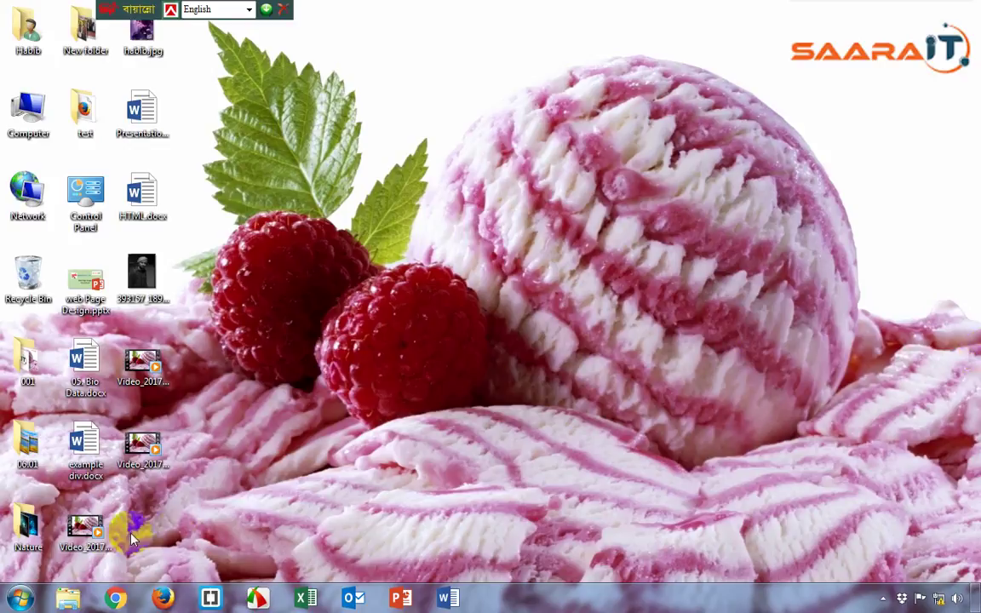
- Launch Microsoft Office Word 2007 with a new blank document
{"action": "left_click", "coordinate": [17, 604]}
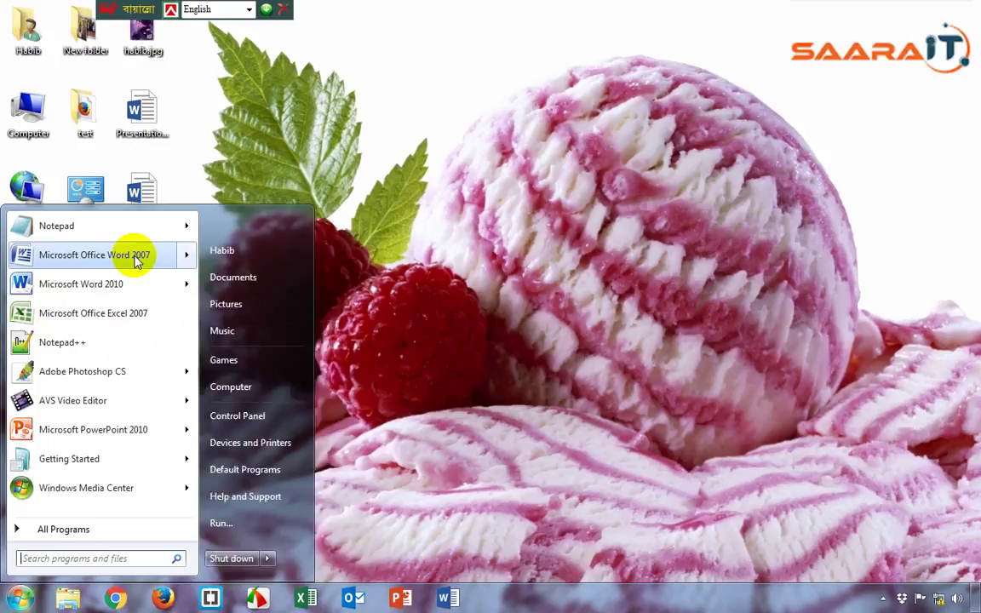
{"action": "mouse_move", "coordinate": [135, 260]}
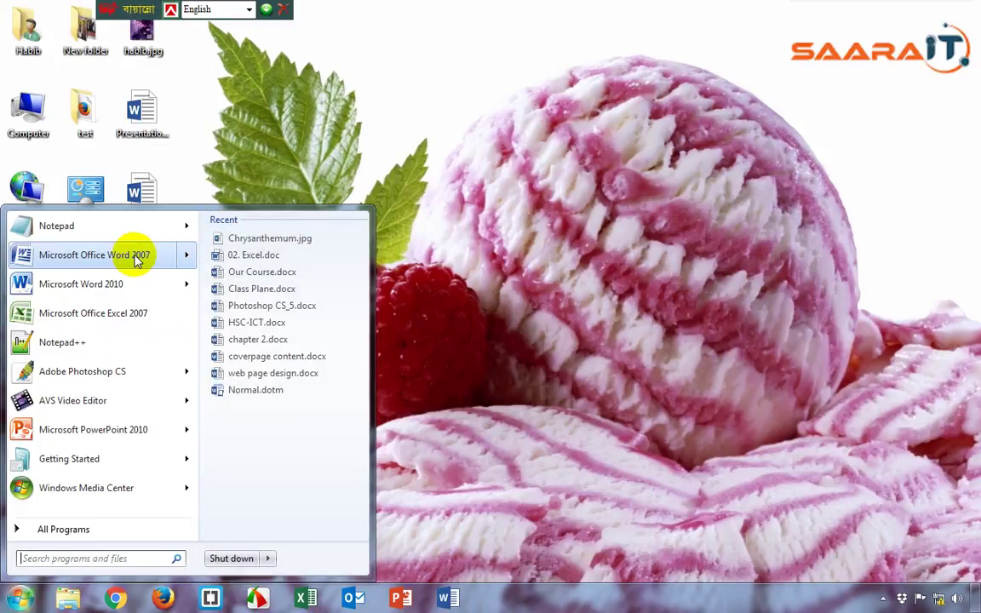
{"action": "left_click", "coordinate": [135, 260]}
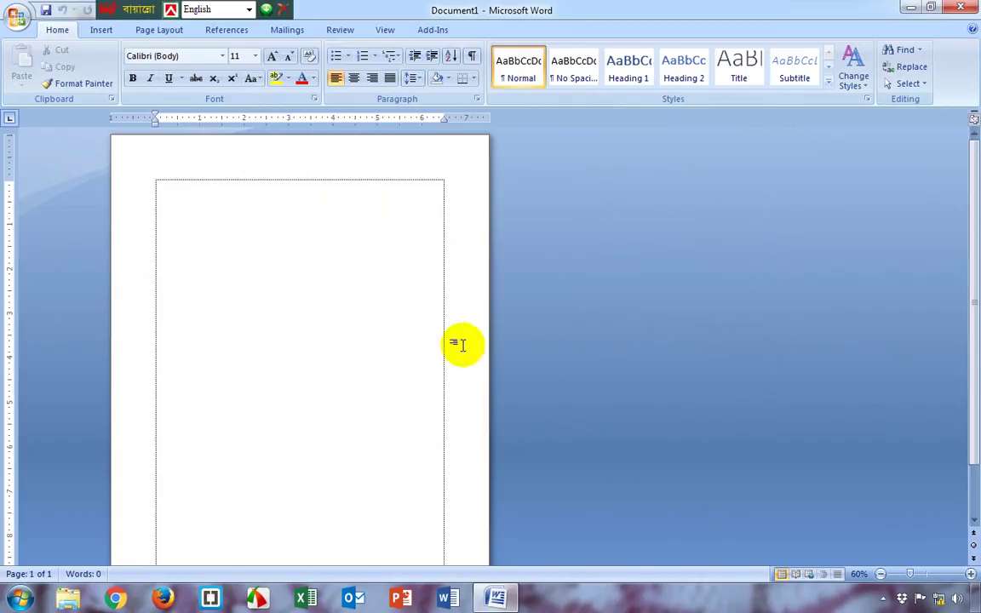
{"action": "scroll", "coordinate": [322, 345], "scroll_direction": "up", "scroll_amount": 5}
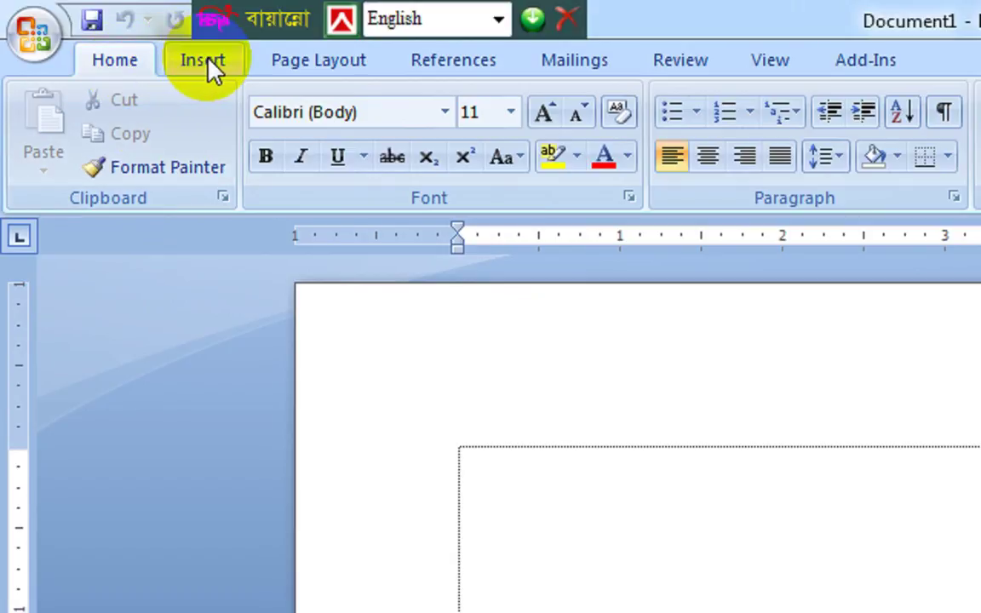
{"action": "left_click", "coordinate": [213, 70]}
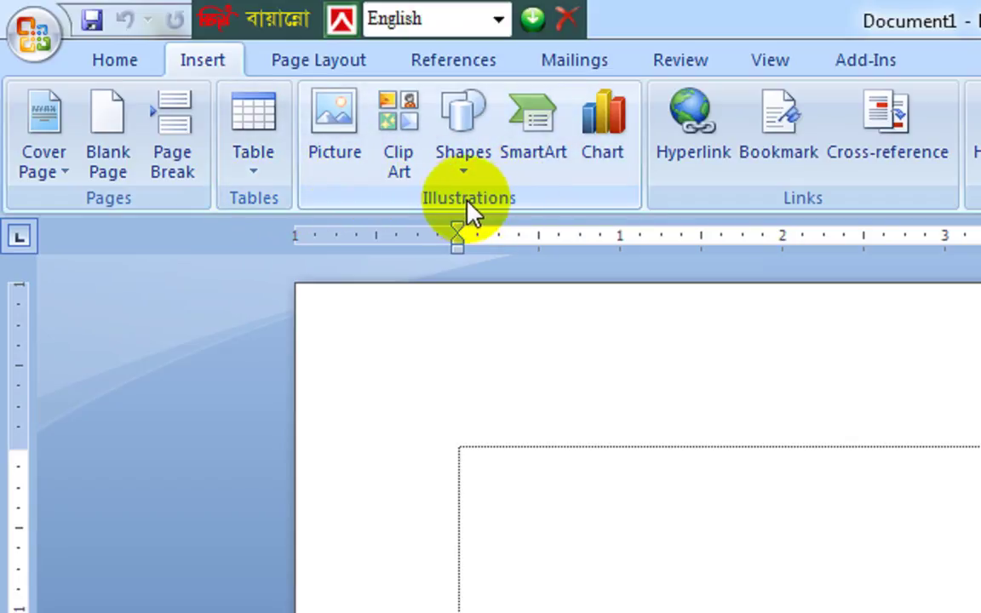
{"action": "left_click", "coordinate": [338, 129]}
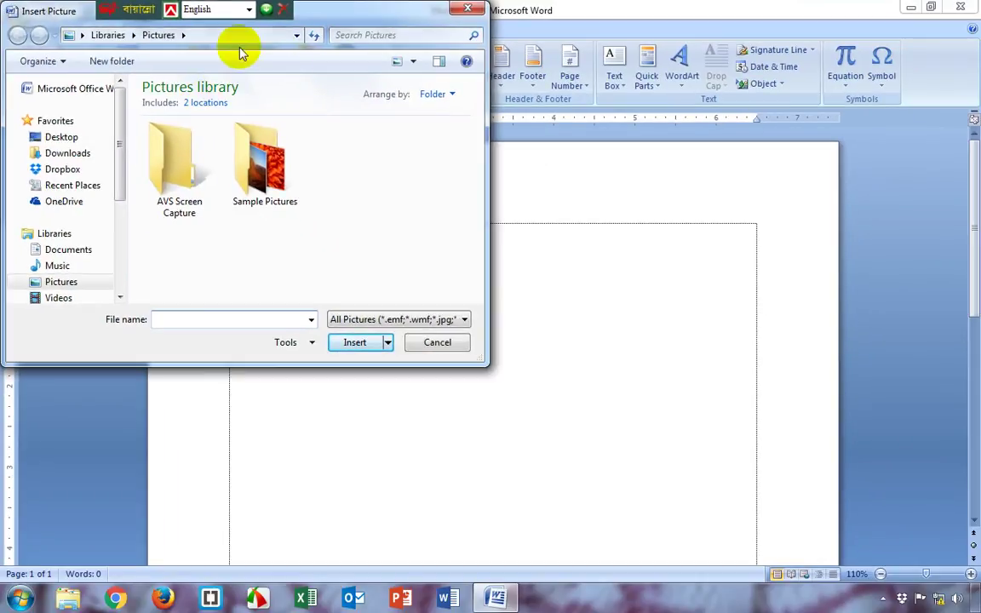
{"action": "left_click_drag", "start_coordinate": [336, 17], "coordinate": [532, 131]}
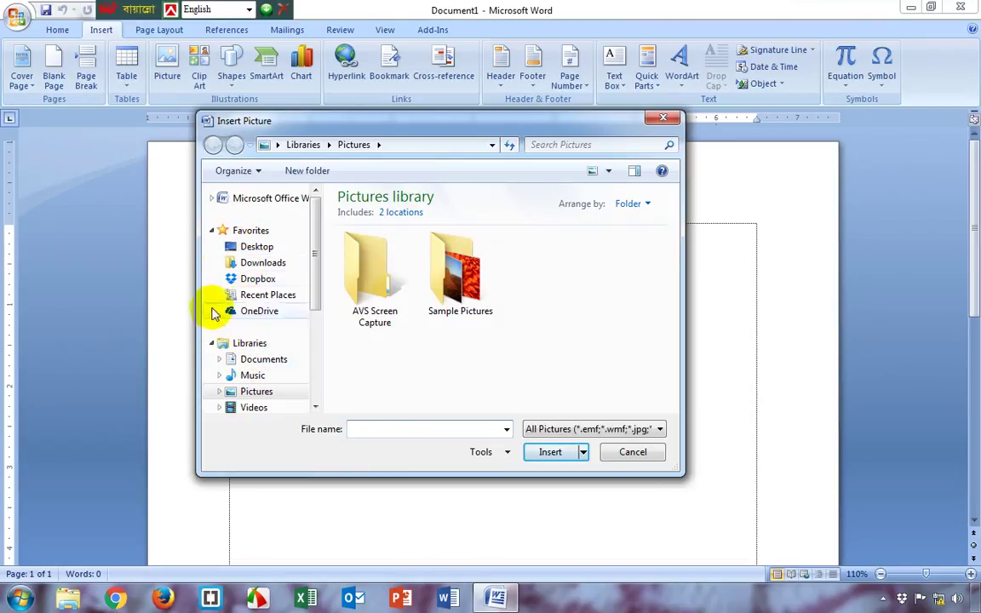
{"action": "left_click", "coordinate": [271, 247]}
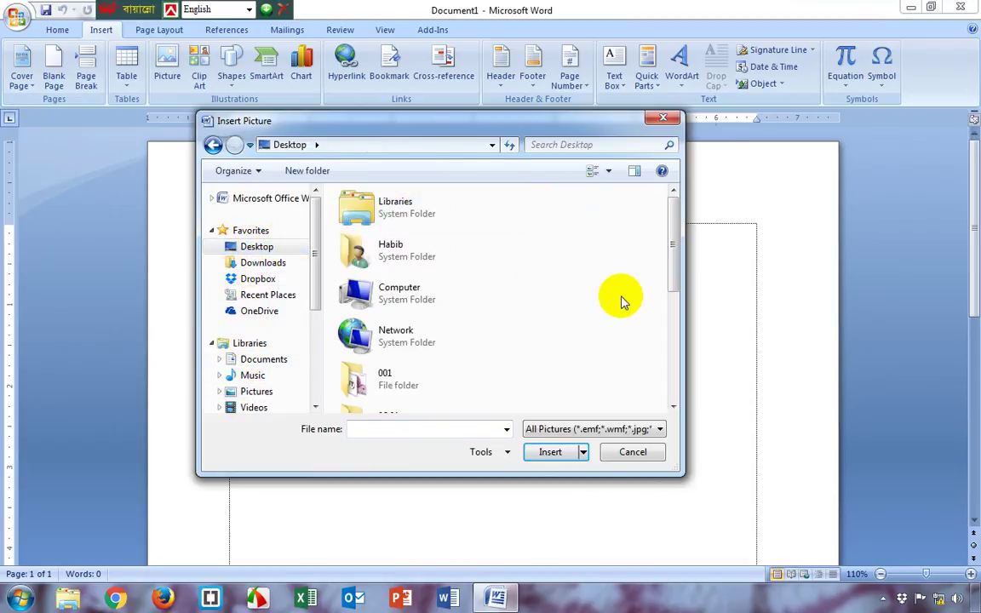
{"action": "scroll", "coordinate": [623, 300], "scroll_direction": "down", "scroll_amount": 5}
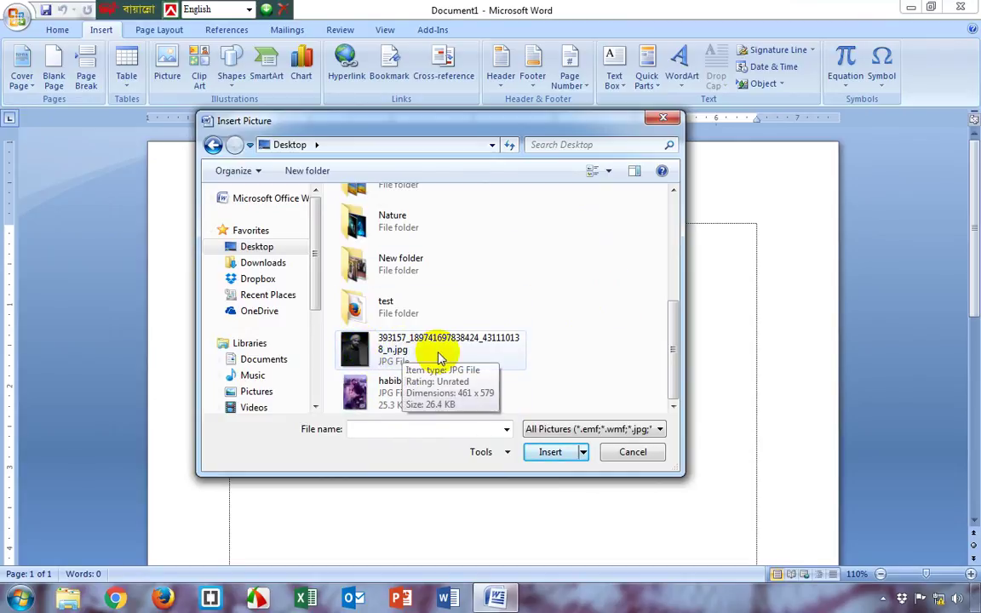
{"action": "double_click", "coordinate": [358, 354]}
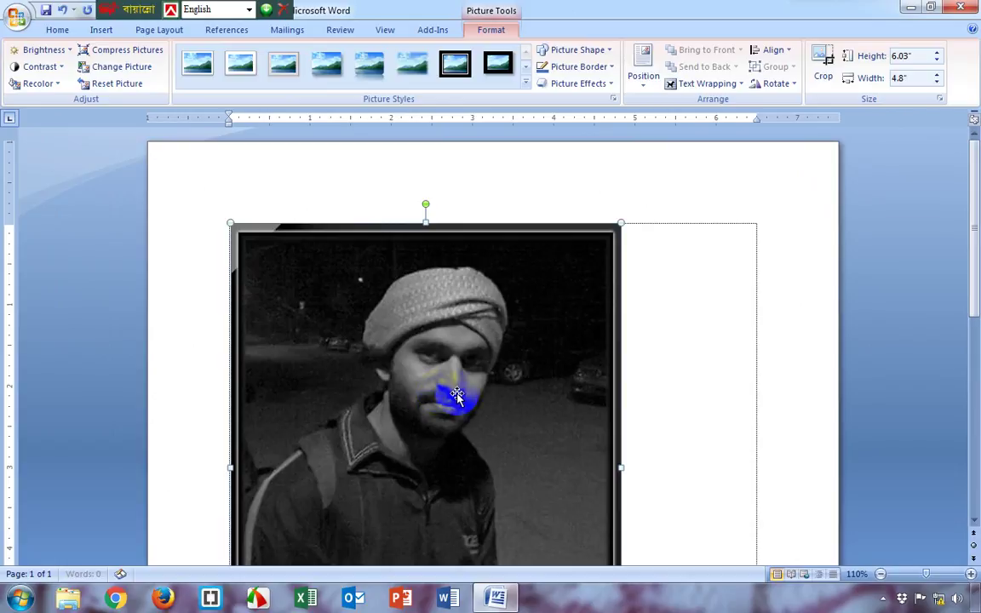
{"action": "scroll", "coordinate": [518, 385], "scroll_direction": "down", "scroll_amount": 5}
{"action": "scroll", "coordinate": [522, 385], "scroll_direction": "up", "scroll_amount": 5}
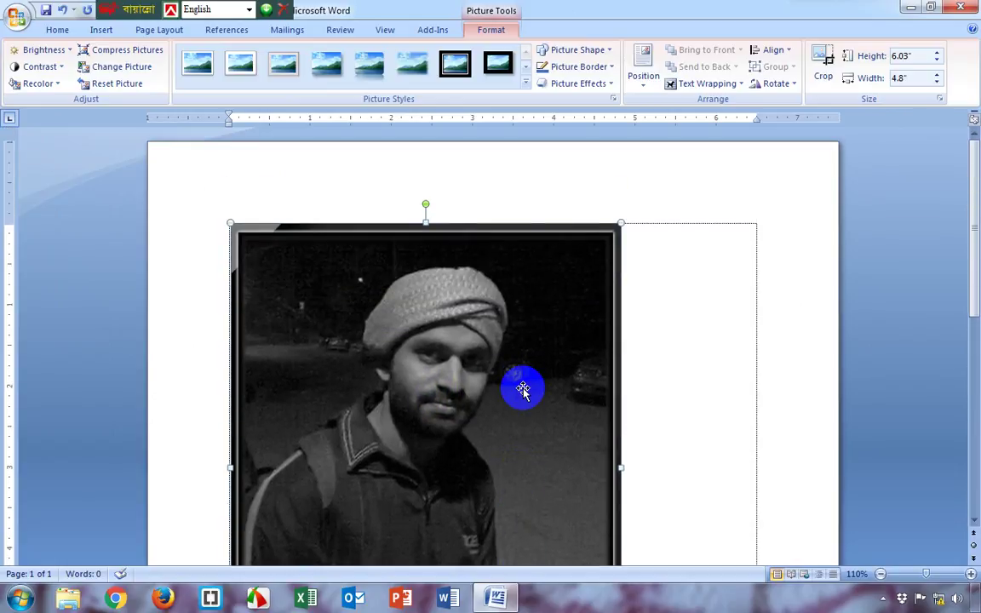
{"action": "scroll", "coordinate": [443, 373], "scroll_direction": "down", "scroll_amount": 2}
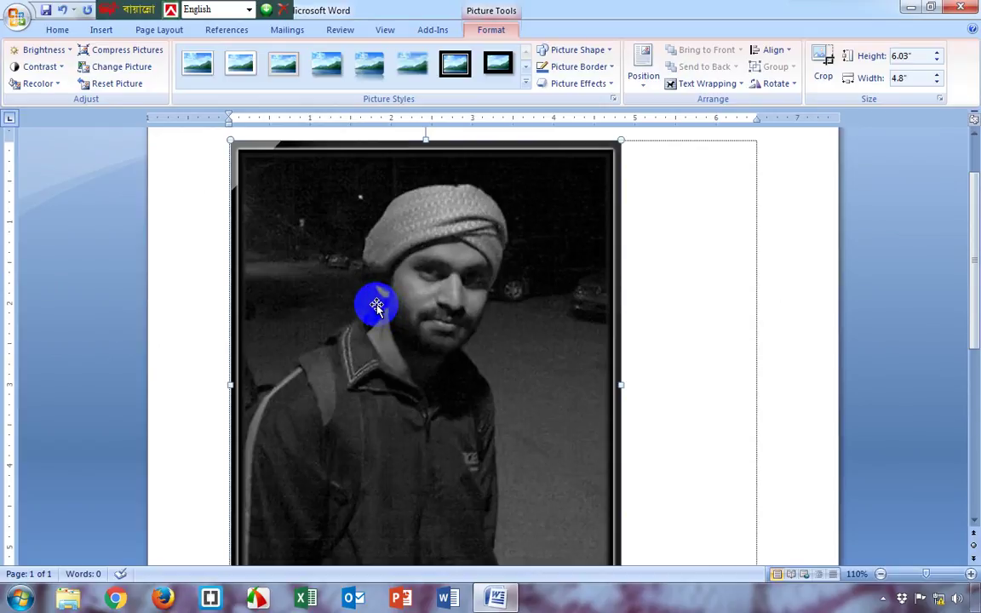
{"action": "left_click", "coordinate": [103, 31]}
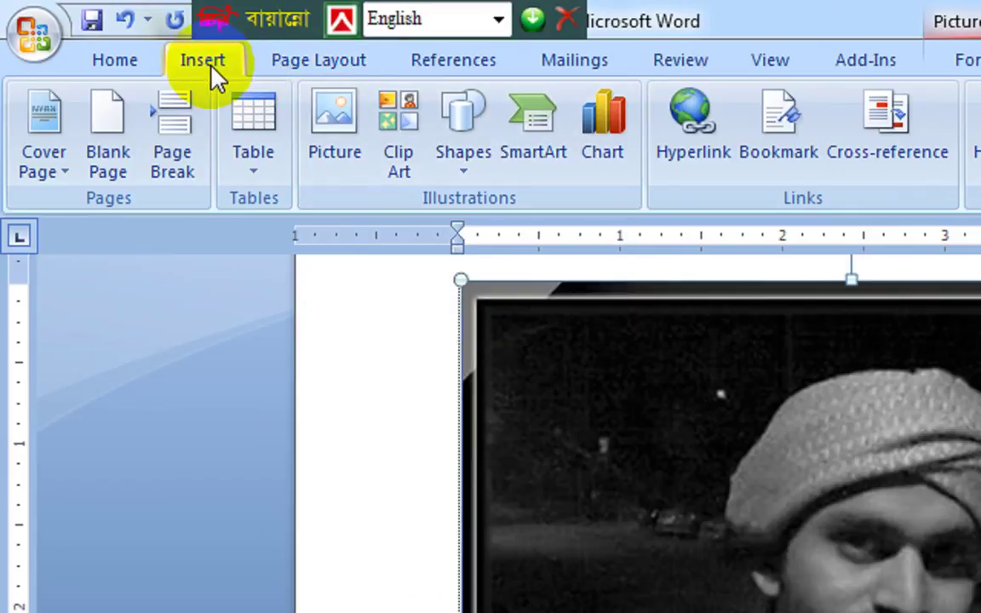
{"action": "left_click", "coordinate": [340, 156]}
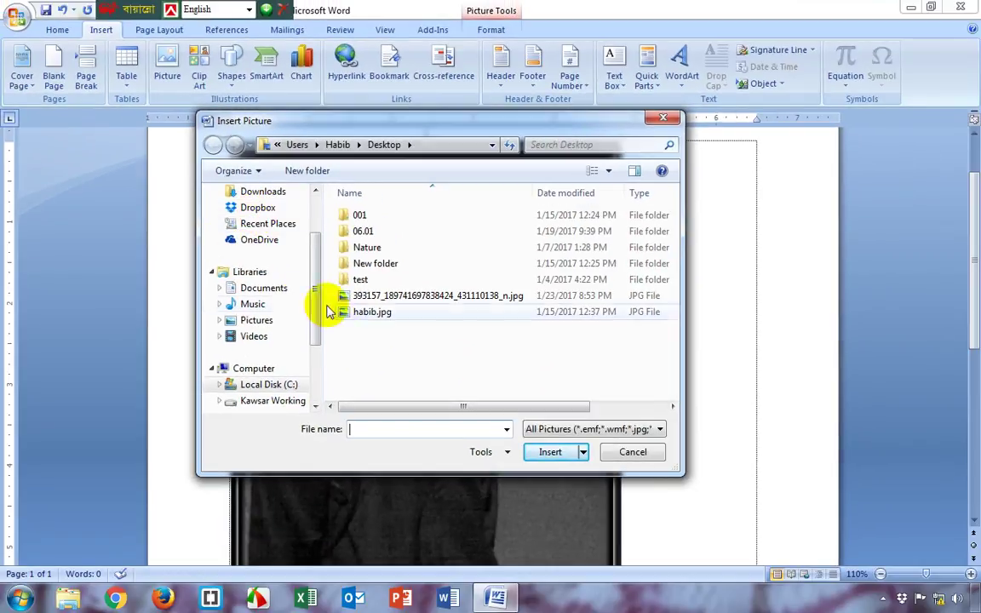
{"action": "left_click", "coordinate": [384, 313]}
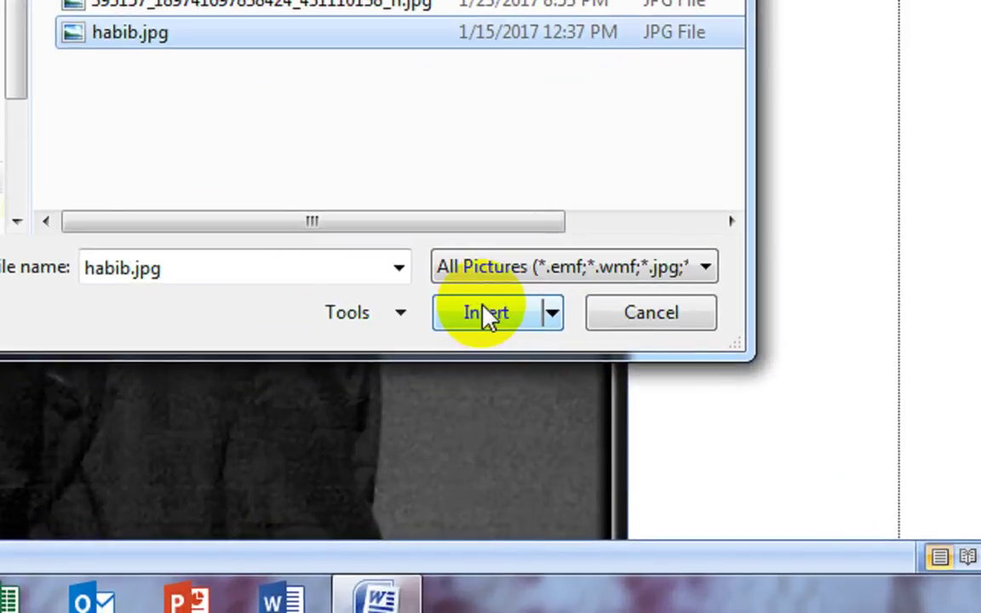
{"action": "left_click", "coordinate": [550, 452]}
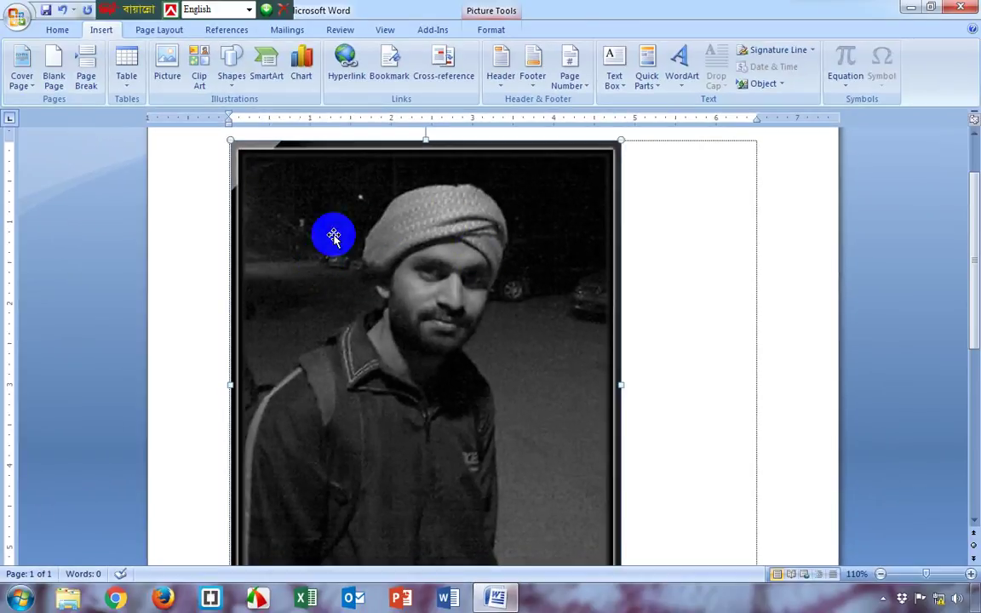
- Select the inserted picture and preview the brightness and contrast presets on it without applying any
{"action": "scroll", "coordinate": [444, 326], "scroll_direction": "down", "scroll_amount": 3}
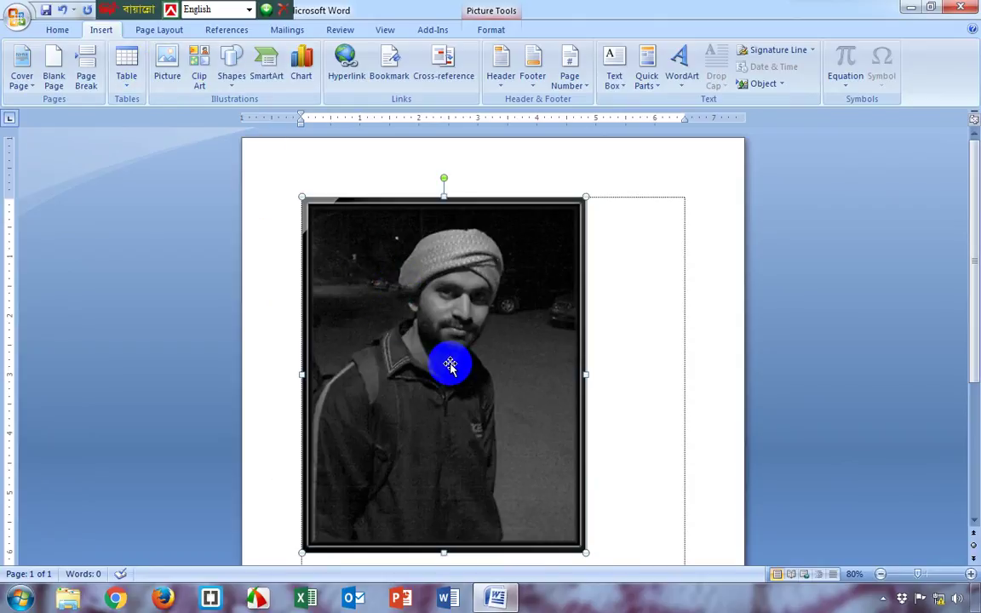
{"action": "left_click", "coordinate": [492, 29]}
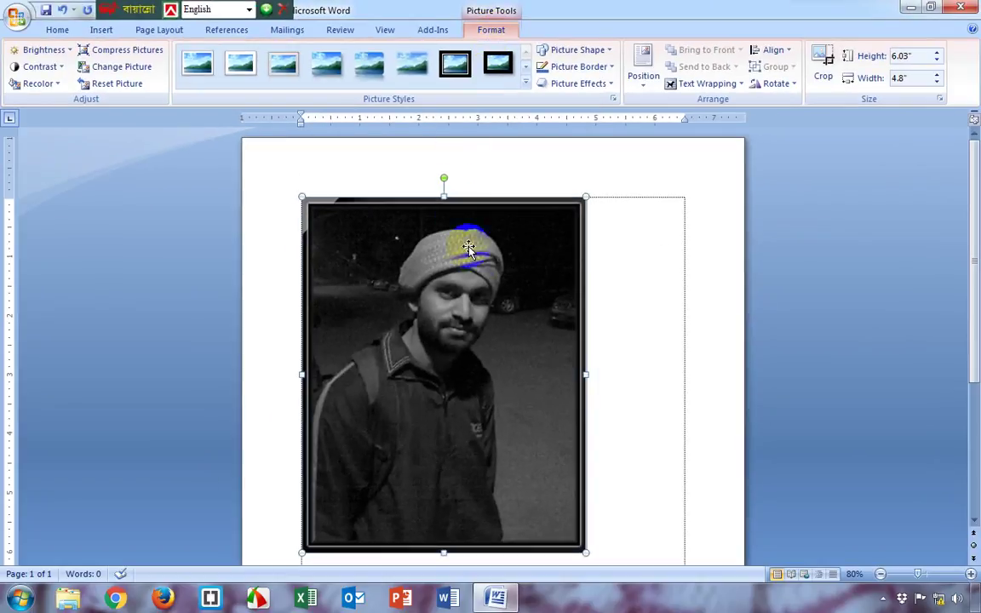
{"action": "left_click", "coordinate": [637, 317]}
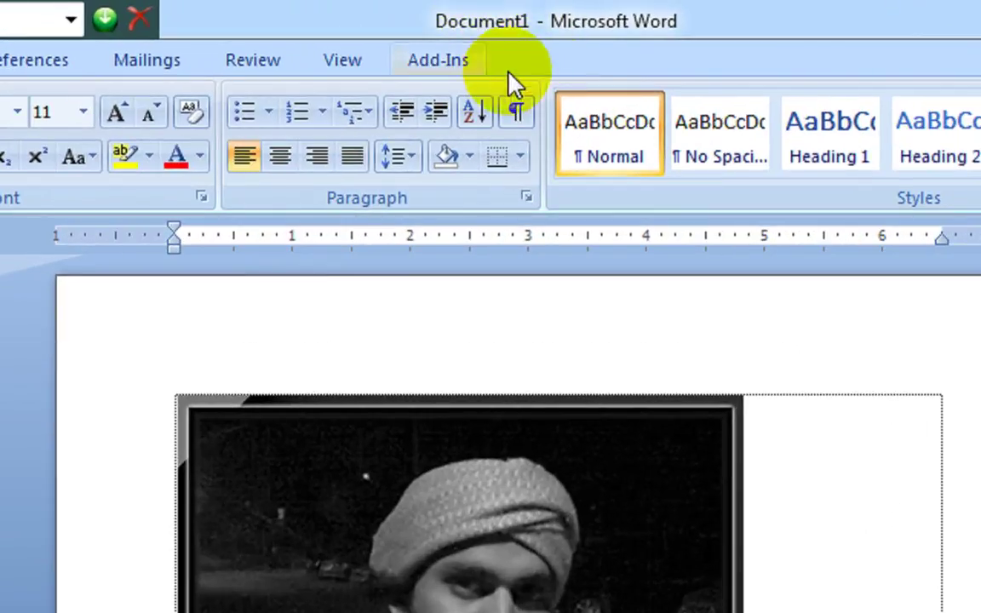
{"action": "left_click_drag", "start_coordinate": [474, 406], "coordinate": [484, 441]}
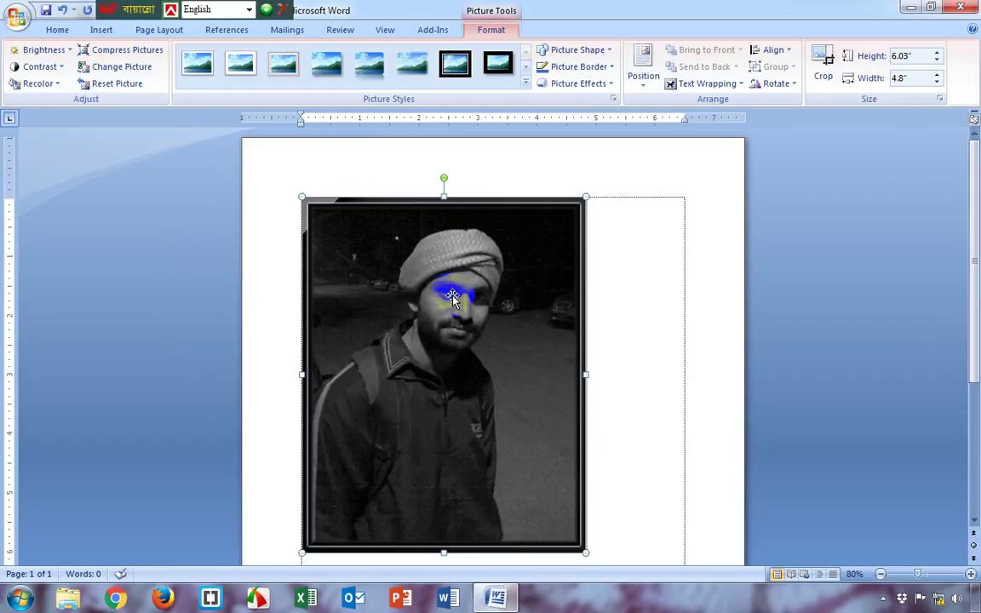
{"action": "left_click", "coordinate": [67, 53]}
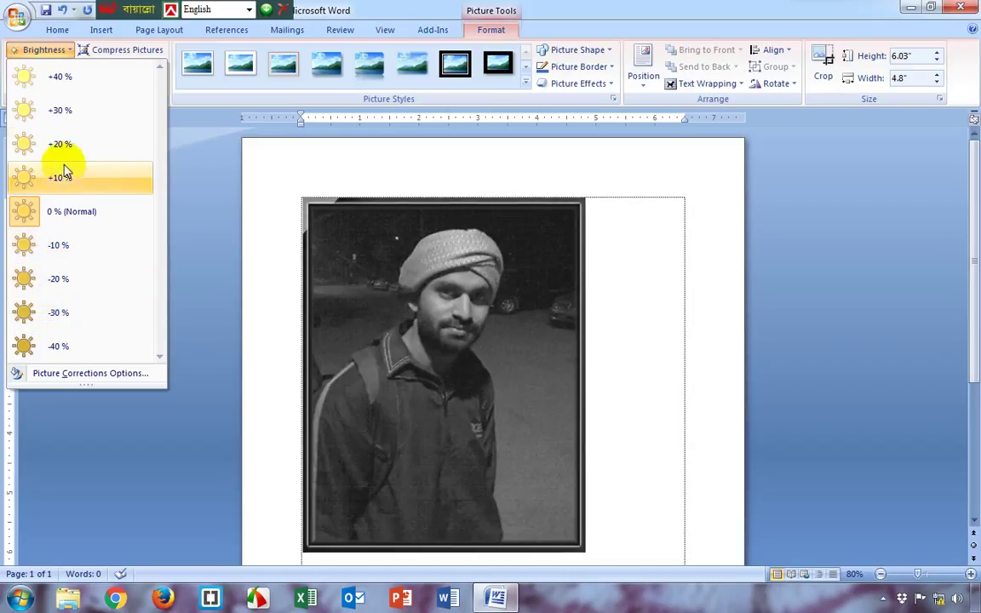
{"action": "left_click", "coordinate": [75, 51]}
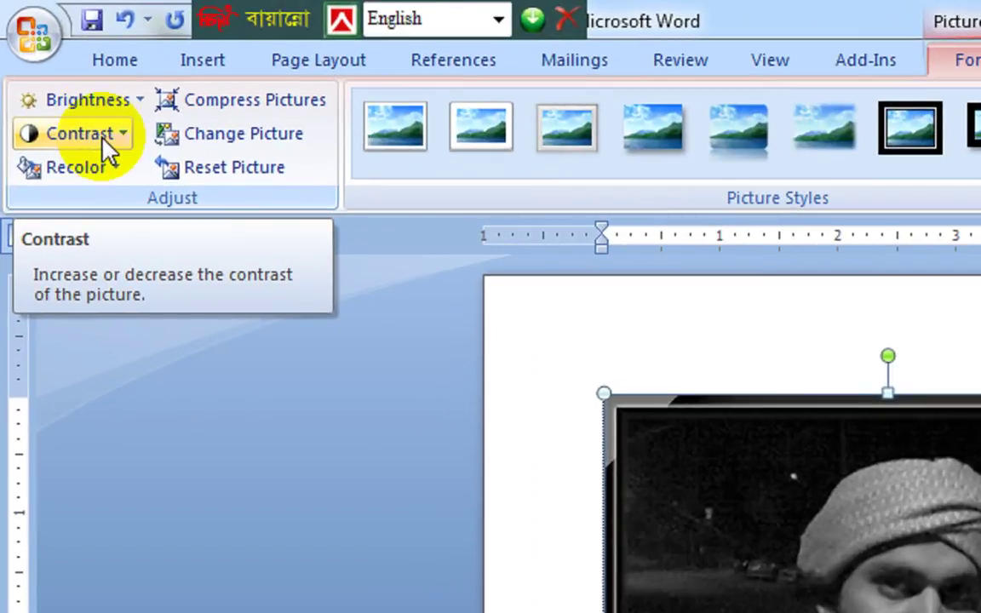
{"action": "left_click", "coordinate": [104, 142]}
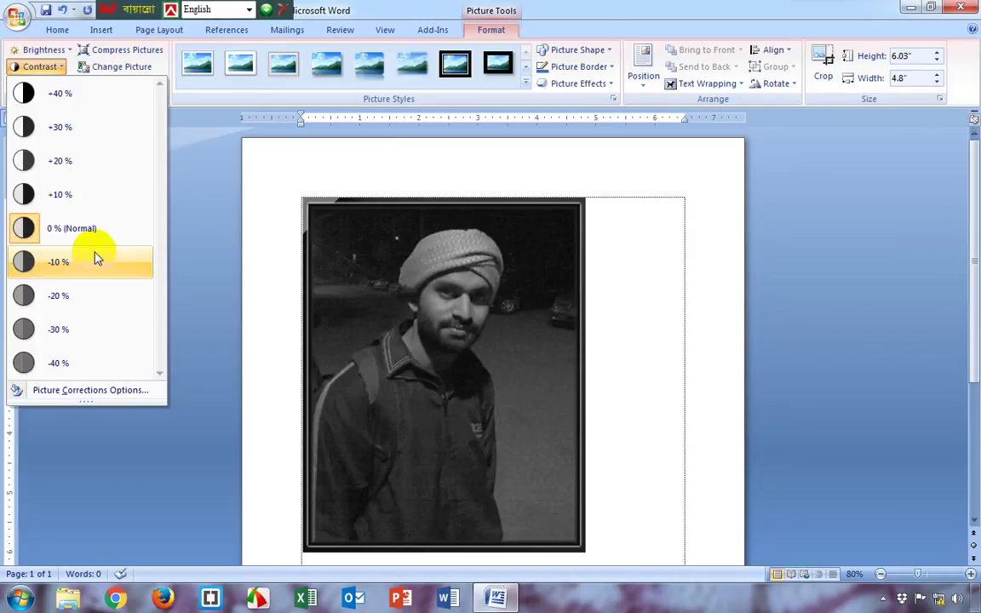
{"action": "left_click", "coordinate": [43, 66]}
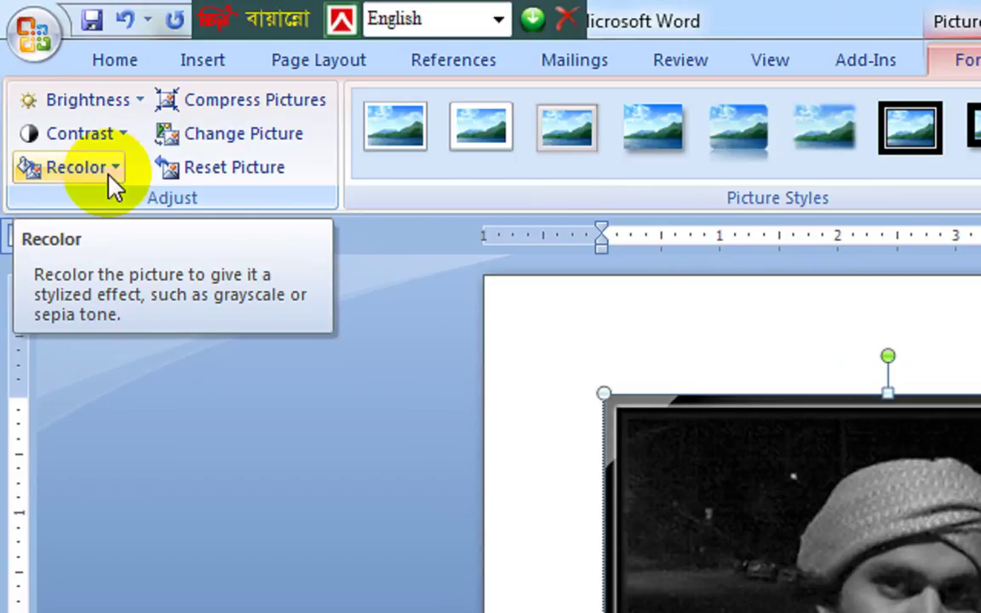
- Recolor the picture with the blue dark variation and reset its formatting
{"action": "left_click", "coordinate": [56, 89]}
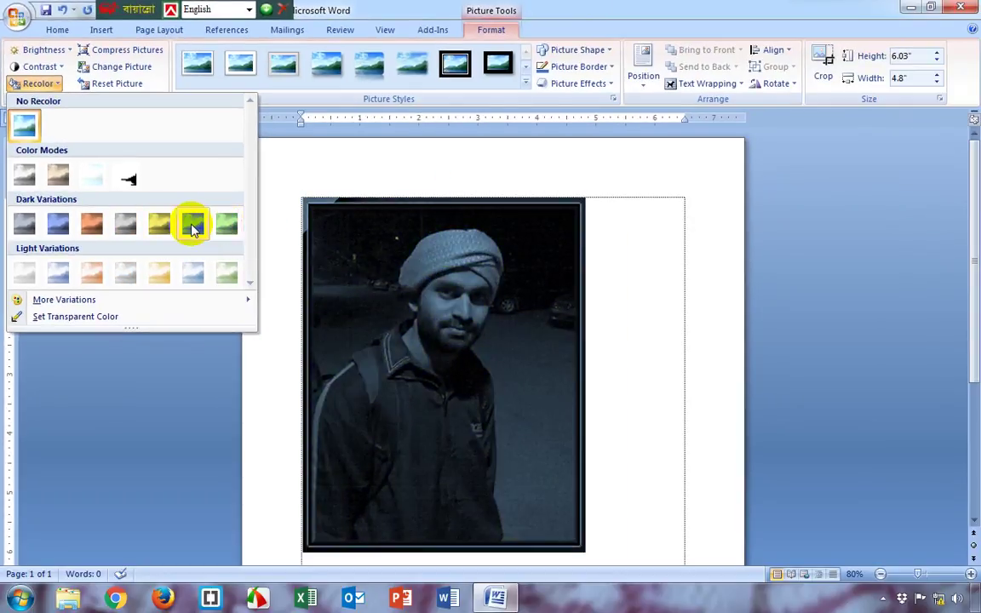
{"action": "left_click", "coordinate": [494, 345]}
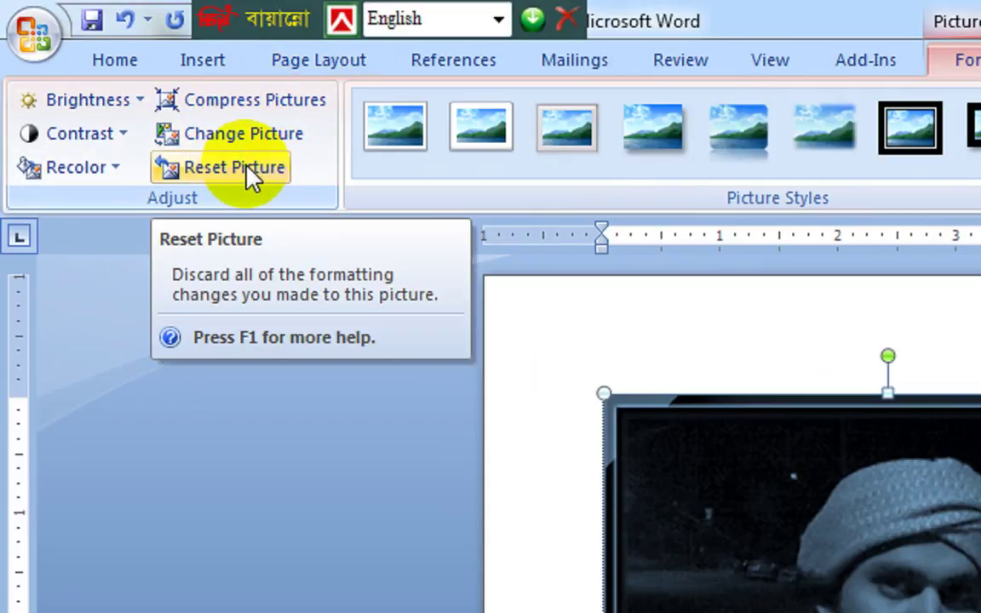
{"action": "left_click", "coordinate": [248, 168]}
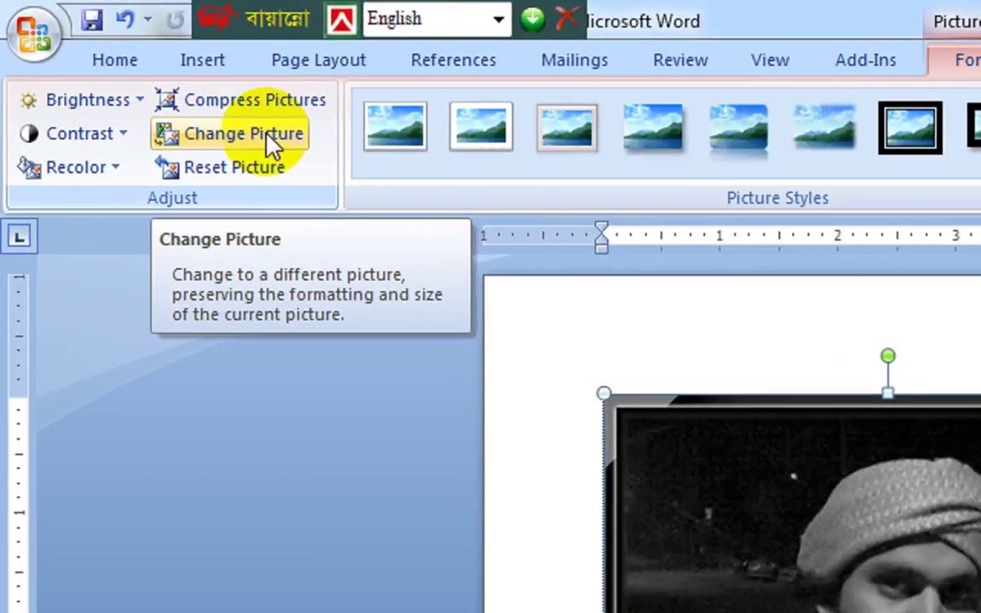
- Replace the inserted picture with the other JPG file on the Desktop using Change Picture
{"action": "left_click", "coordinate": [180, 93]}
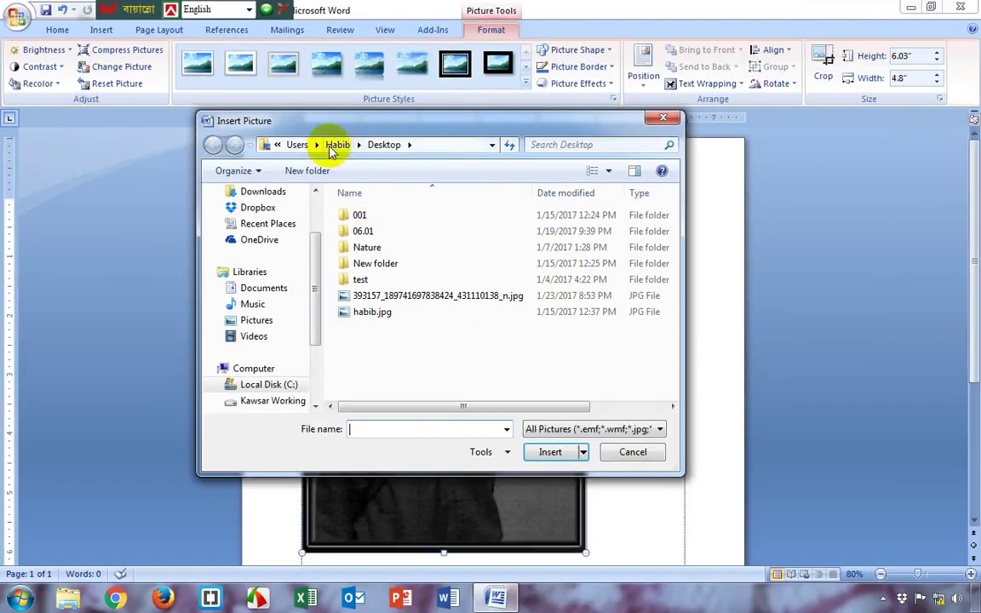
{"action": "left_click", "coordinate": [356, 296]}
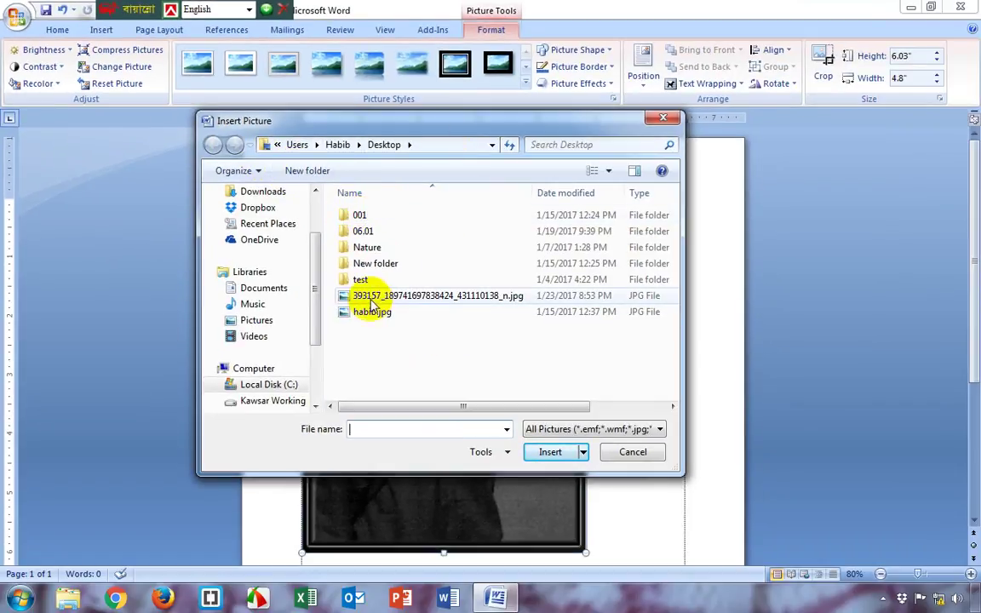
{"action": "left_click", "coordinate": [371, 317]}
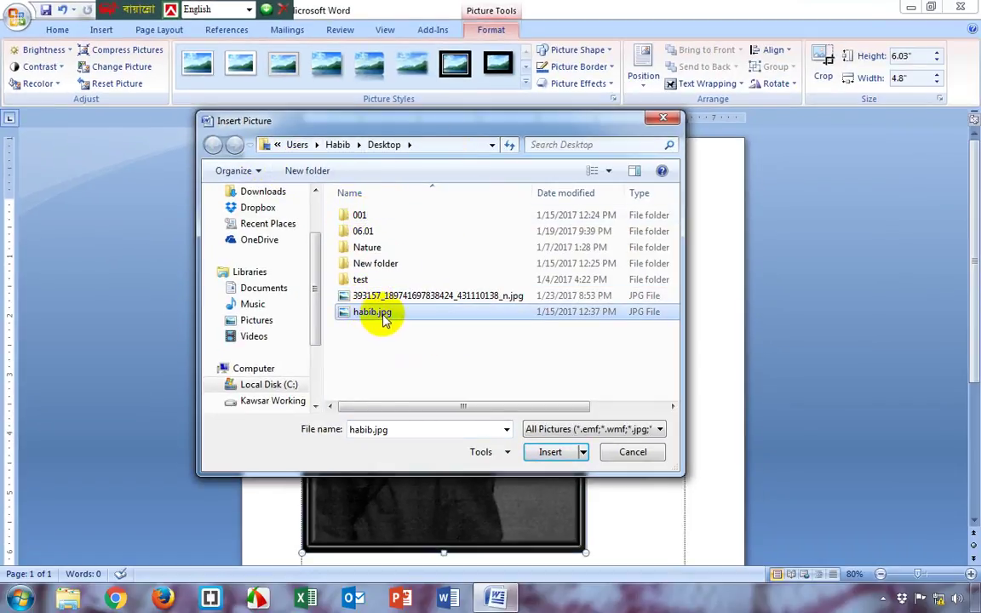
{"action": "left_click", "coordinate": [550, 452]}
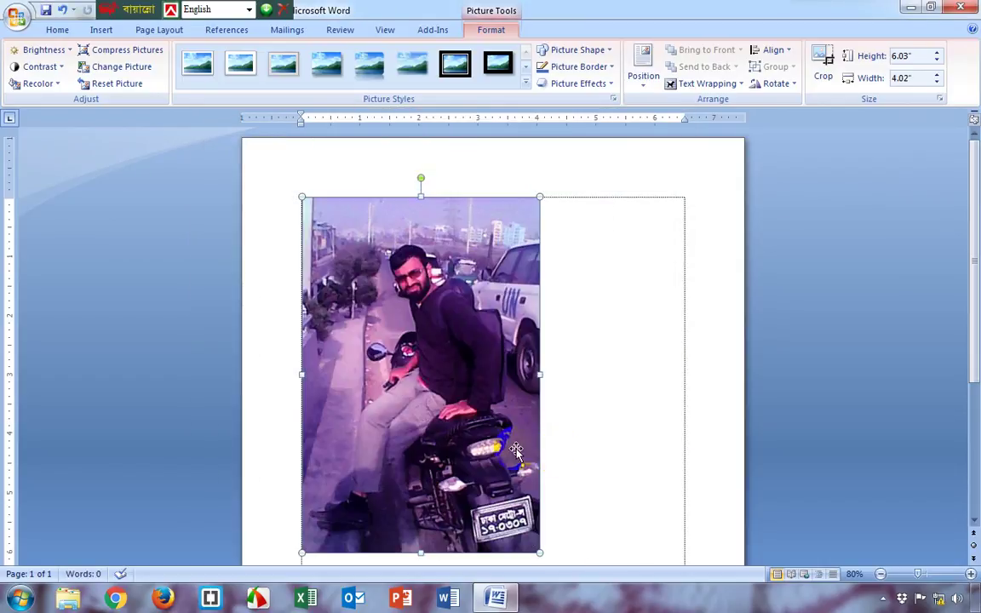
{"action": "left_click", "coordinate": [502, 433]}
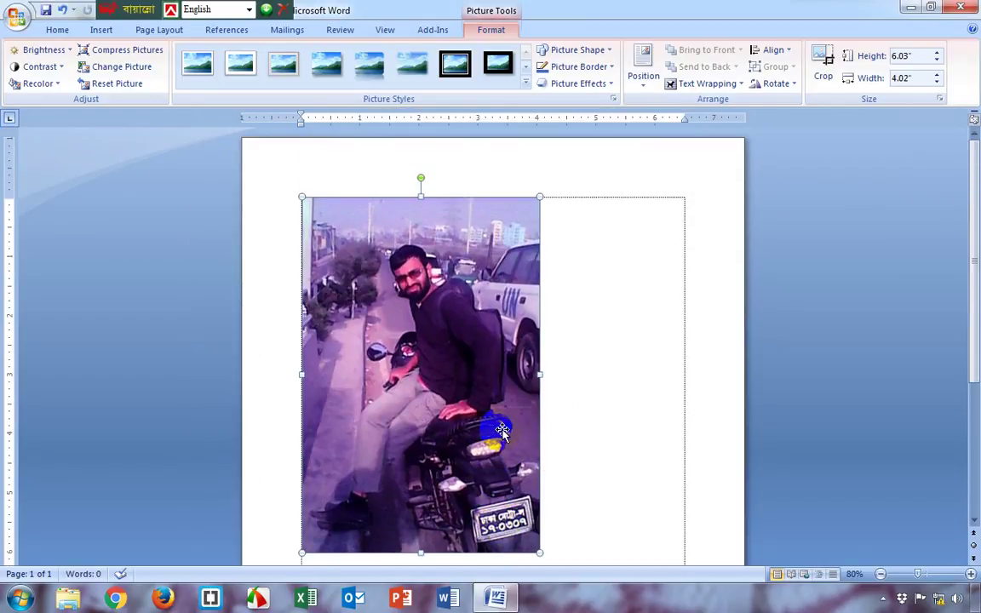
- Examine the picture compression settings, including the Print, Screen and E-mail target outputs, without applying any compression
{"action": "scroll", "coordinate": [501, 433], "scroll_direction": "down", "scroll_amount": 2}
{"action": "scroll", "coordinate": [502, 432], "scroll_direction": "up", "scroll_amount": 1}
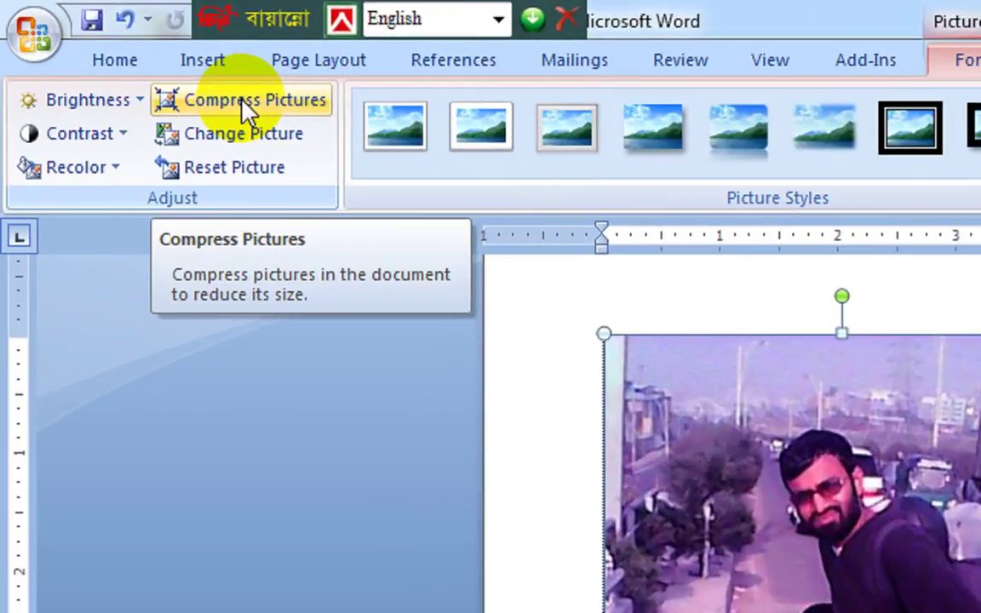
{"action": "left_click", "coordinate": [278, 108]}
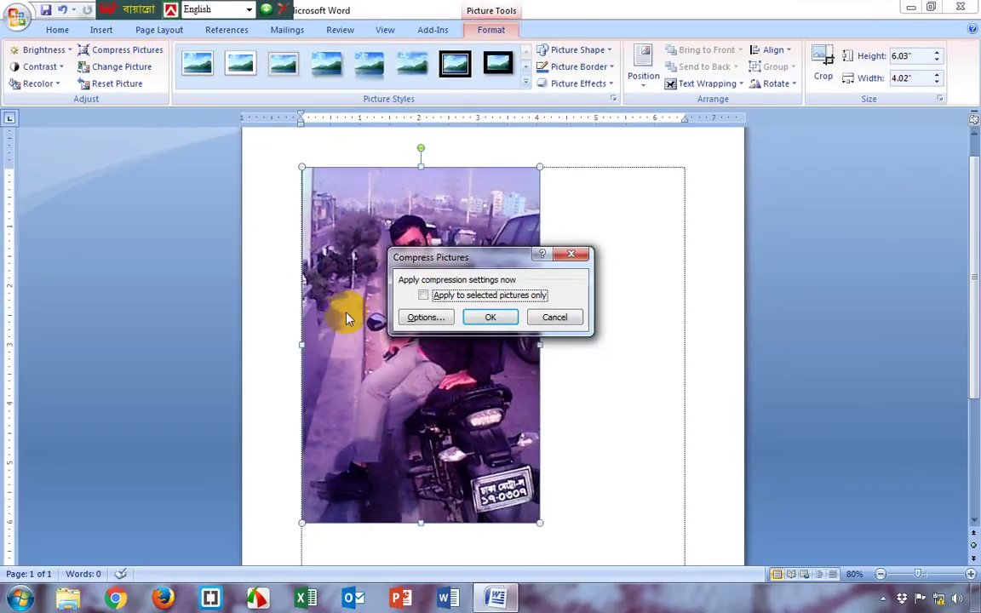
{"action": "left_click", "coordinate": [431, 317]}
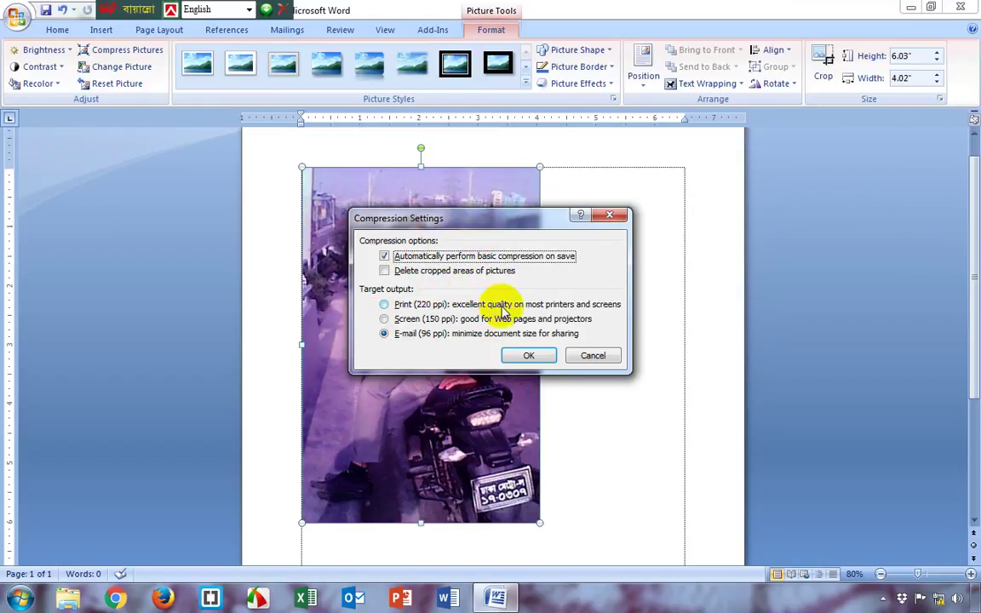
{"action": "left_click", "coordinate": [402, 335]}
{"action": "left_click", "coordinate": [388, 320]}
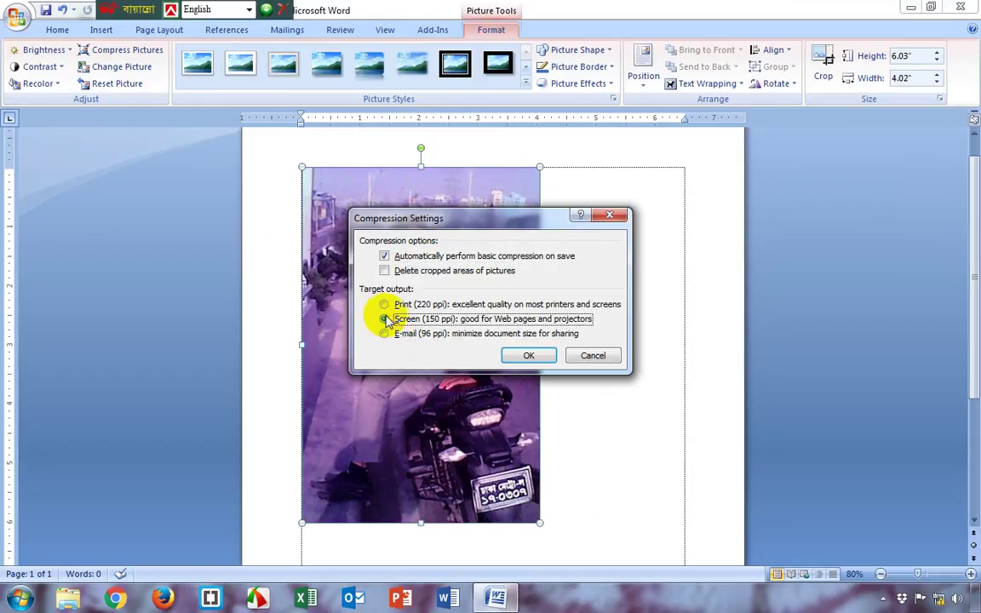
{"action": "left_click", "coordinate": [386, 306]}
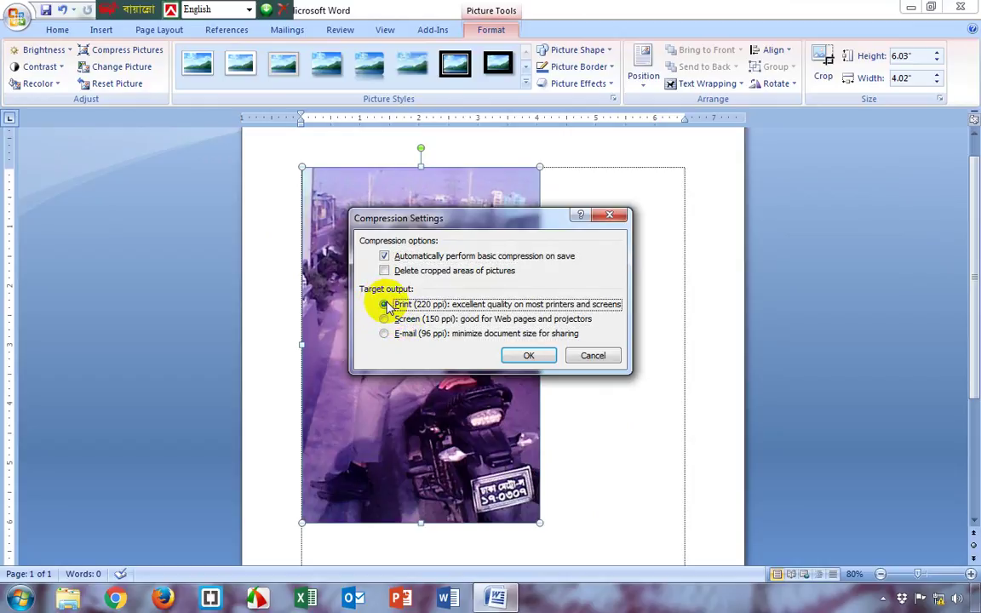
{"action": "left_click", "coordinate": [386, 320]}
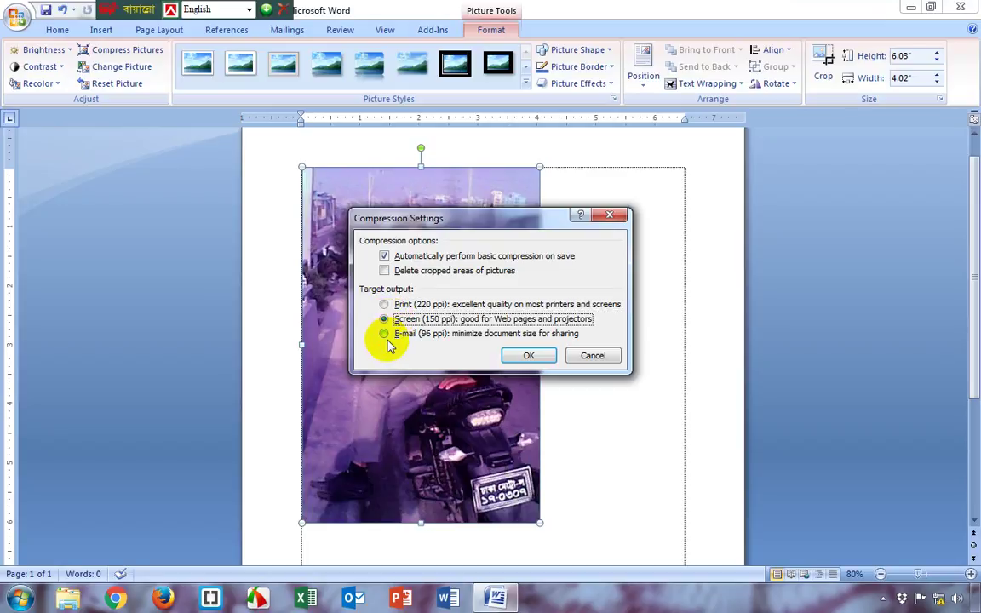
{"action": "left_click", "coordinate": [385, 334]}
{"action": "left_click", "coordinate": [388, 317]}
{"action": "left_click", "coordinate": [391, 303]}
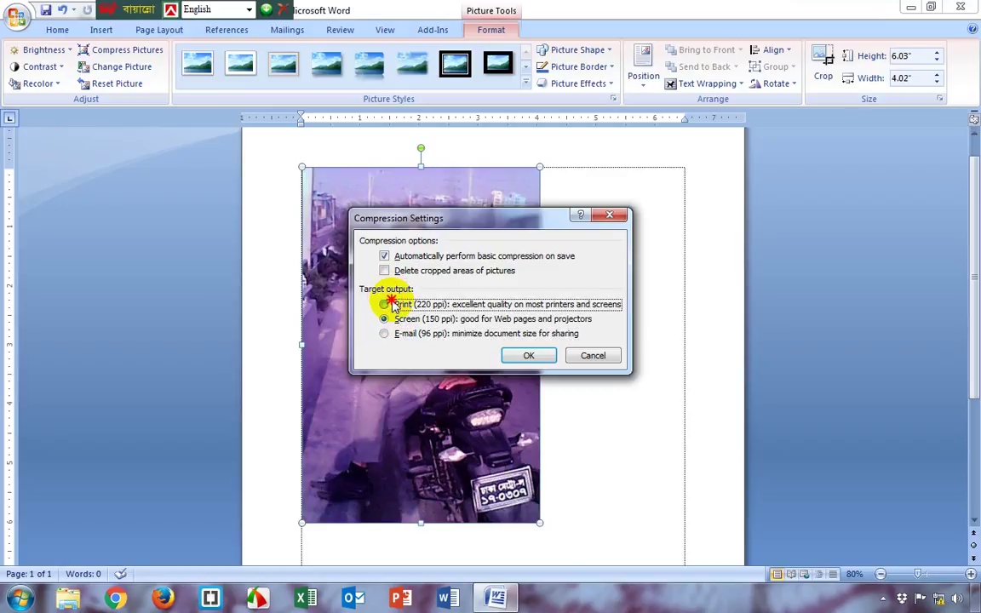
{"action": "left_click", "coordinate": [394, 318]}
{"action": "left_click", "coordinate": [389, 333]}
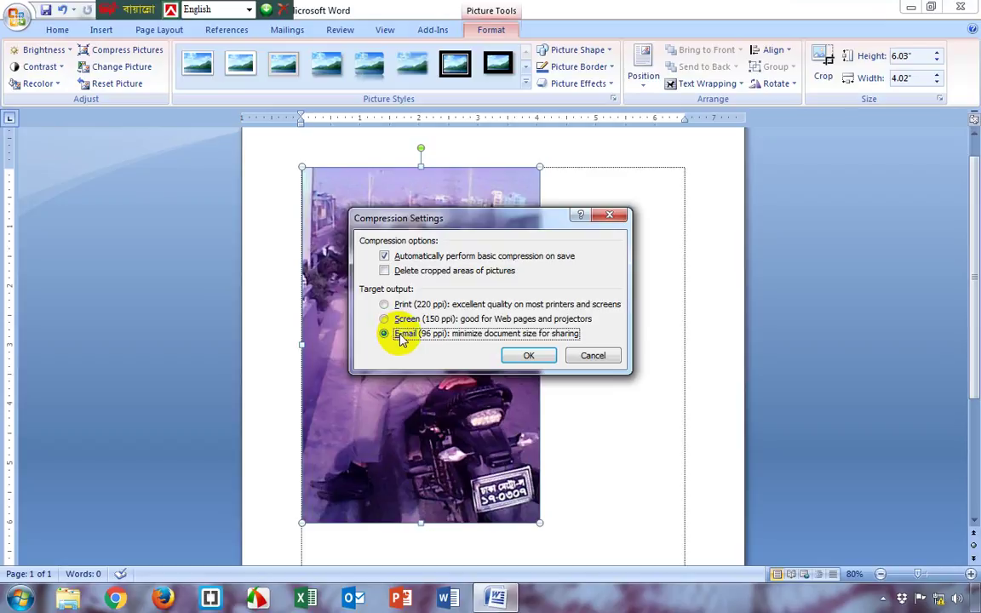
{"action": "left_click", "coordinate": [593, 356]}
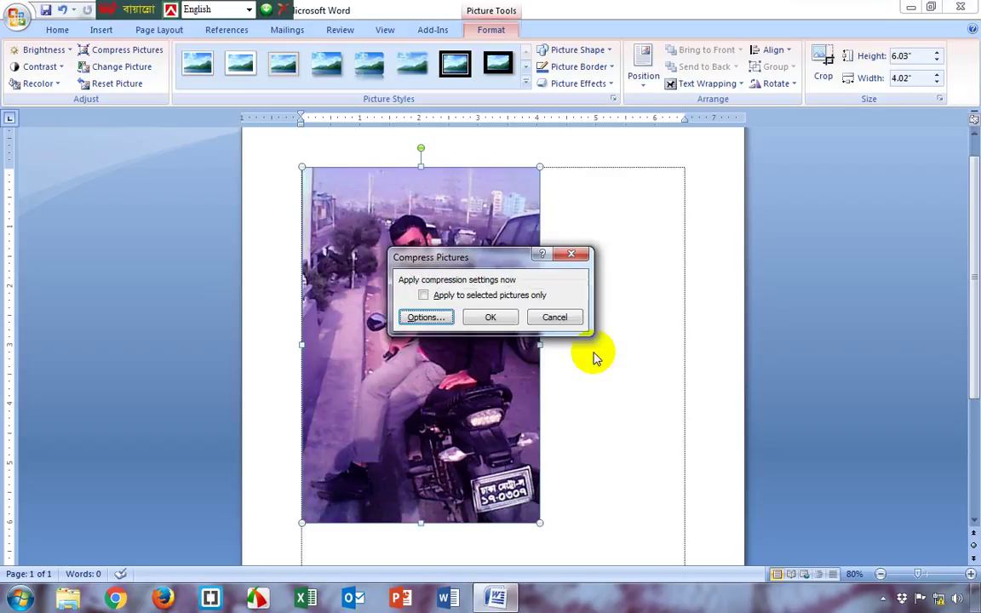
{"action": "left_click", "coordinate": [545, 319]}
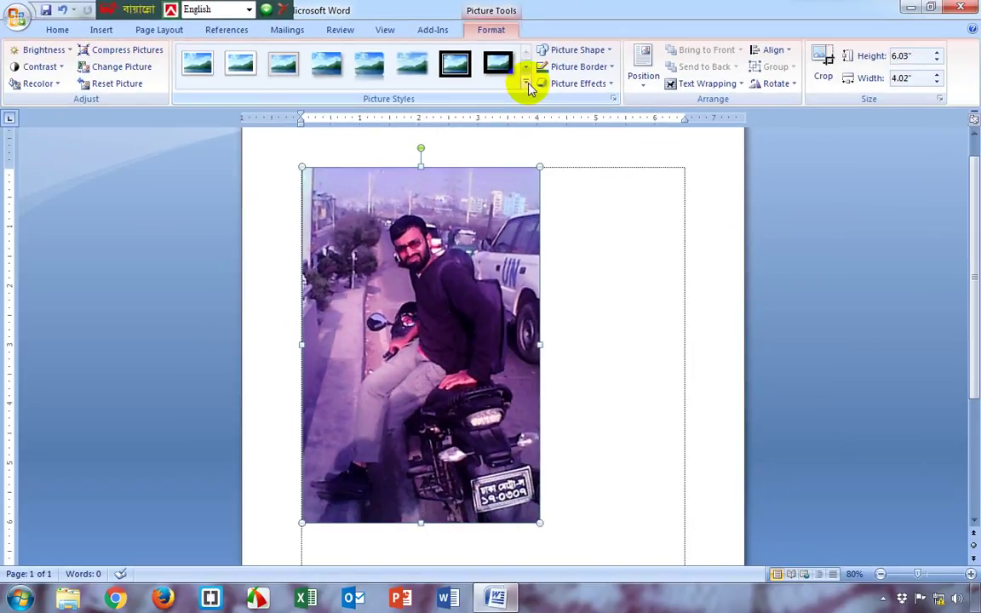
- Try the soft-edged oval, white-framed perspective shadow and rotated white frame styles on the picture, and reset its formatting
{"action": "left_click", "coordinate": [526, 84]}
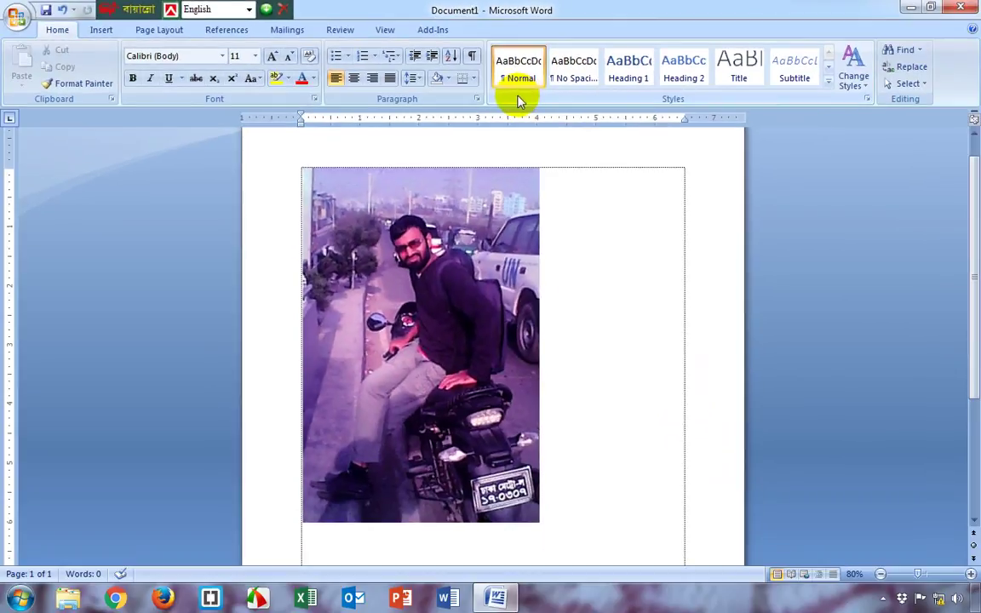
{"action": "double_click", "coordinate": [394, 284]}
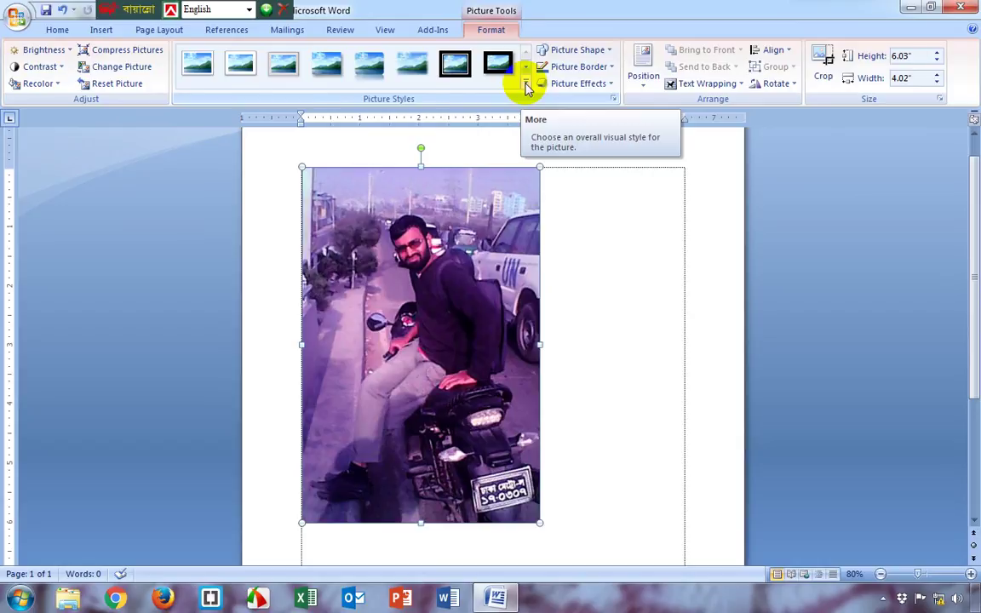
{"action": "left_click", "coordinate": [525, 85]}
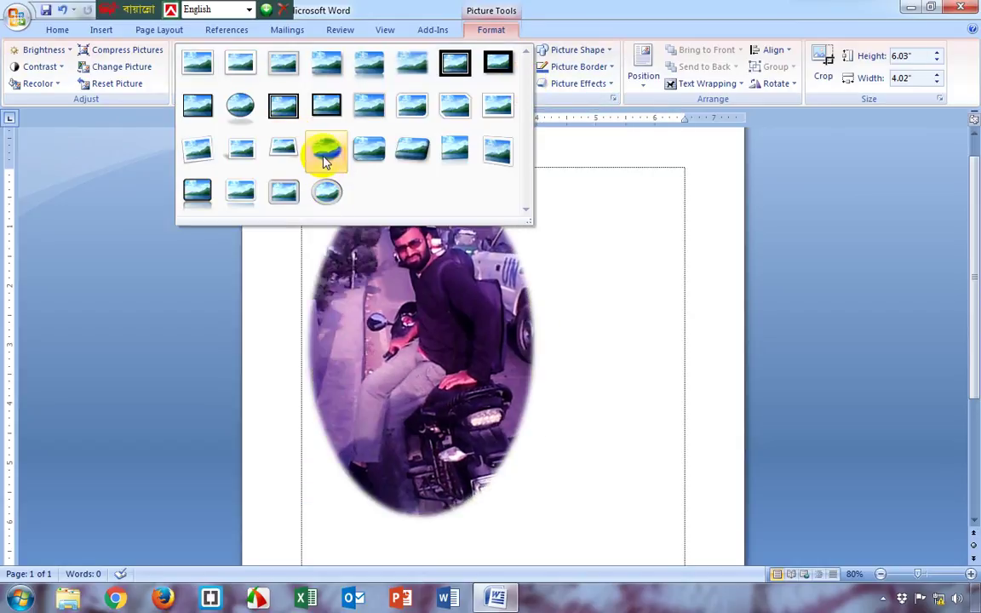
{"action": "left_click", "coordinate": [324, 160]}
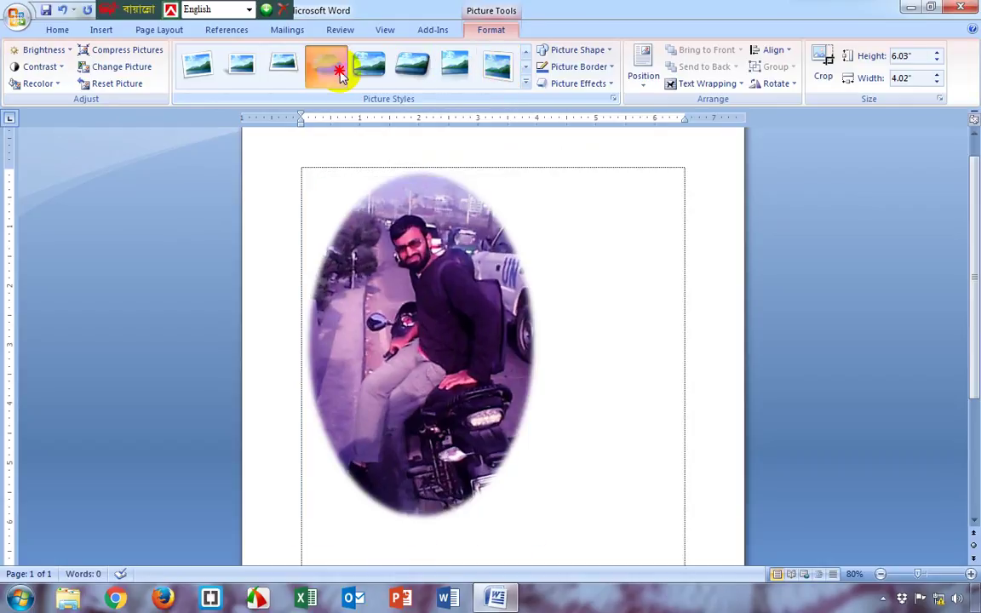
{"action": "left_click", "coordinate": [241, 68]}
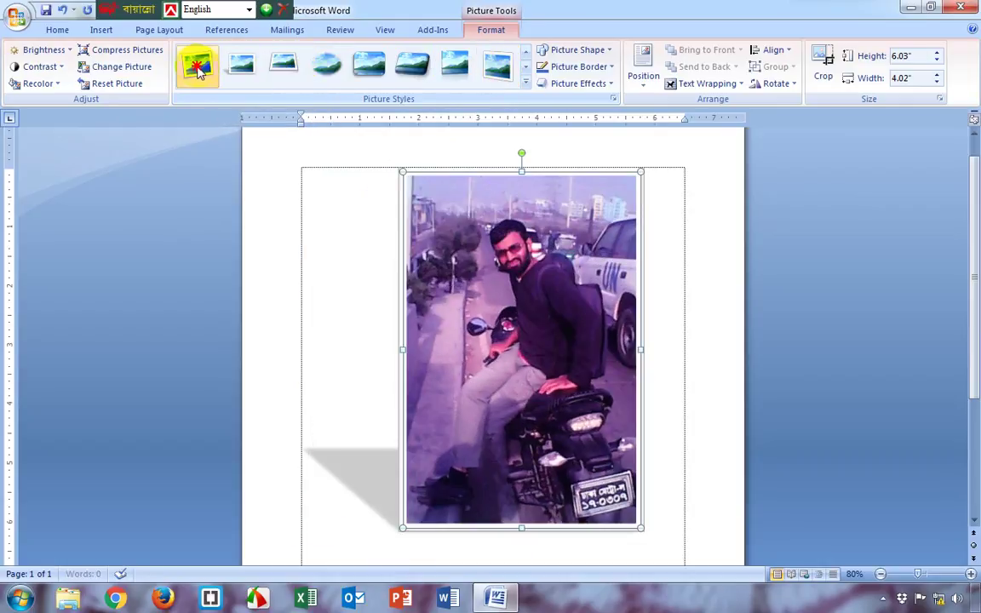
{"action": "left_click", "coordinate": [197, 65]}
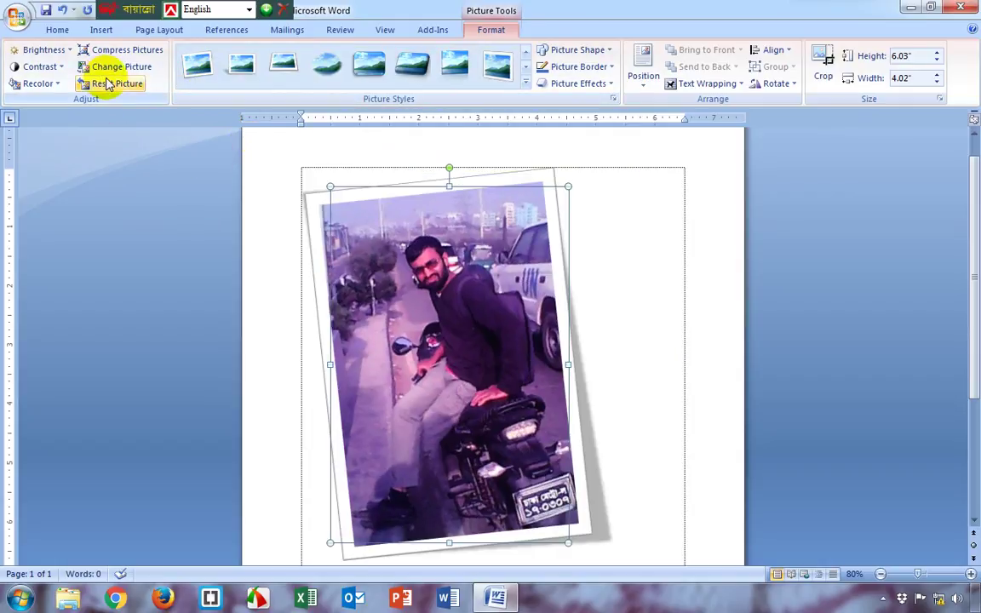
{"action": "left_click", "coordinate": [109, 84]}
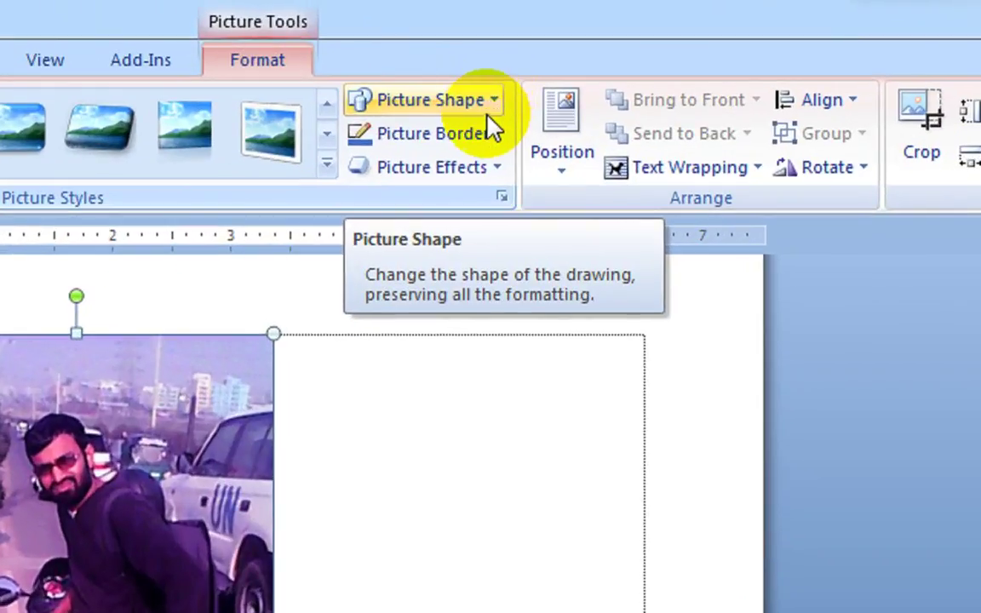
- Change the picture's shape to a heart and stretch it to about 5.14" wide
{"action": "left_click", "coordinate": [493, 111]}
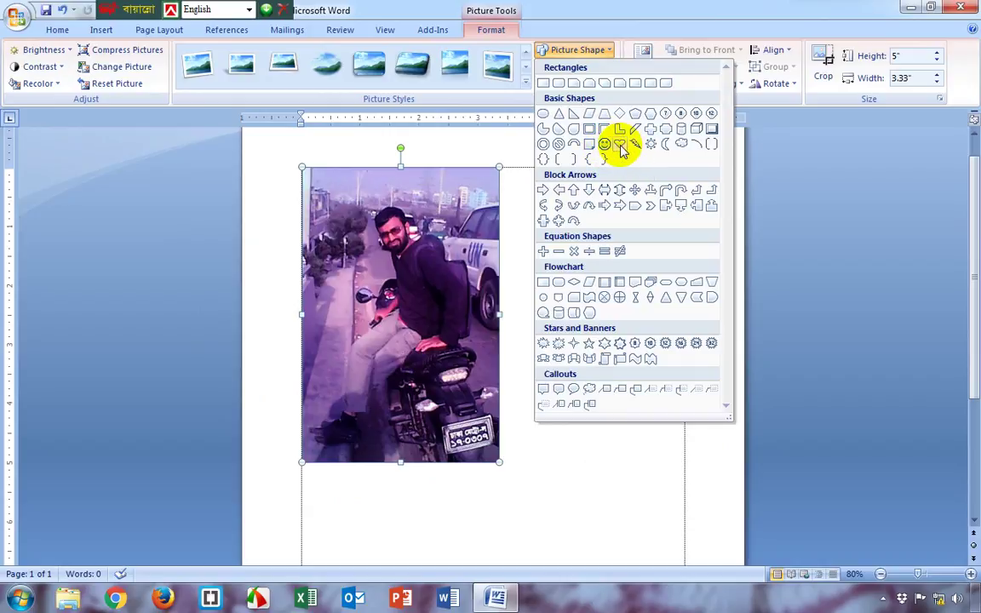
{"action": "left_click", "coordinate": [620, 144]}
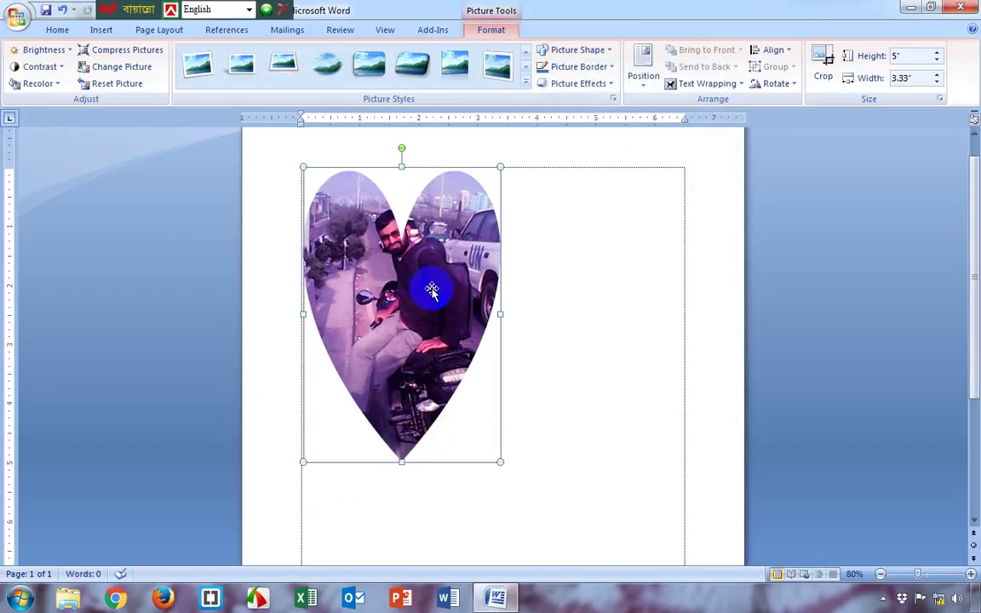
{"action": "left_click_drag", "start_coordinate": [502, 314], "coordinate": [606, 302]}
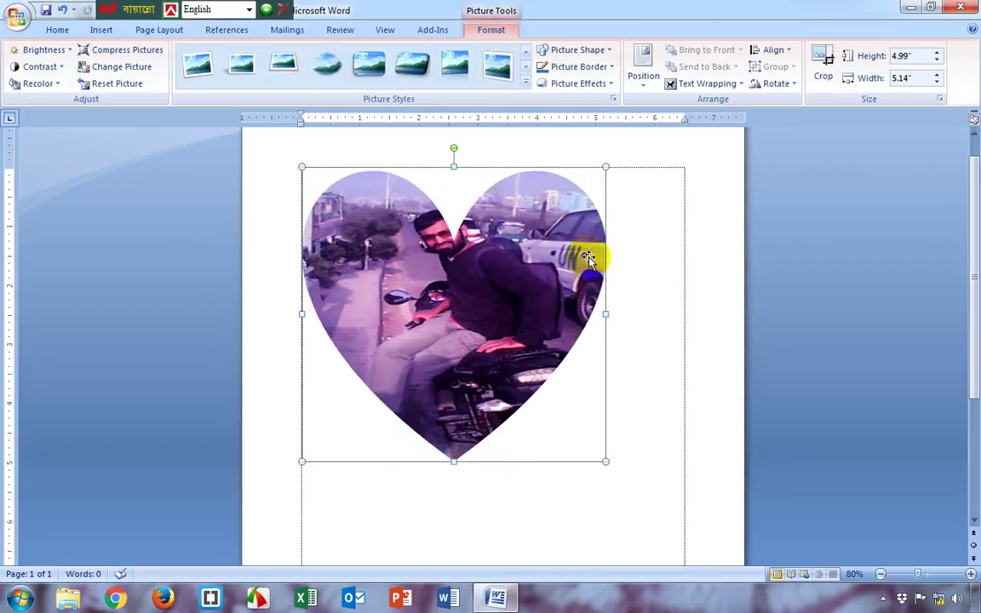
- Change the picture's shape to the notched right block arrow and widen it to about 6.04"
{"action": "left_click", "coordinate": [595, 50]}
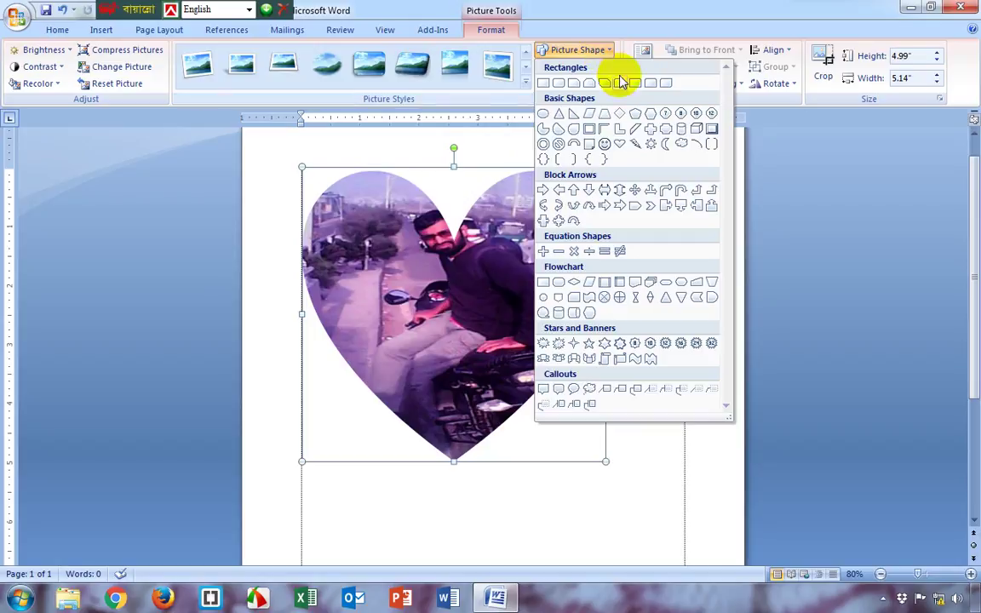
{"action": "left_click", "coordinate": [620, 207]}
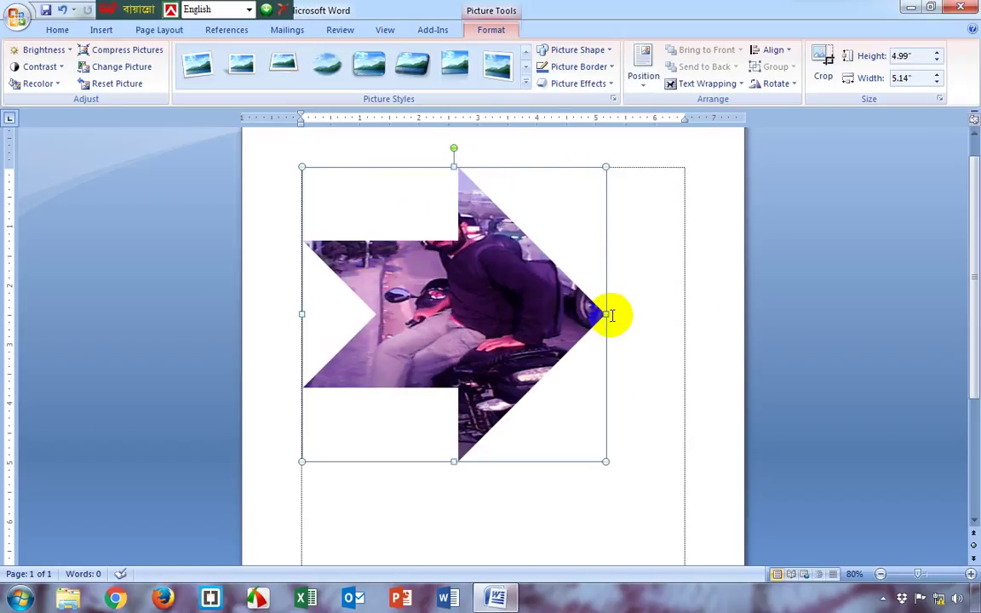
{"action": "left_click_drag", "start_coordinate": [604, 312], "coordinate": [659, 312]}
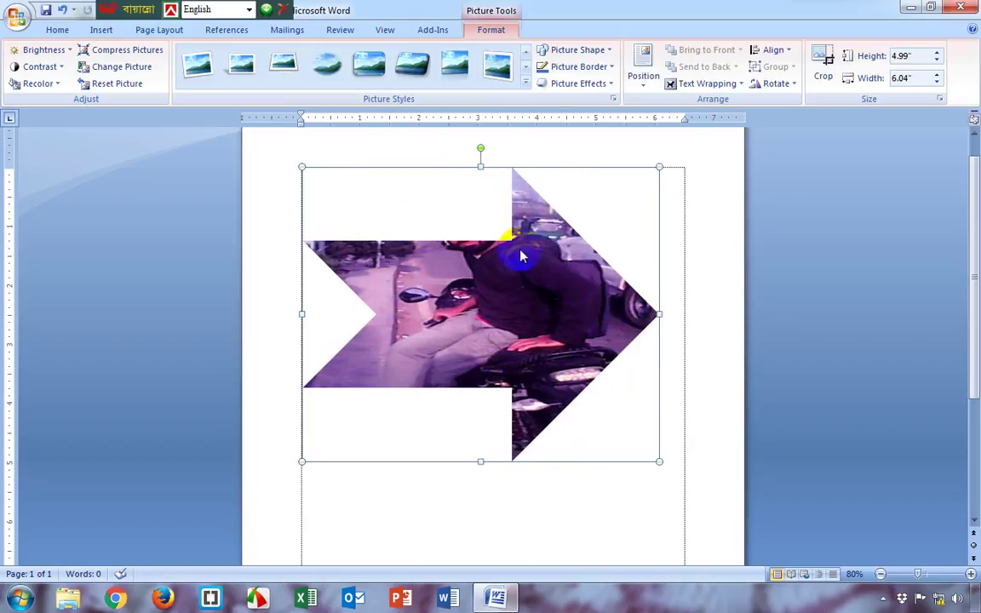
- Change the picture's shape to the vertical scroll banner and reset the picture to its original formatting
{"action": "left_click", "coordinate": [600, 51]}
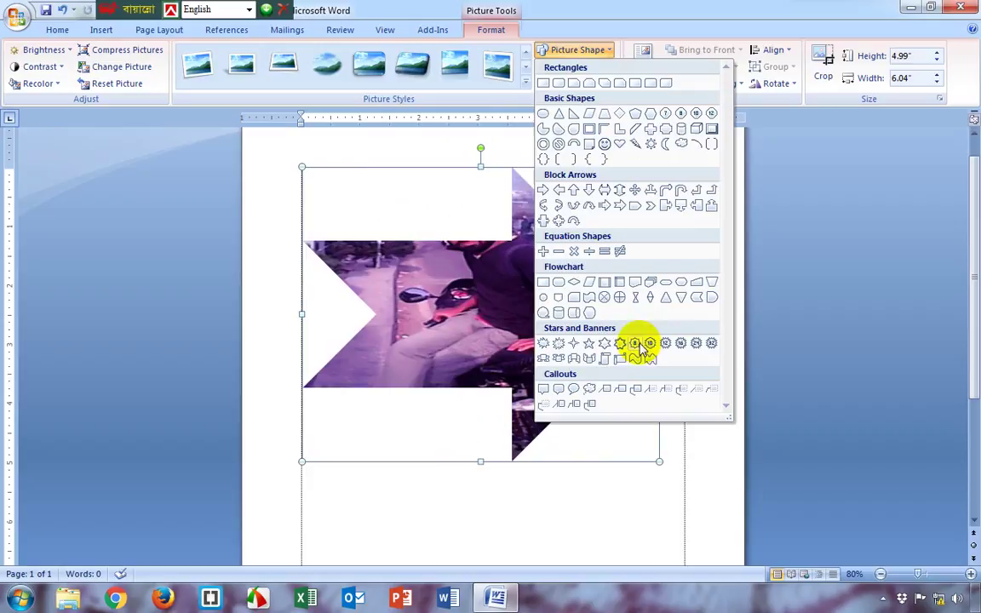
{"action": "left_click", "coordinate": [607, 359]}
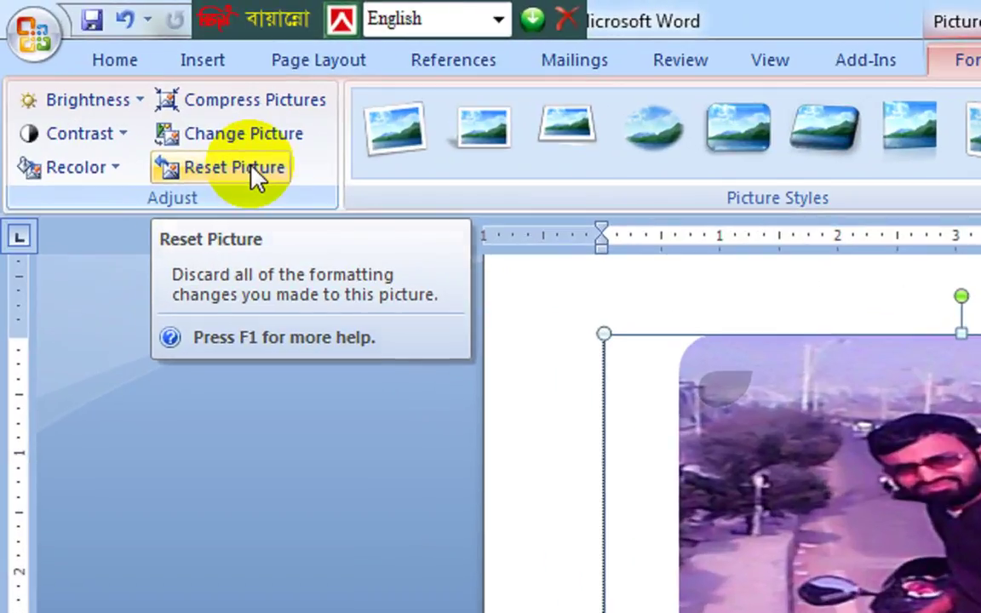
{"action": "left_click", "coordinate": [126, 87]}
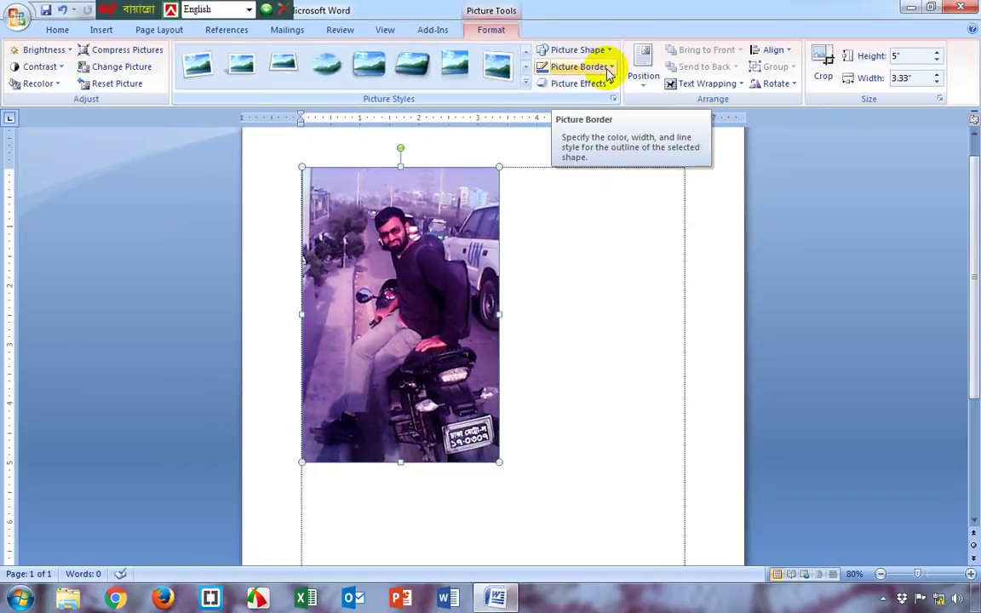
{"action": "left_click", "coordinate": [609, 69]}
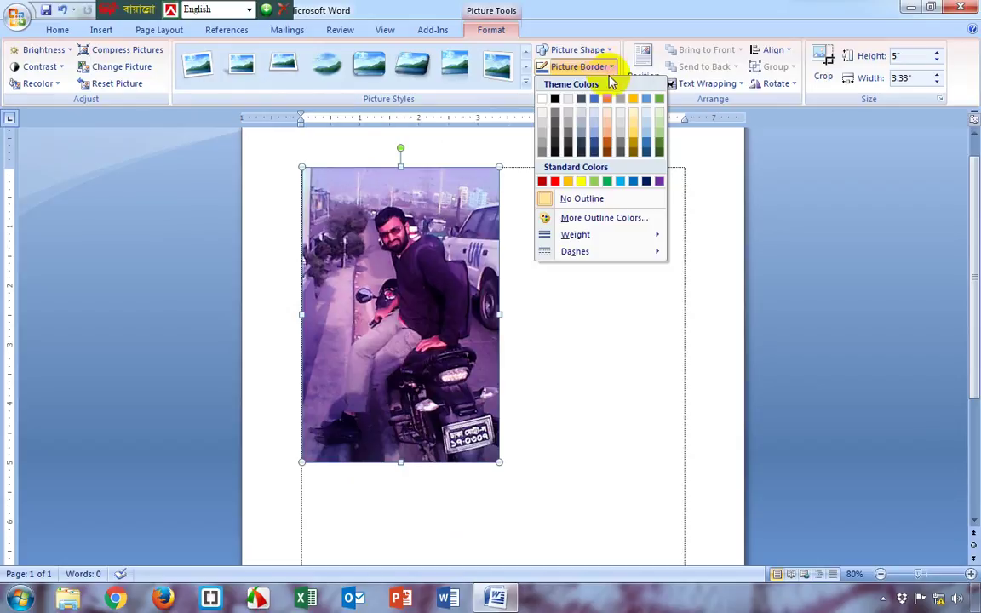
{"action": "mouse_move", "coordinate": [591, 238]}
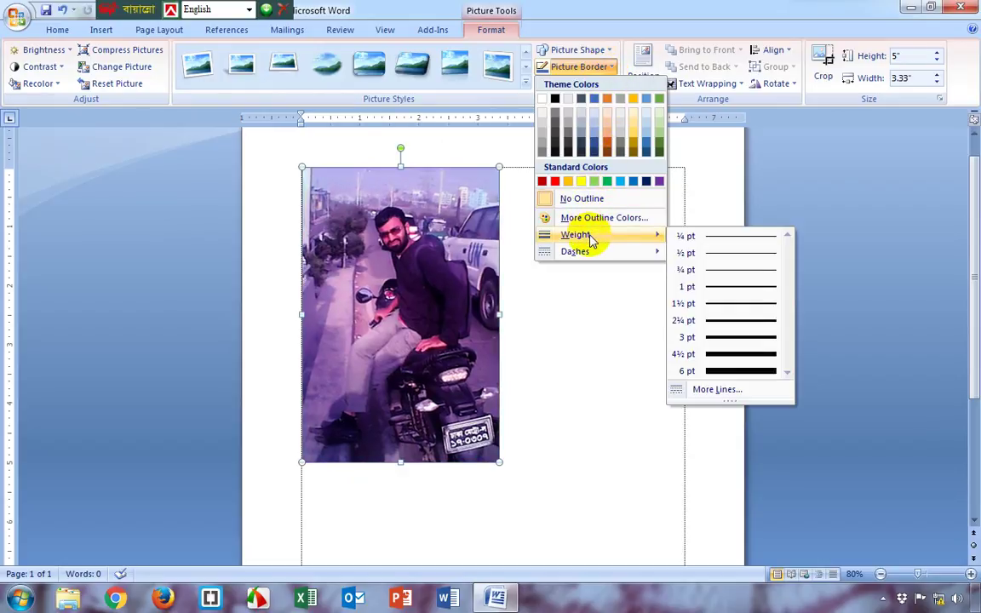
{"action": "left_click", "coordinate": [718, 390]}
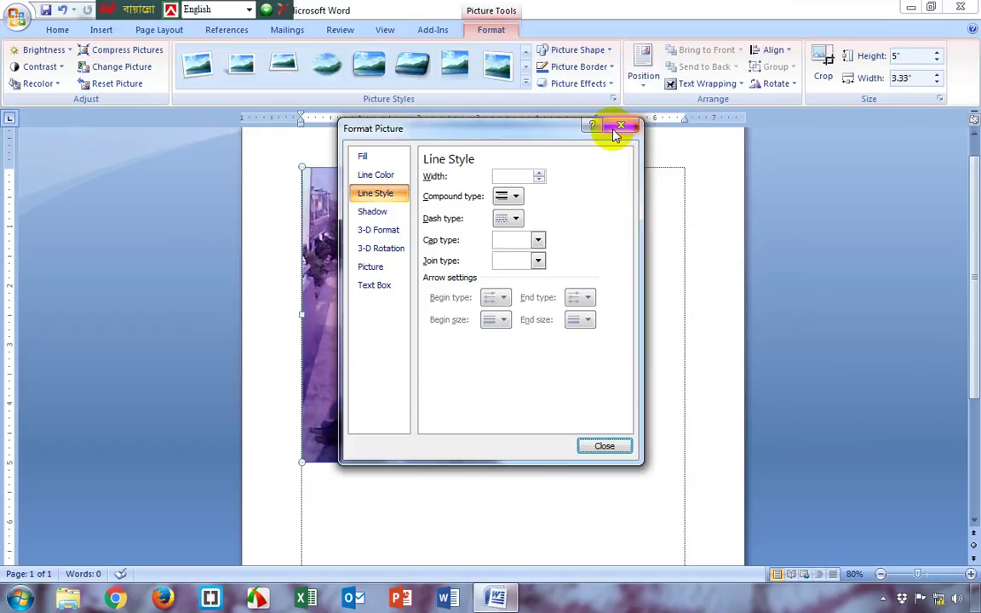
{"action": "left_click", "coordinate": [618, 128]}
{"action": "left_click", "coordinate": [596, 49]}
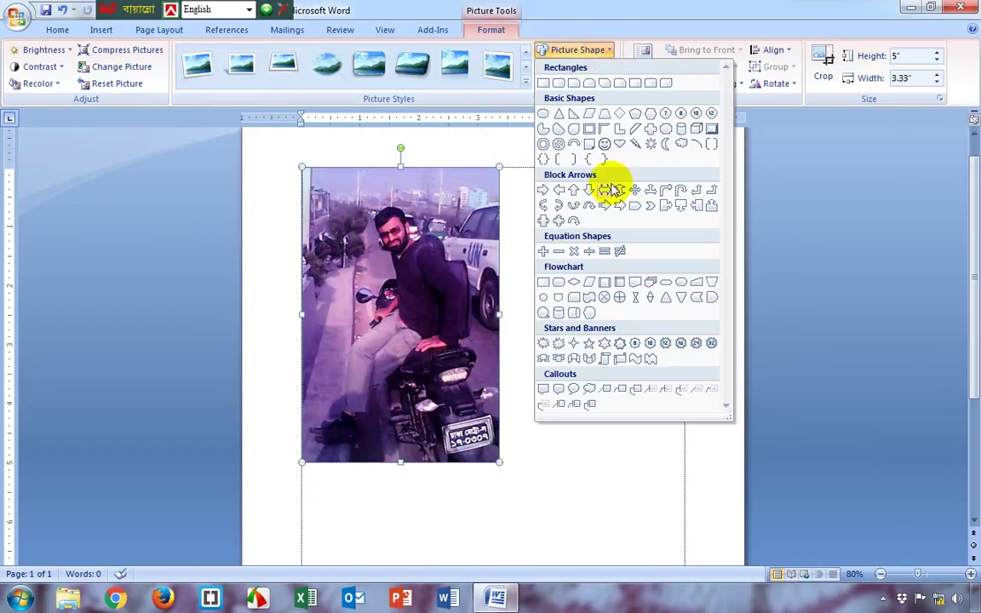
{"action": "left_click", "coordinate": [603, 51]}
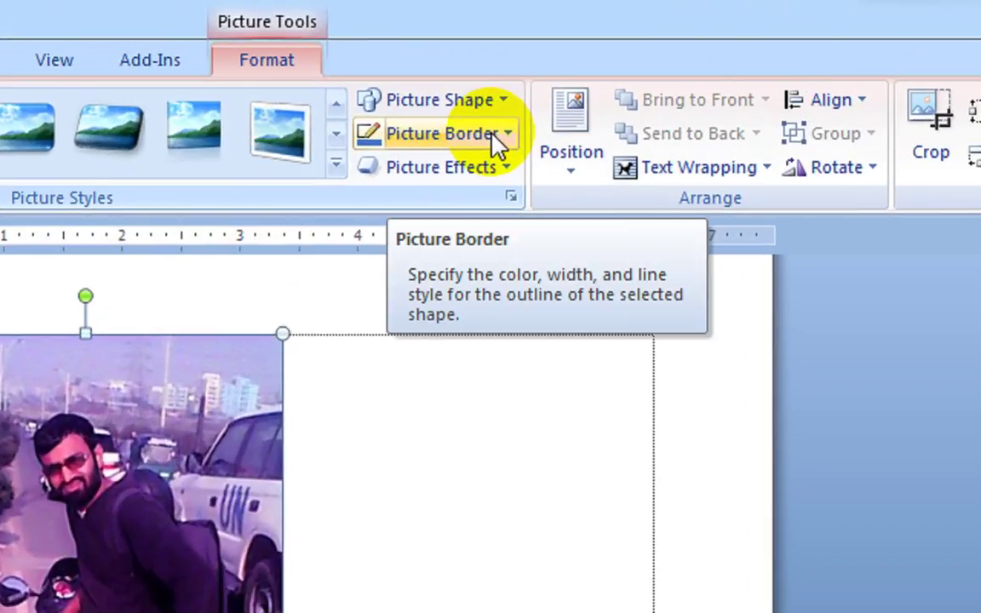
- Give the picture a 6 pt border in the standard Blue colour
{"action": "left_click", "coordinate": [604, 67]}
{"action": "mouse_move", "coordinate": [524, 477]}
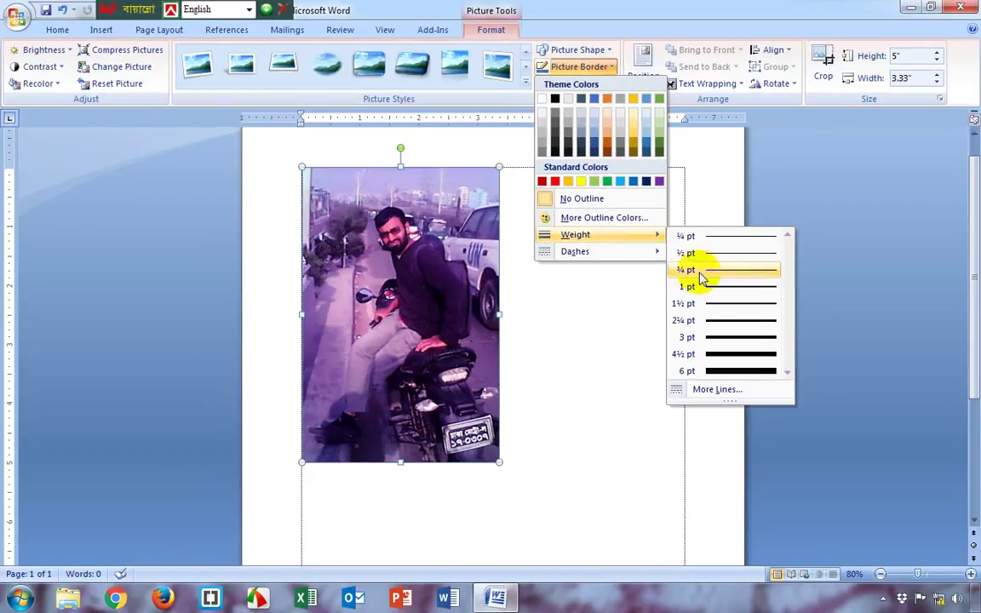
{"action": "left_click", "coordinate": [734, 371]}
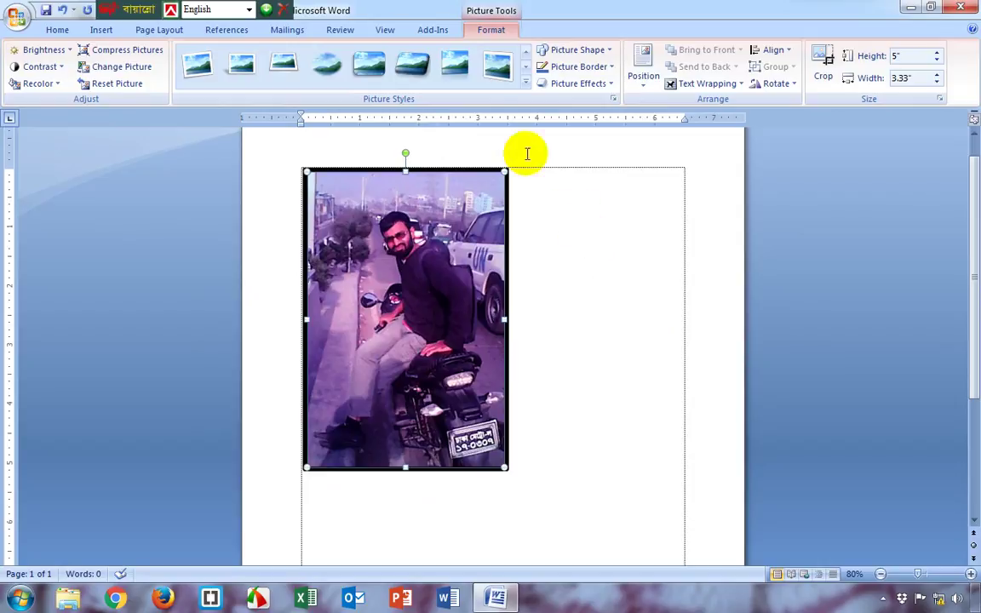
{"action": "left_click", "coordinate": [609, 67]}
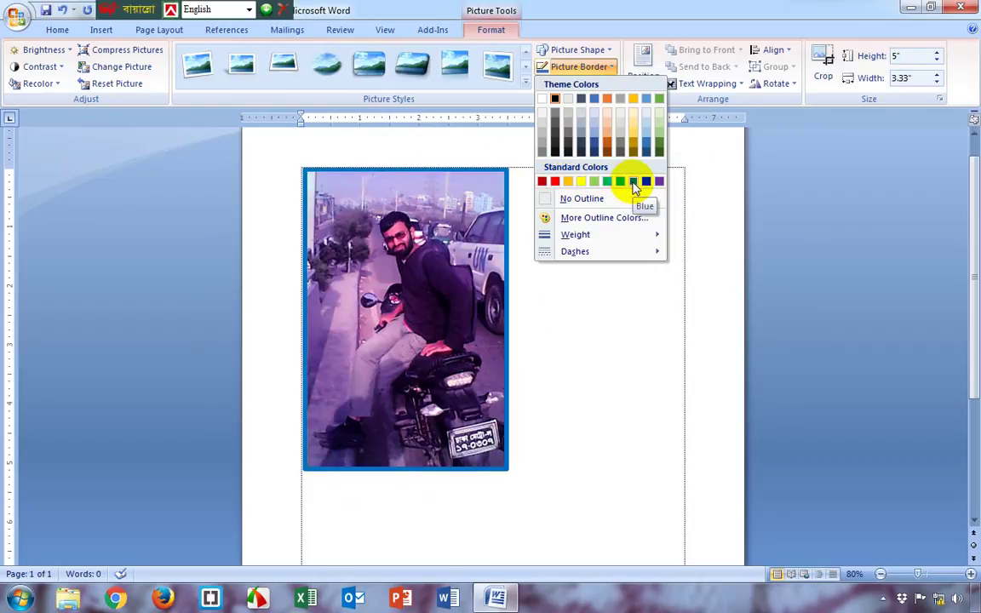
{"action": "left_click", "coordinate": [633, 186]}
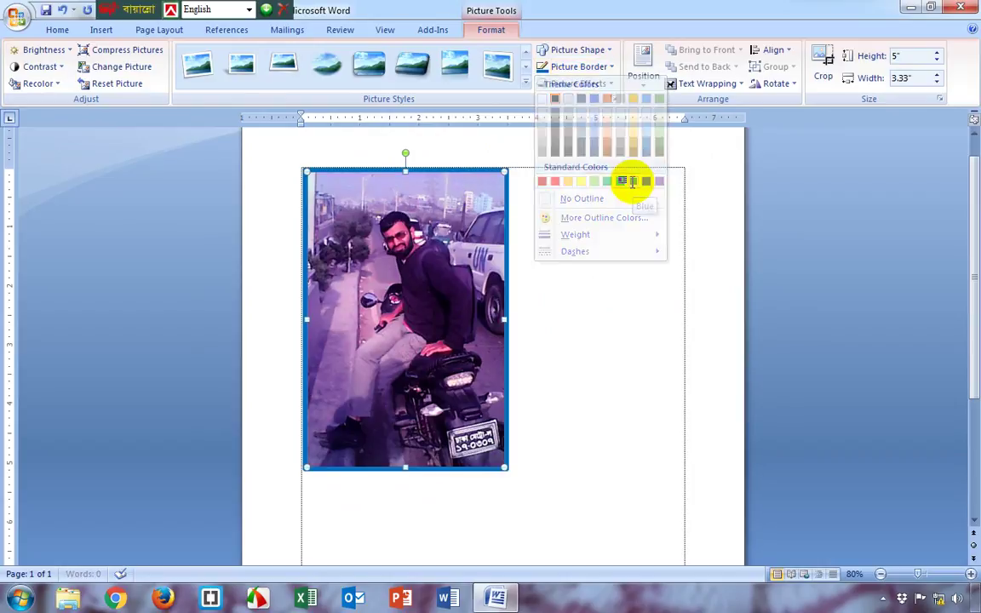
- Change the picture border's dash style to Long Dash Dot and deselect the picture
{"action": "left_click", "coordinate": [602, 68]}
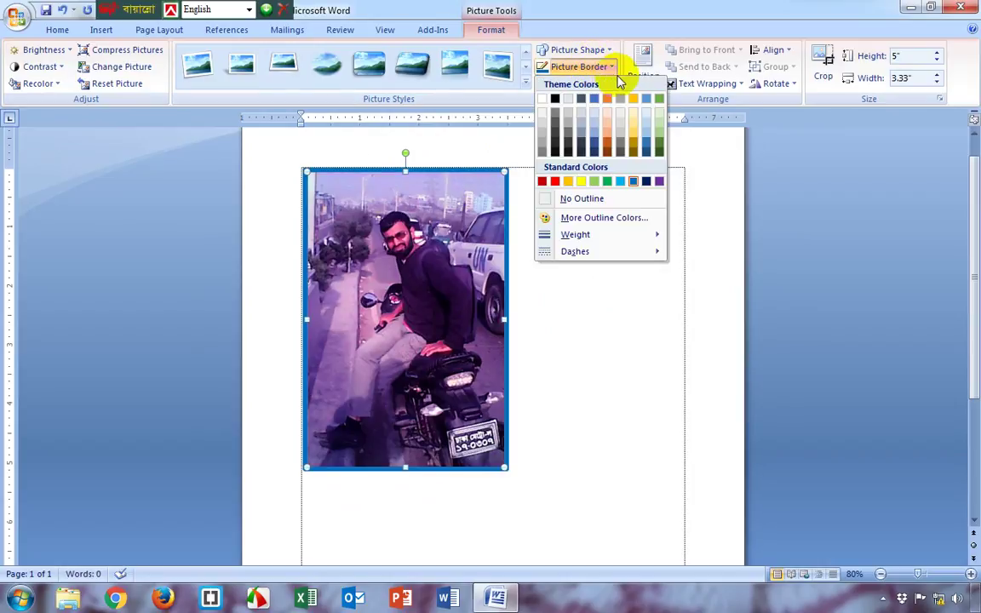
{"action": "mouse_move", "coordinate": [609, 243]}
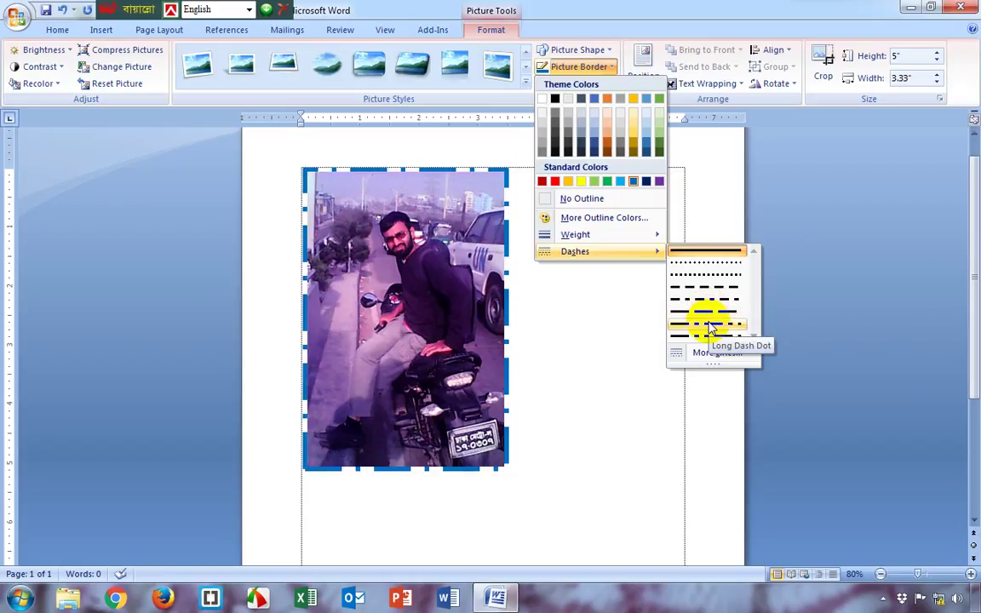
{"action": "left_click", "coordinate": [706, 325]}
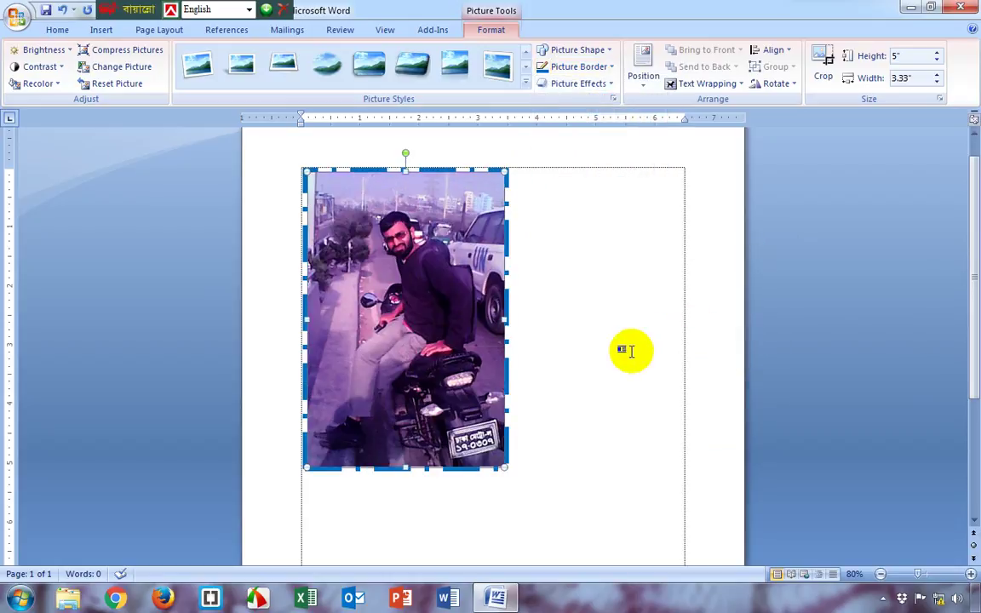
{"action": "left_click", "coordinate": [583, 402]}
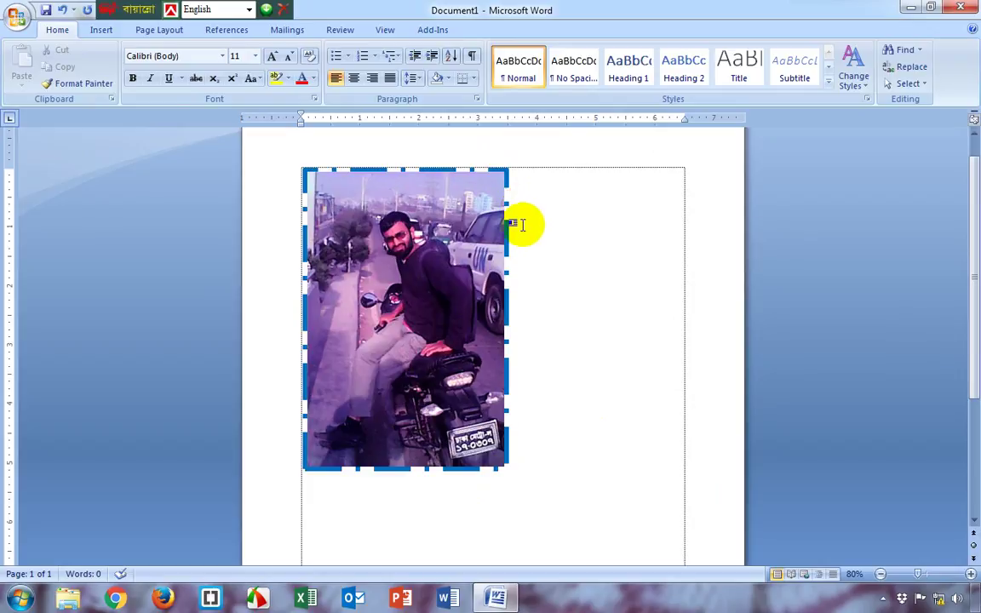
- Preview the preset and shadow effects on the picture, and apply the first reflection variation
{"action": "left_click", "coordinate": [419, 292]}
{"action": "double_click", "coordinate": [418, 299]}
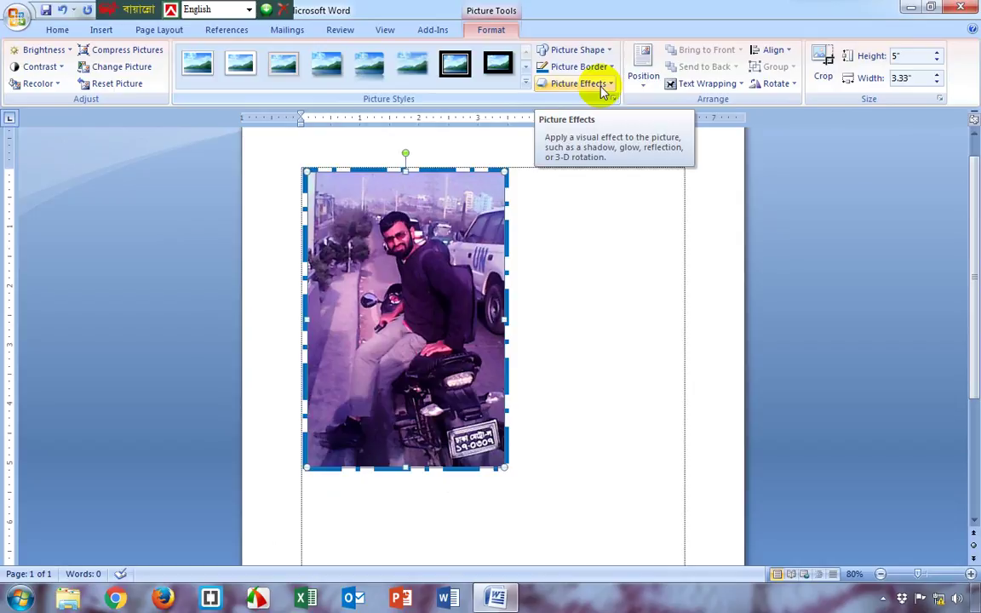
{"action": "left_click", "coordinate": [502, 173]}
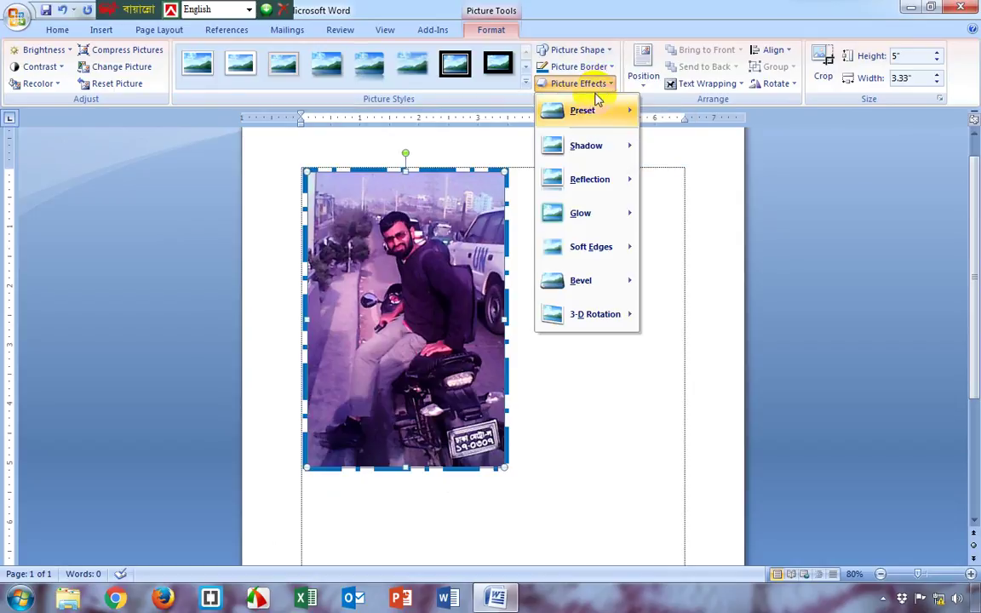
{"action": "mouse_move", "coordinate": [595, 112]}
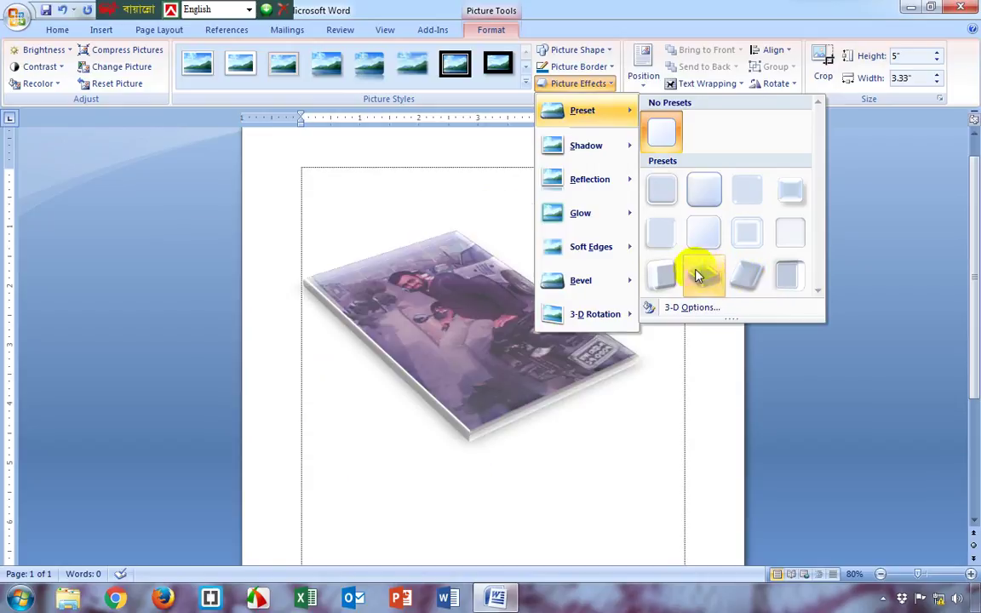
{"action": "mouse_move", "coordinate": [596, 148]}
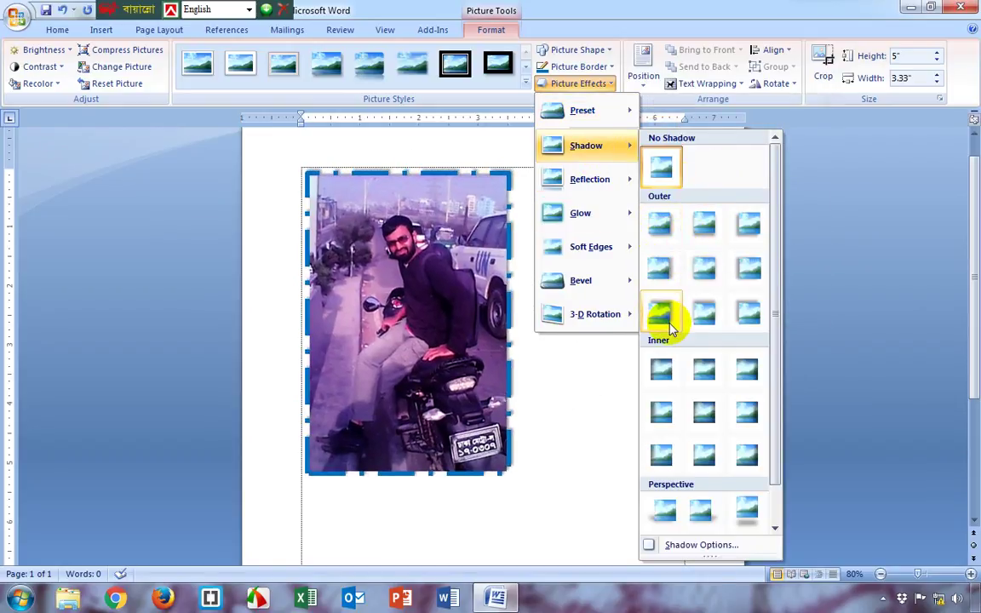
{"action": "mouse_move", "coordinate": [587, 183]}
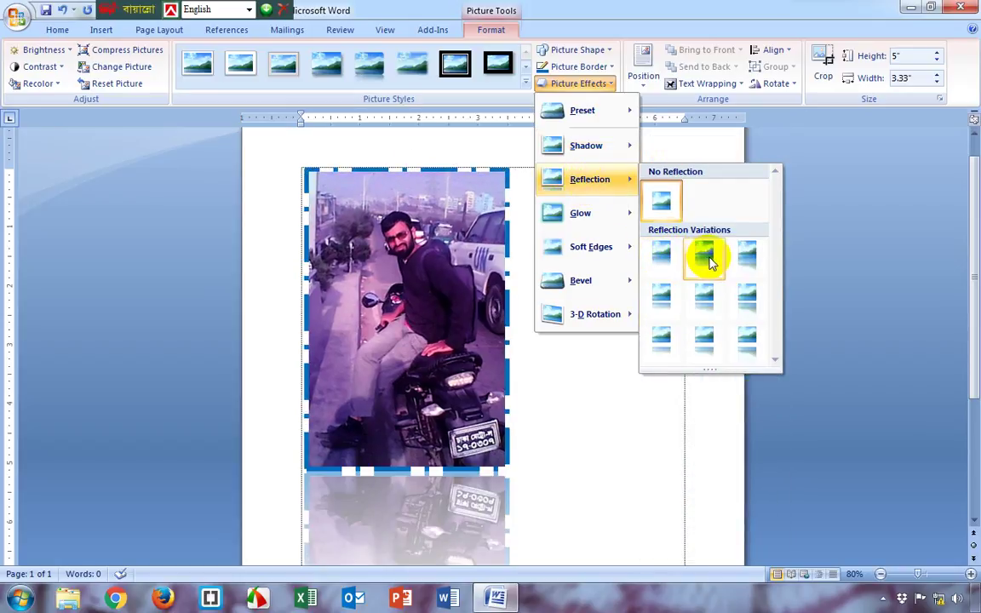
{"action": "left_click", "coordinate": [663, 257]}
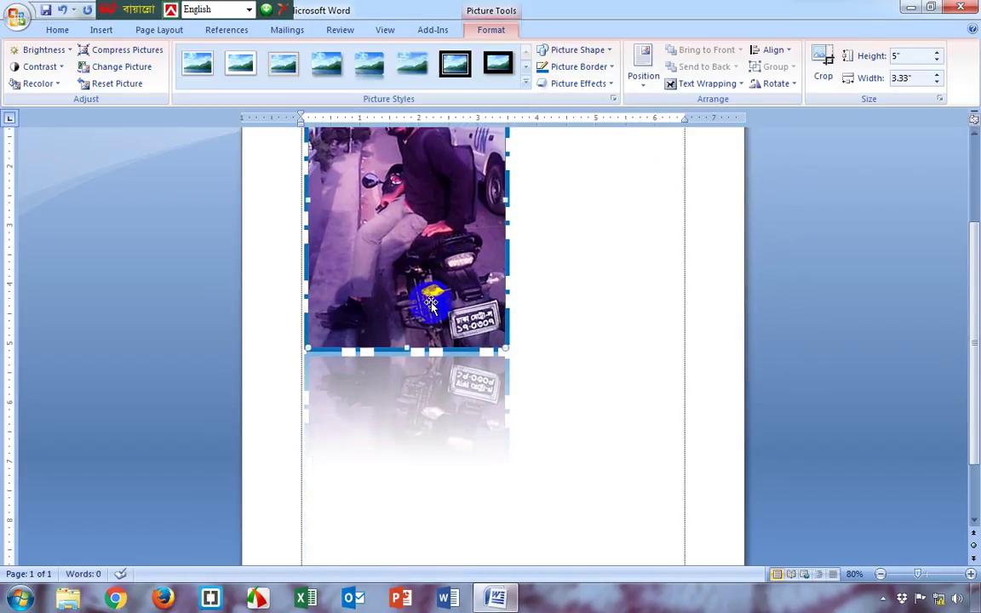
{"action": "scroll", "coordinate": [442, 294], "scroll_direction": "down", "scroll_amount": 3}
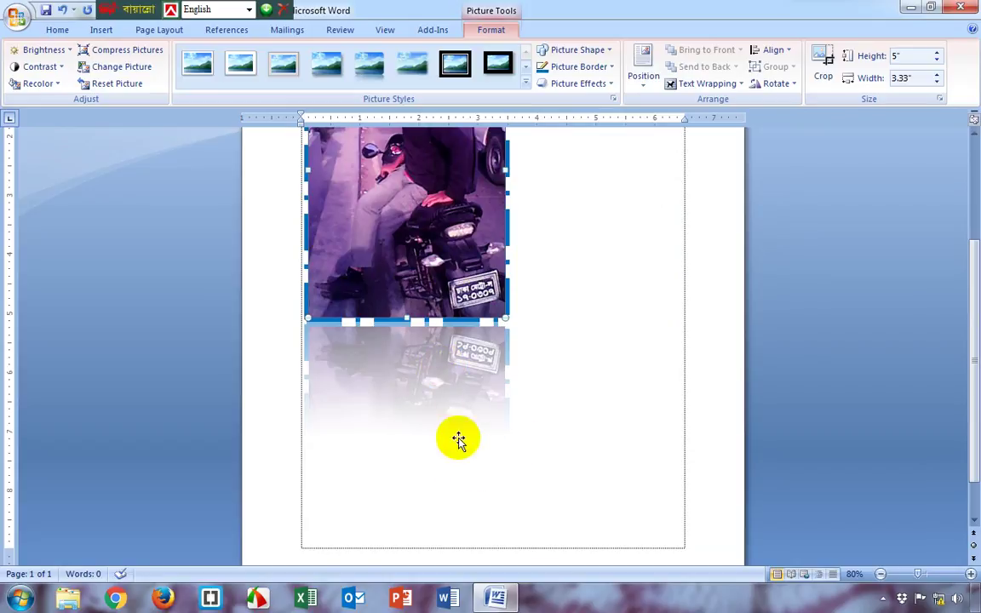
{"action": "scroll", "coordinate": [409, 405], "scroll_direction": "up", "scroll_amount": 1}
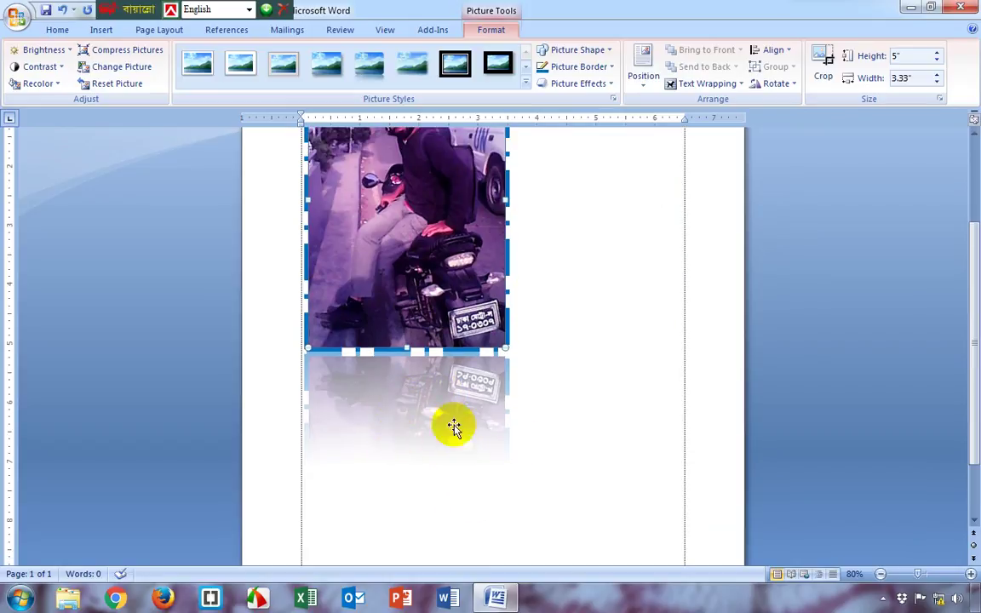
{"action": "scroll", "coordinate": [438, 416], "scroll_direction": "up", "scroll_amount": 3}
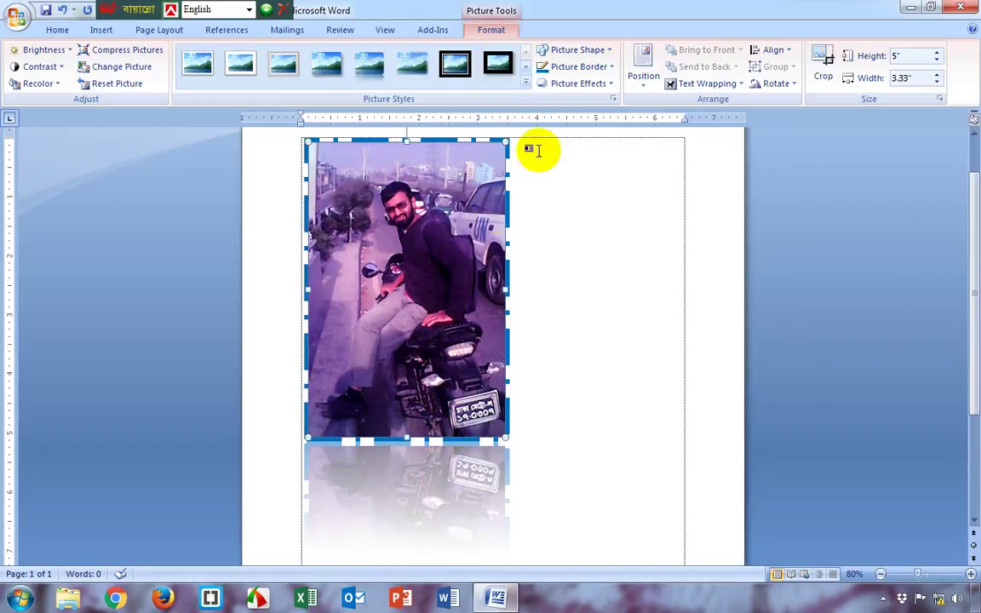
- Preview the bevel effects and apply the Parallel 3-D rotation preset with X 64° and Y 18° to the picture
{"action": "left_click", "coordinate": [600, 87]}
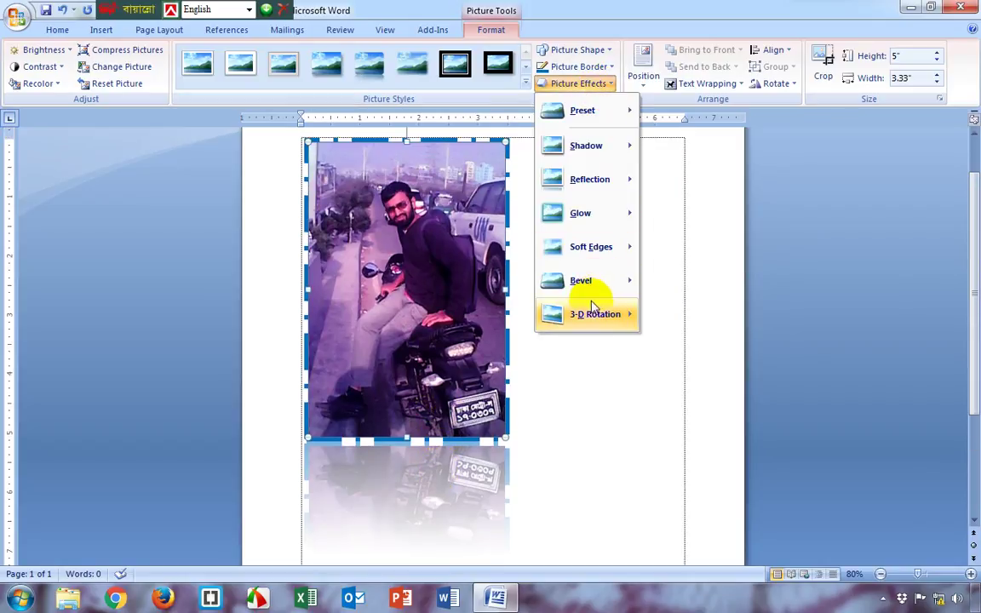
{"action": "mouse_move", "coordinate": [596, 287]}
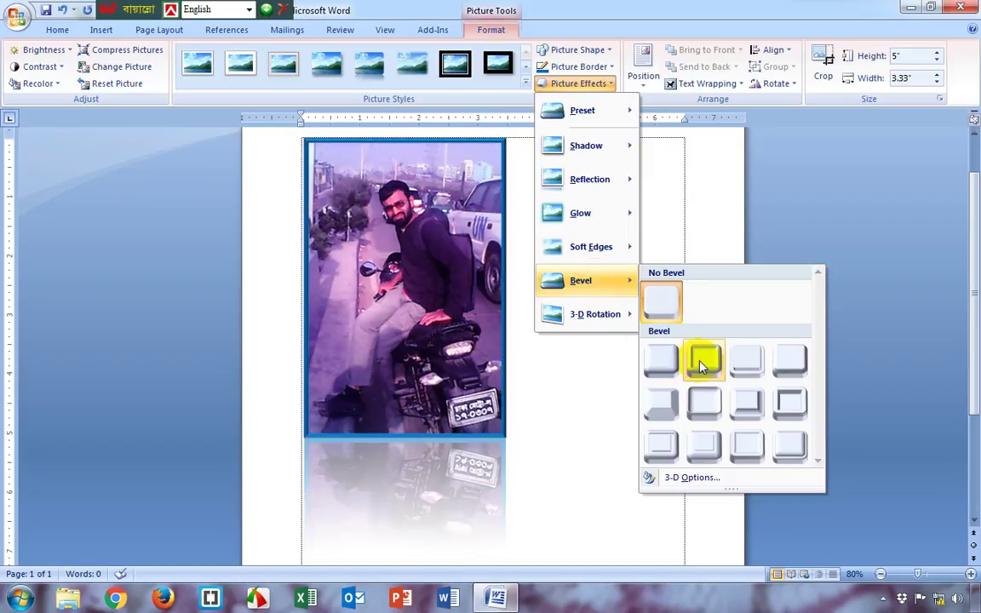
{"action": "mouse_move", "coordinate": [603, 319]}
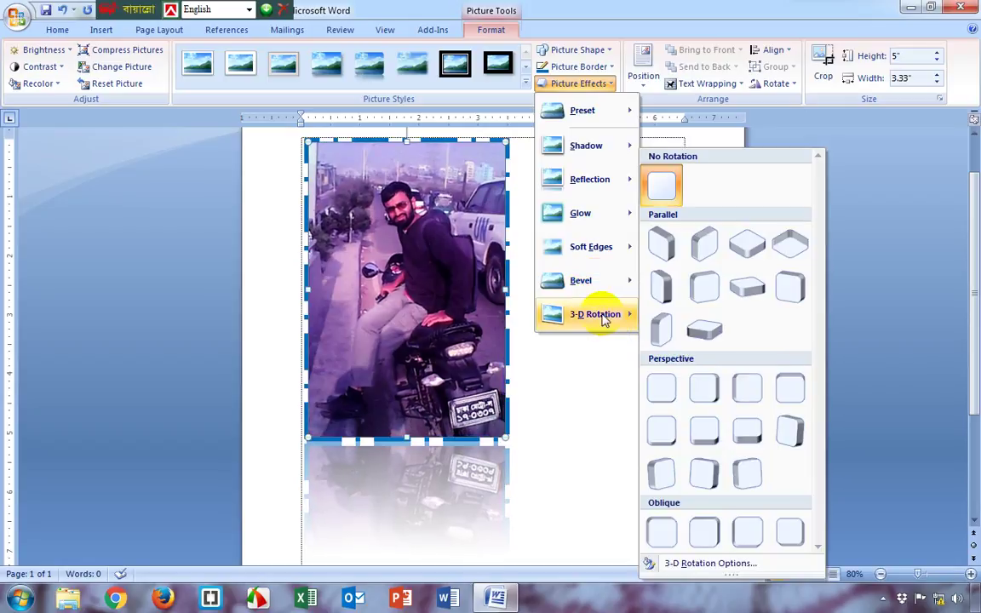
{"action": "left_click", "coordinate": [665, 294]}
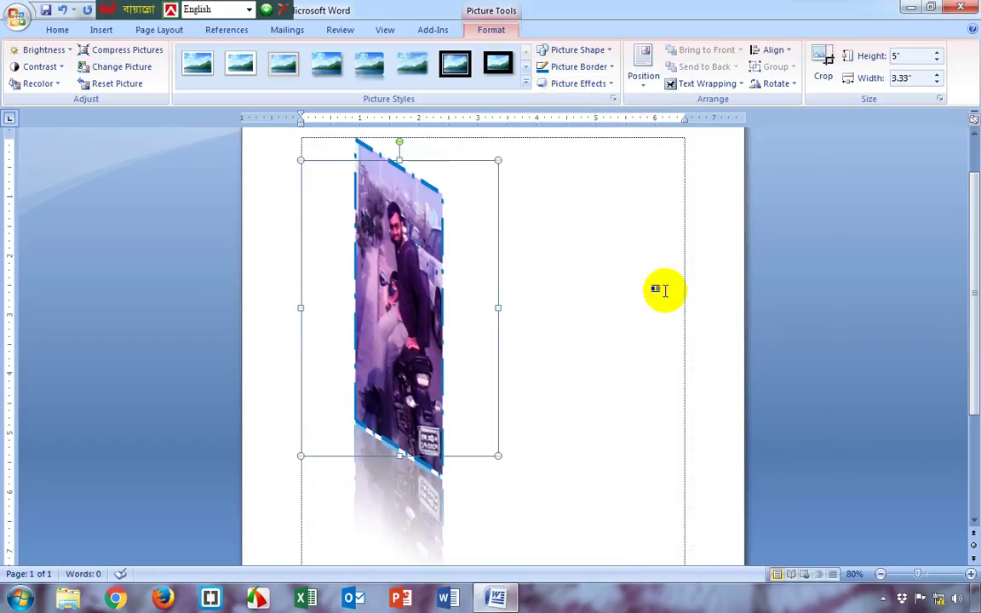
{"action": "left_click", "coordinate": [613, 88]}
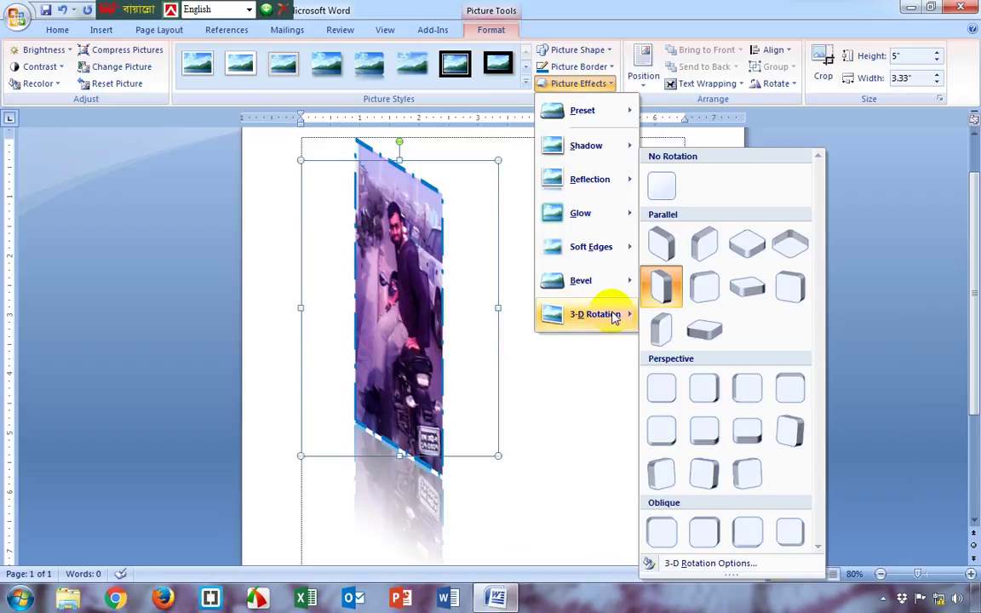
{"action": "left_click", "coordinate": [711, 566]}
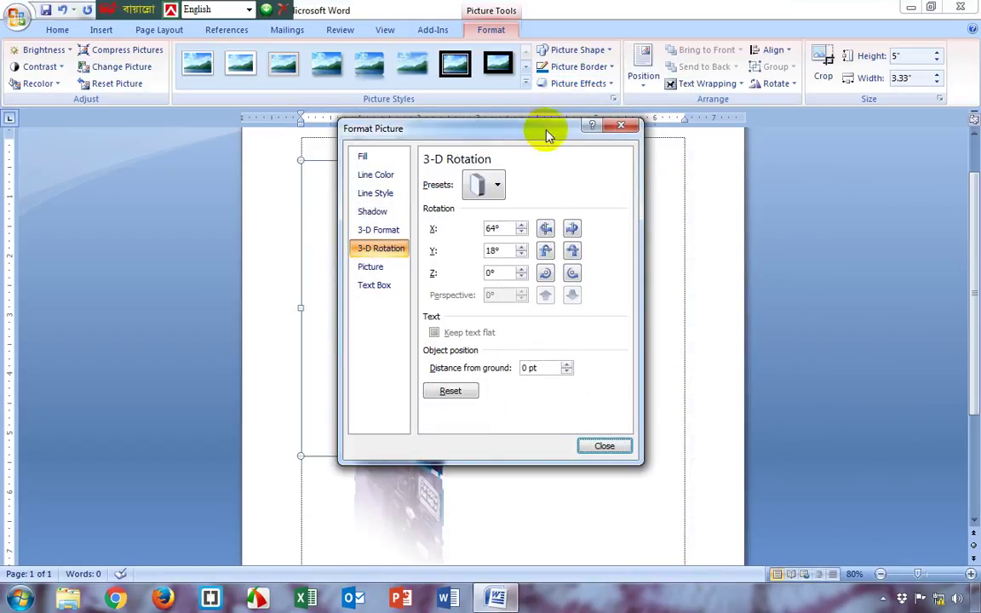
{"action": "left_click", "coordinate": [622, 126]}
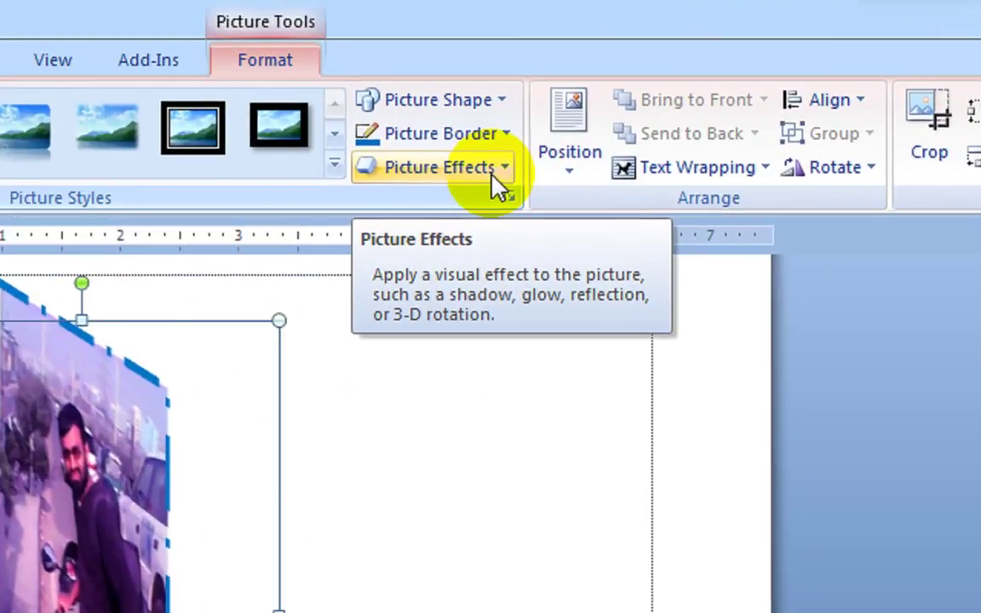
- Adjust the picture's 3-D rotation in the rotation options to X 39.2° and Y 6.4°
{"action": "left_click", "coordinate": [608, 91]}
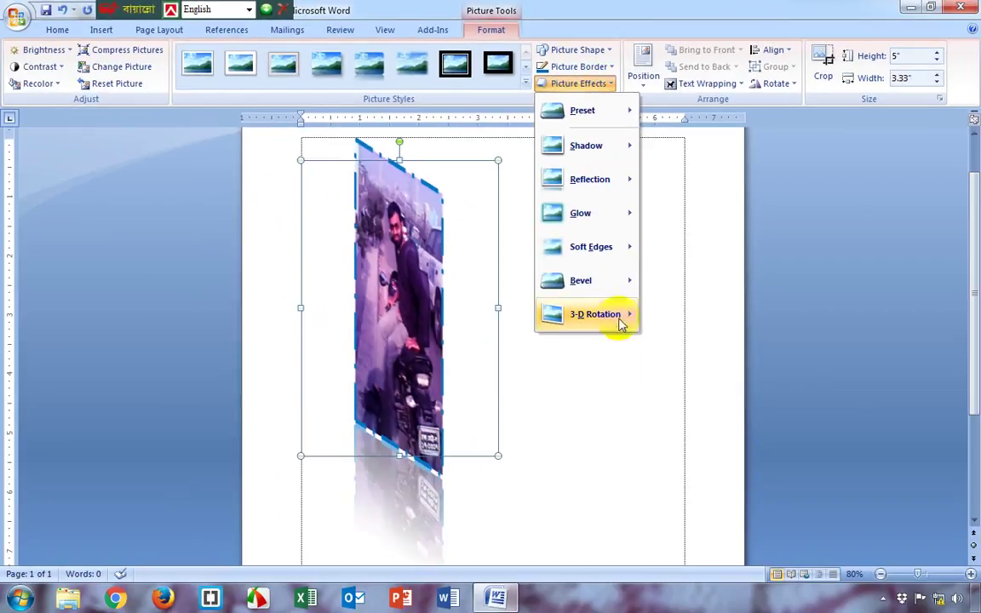
{"action": "mouse_move", "coordinate": [610, 329]}
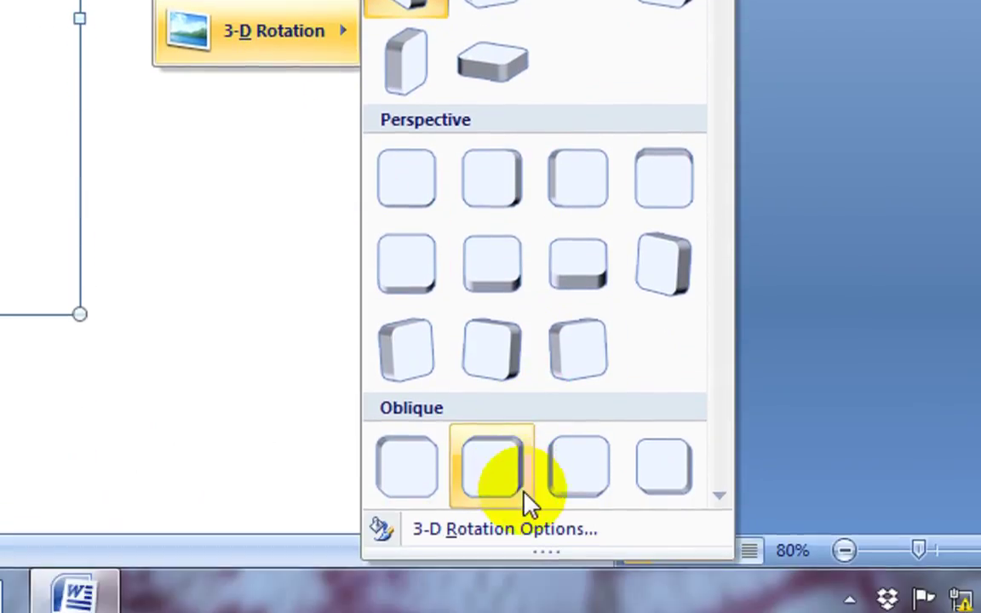
{"action": "left_click", "coordinate": [564, 519]}
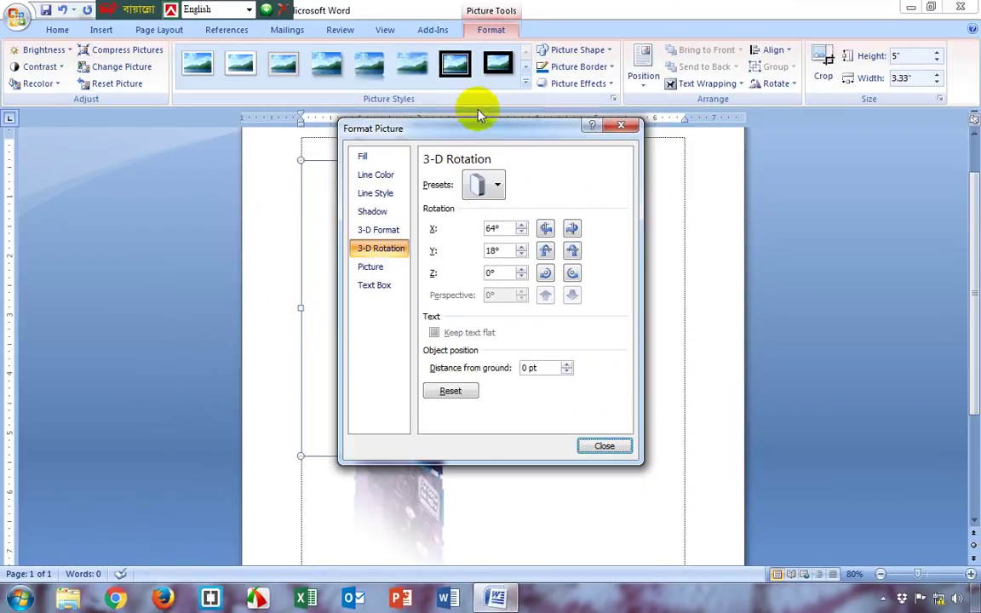
{"action": "left_click_drag", "start_coordinate": [491, 132], "coordinate": [721, 158]}
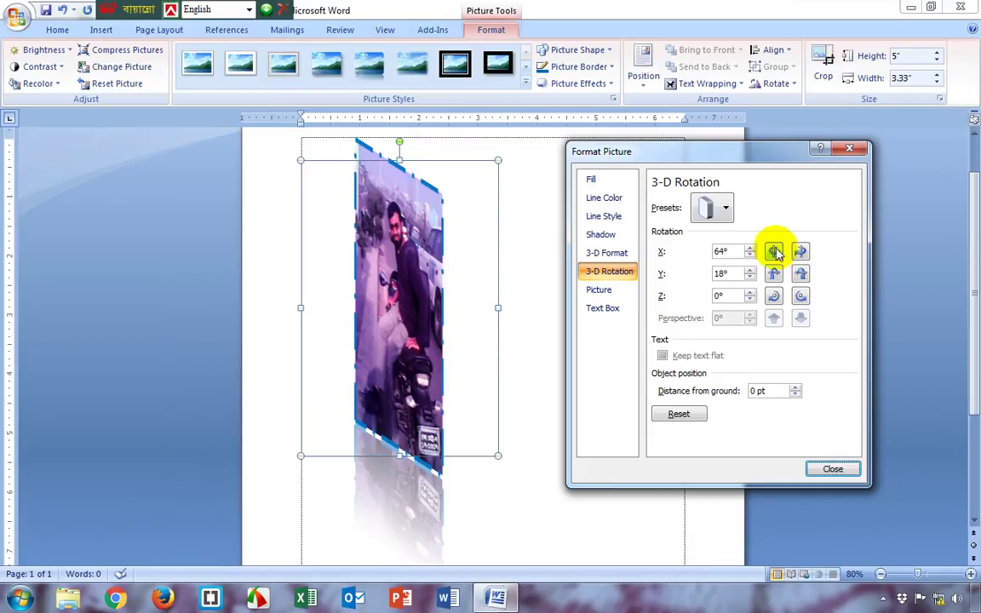
{"action": "left_click", "coordinate": [800, 254]}
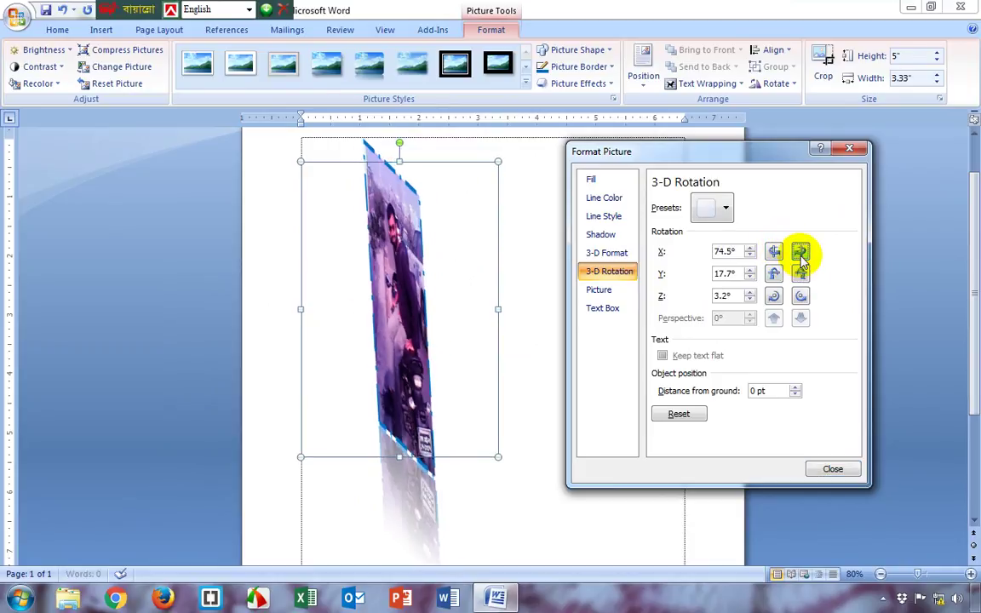
{"action": "left_click", "coordinate": [774, 252]}
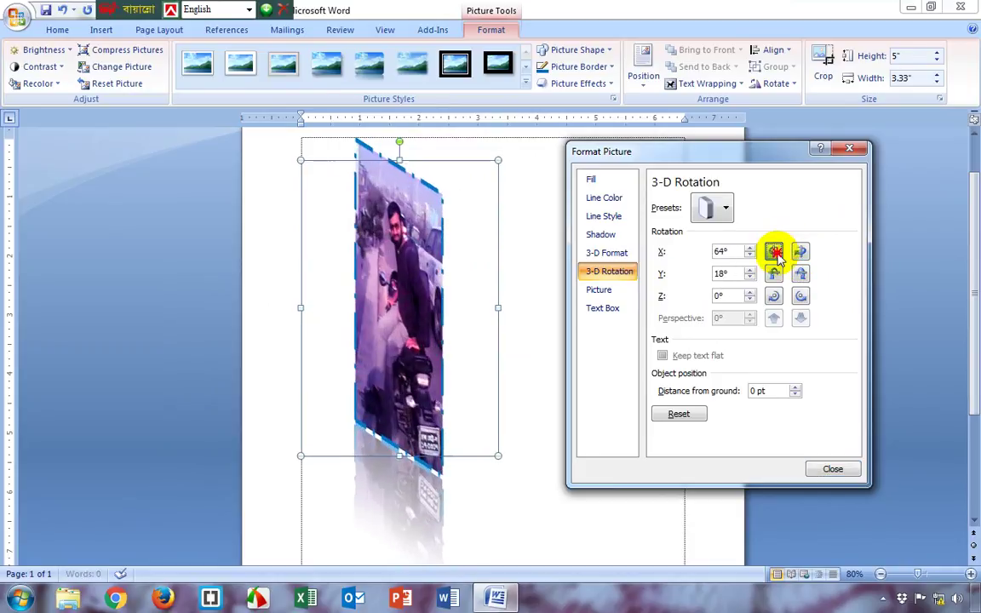
{"action": "left_click", "coordinate": [774, 273]}
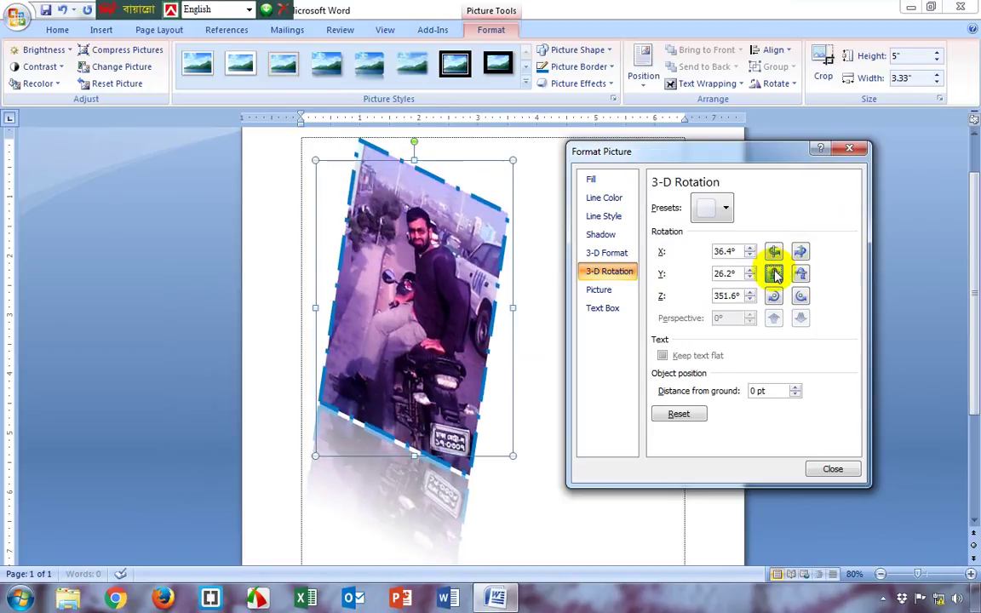
{"action": "left_click", "coordinate": [800, 274]}
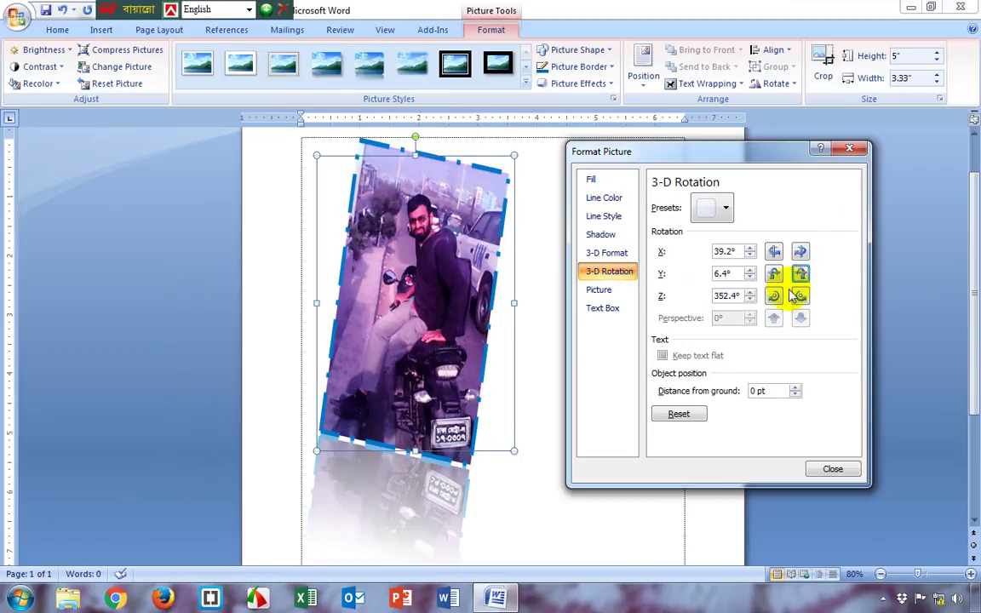
- Set the picture's Z rotation to 347.4° and close the 3-D rotation options
{"action": "left_click", "coordinate": [774, 296]}
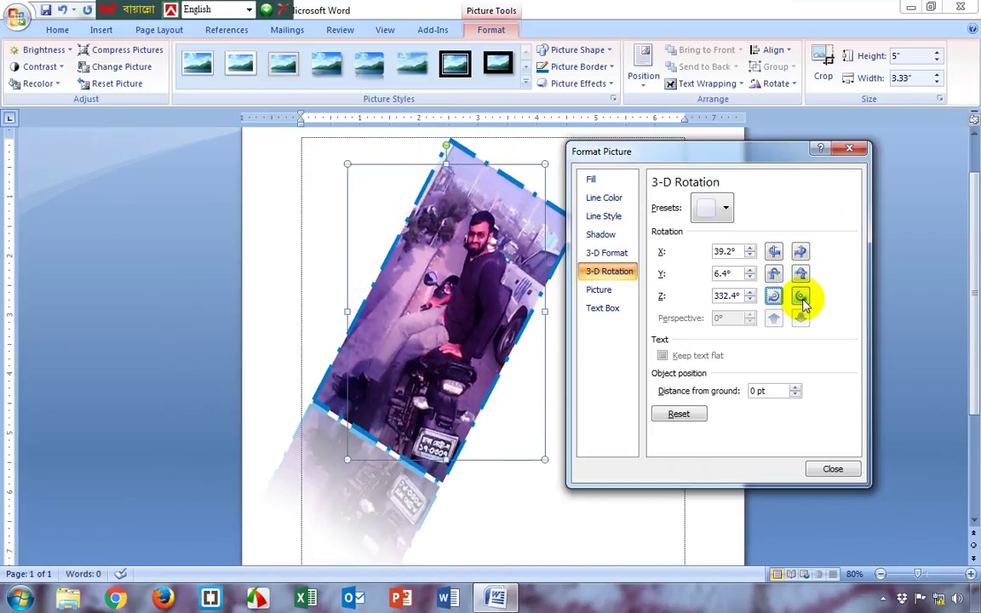
{"action": "left_click", "coordinate": [800, 295]}
{"action": "left_click_drag", "start_coordinate": [743, 163], "coordinate": [846, 166]}
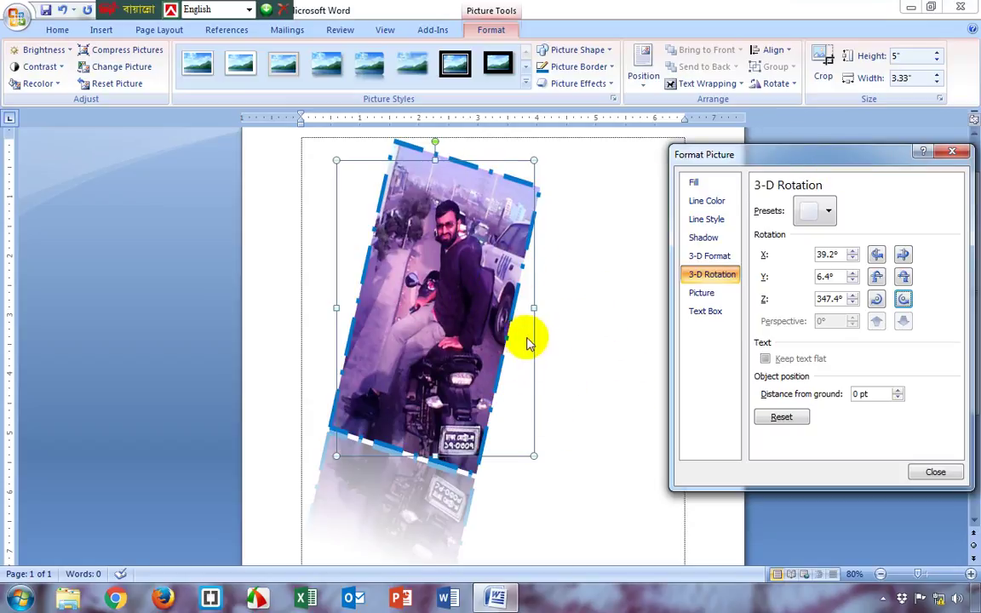
{"action": "left_click", "coordinate": [934, 473]}
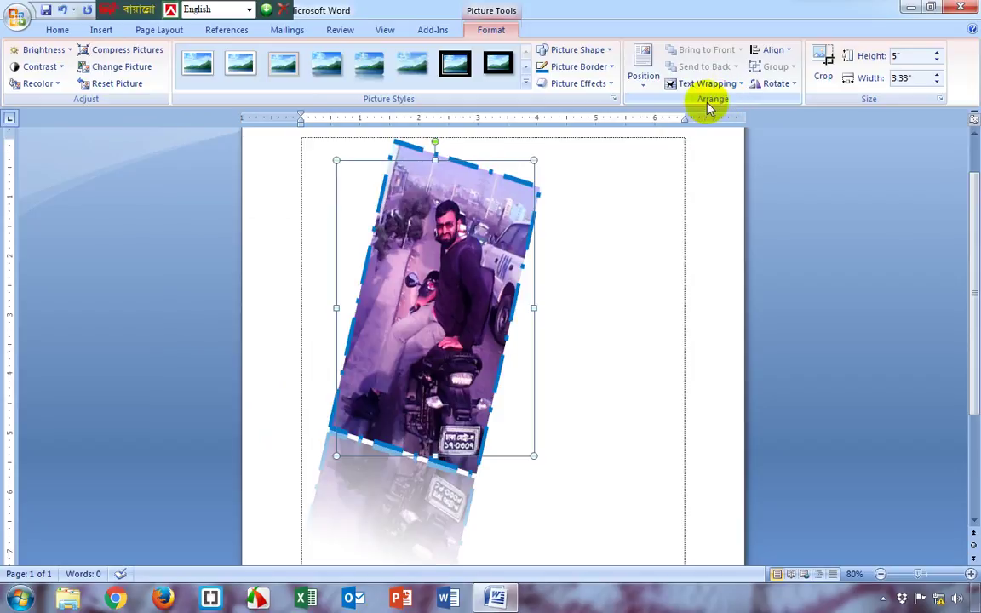
- Reset the picture to its original formatting and set its position to In Line with Text
{"action": "left_click", "coordinate": [118, 84]}
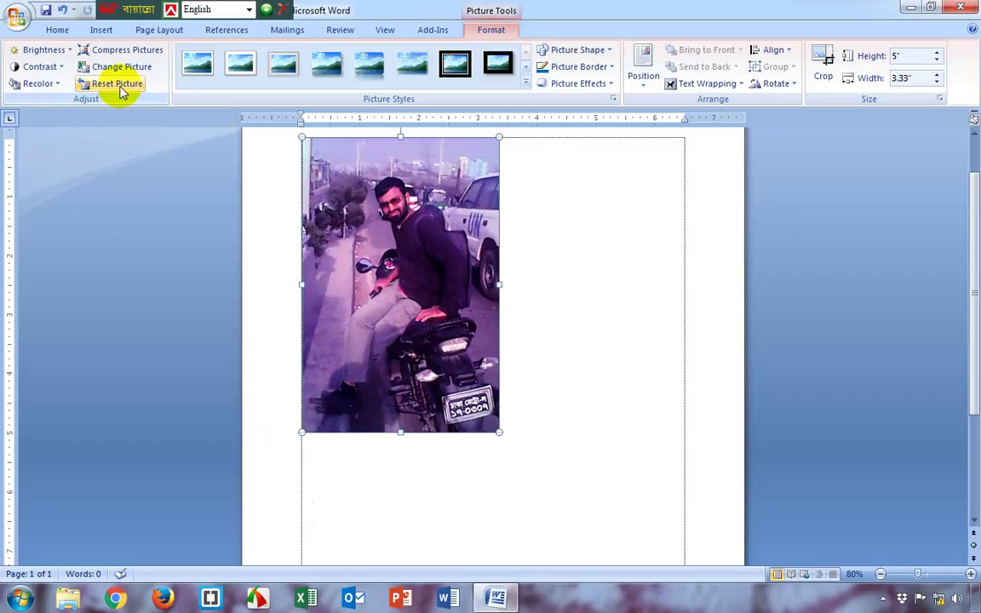
{"action": "left_click", "coordinate": [646, 78]}
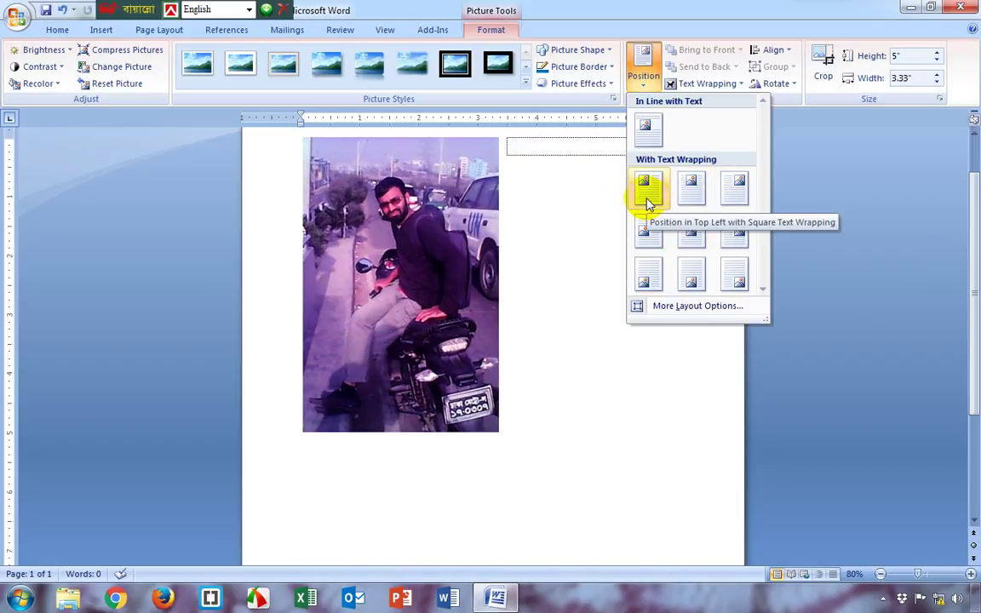
{"action": "left_click", "coordinate": [656, 138]}
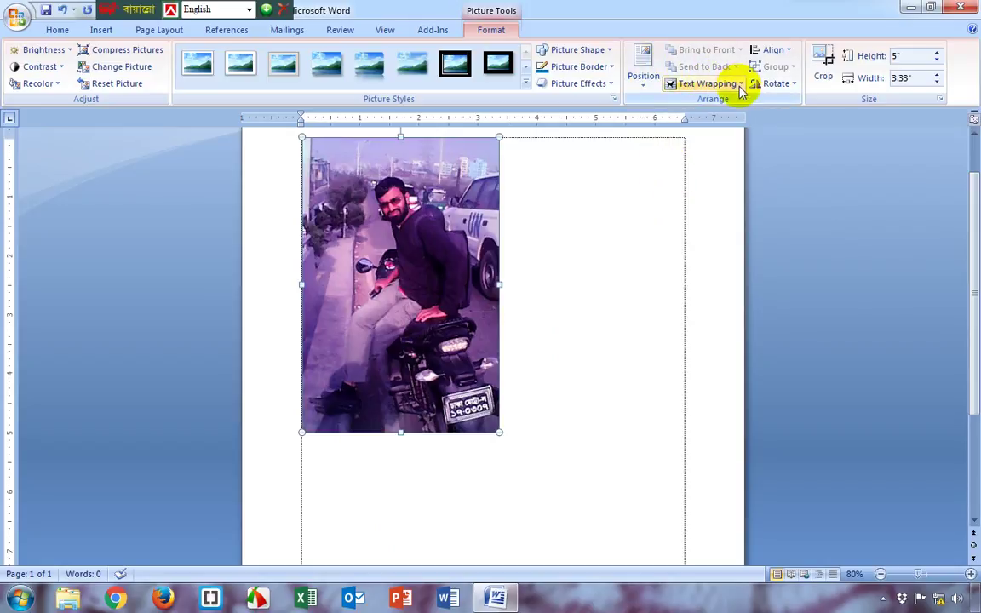
- Try to move the picture freely into the empty area beside it on the page
{"action": "left_click", "coordinate": [574, 280]}
{"action": "left_click_drag", "start_coordinate": [435, 257], "coordinate": [527, 294]}
{"action": "left_click_drag", "start_coordinate": [415, 267], "coordinate": [587, 275]}
{"action": "left_click", "coordinate": [402, 285]}
{"action": "left_click_drag", "start_coordinate": [402, 285], "coordinate": [670, 368]}
{"action": "left_click", "coordinate": [670, 367]}
{"action": "left_click_drag", "start_coordinate": [377, 281], "coordinate": [665, 324]}
{"action": "left_click", "coordinate": [426, 280]}
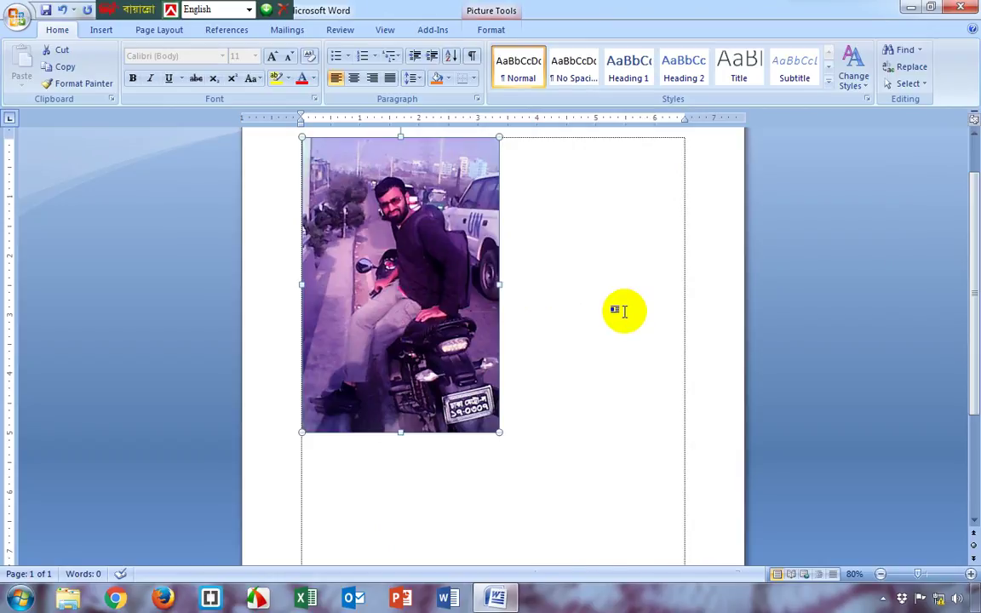
- Set the motorcycle picture's text wrapping to Behind Text and move the picture to the middle of the page
{"action": "scroll", "coordinate": [596, 314], "scroll_direction": "up", "scroll_amount": 2}
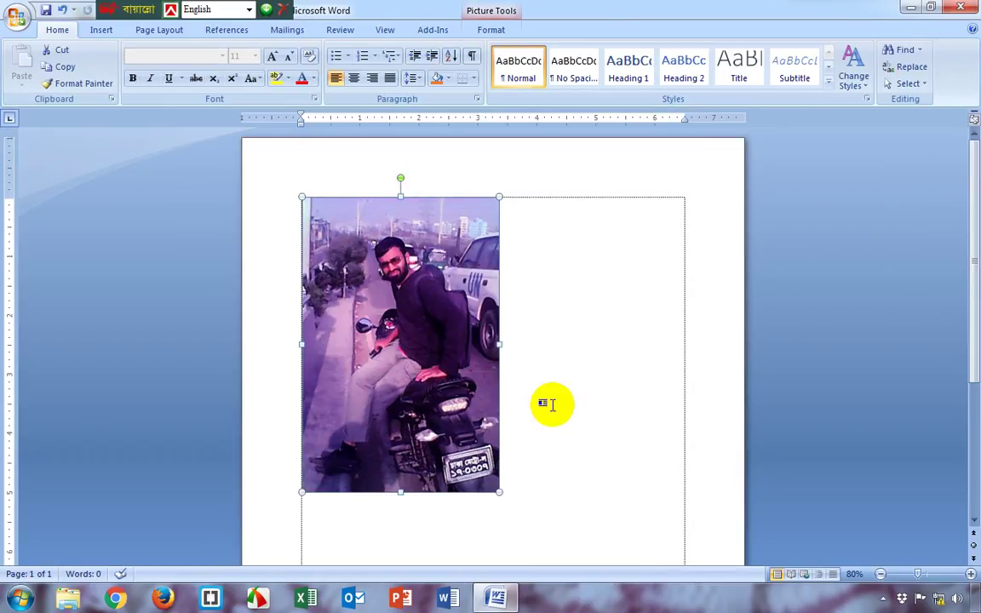
{"action": "mouse_move", "coordinate": [454, 349]}
{"action": "left_mouse_down"}
{"action": "mouse_move", "coordinate": [404, 313]}
{"action": "mouse_move", "coordinate": [545, 365]}
{"action": "mouse_move", "coordinate": [402, 364]}
{"action": "mouse_move", "coordinate": [499, 350]}
{"action": "mouse_move", "coordinate": [441, 335]}
{"action": "left_mouse_up"}
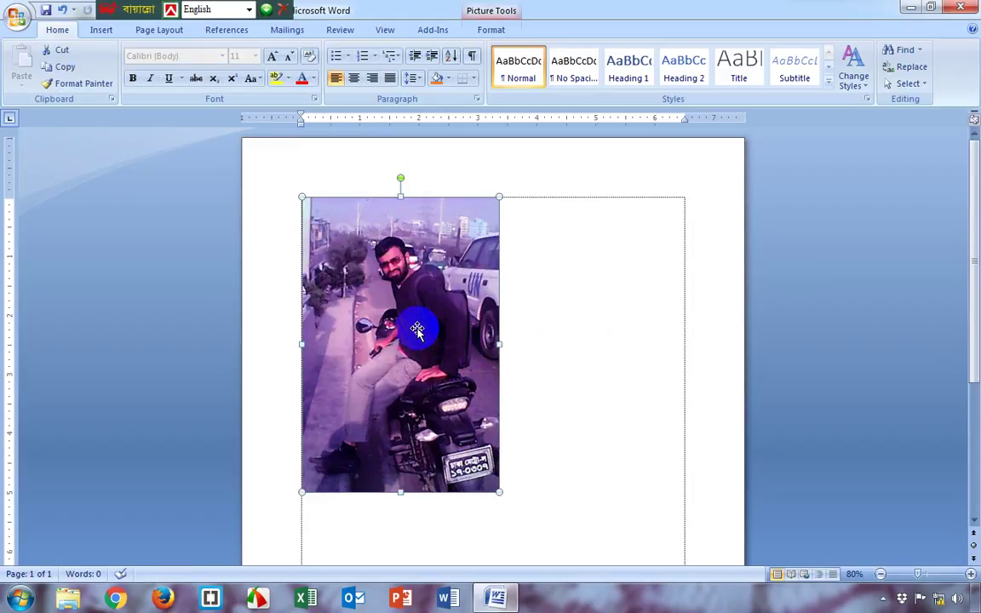
{"action": "left_click", "coordinate": [492, 31]}
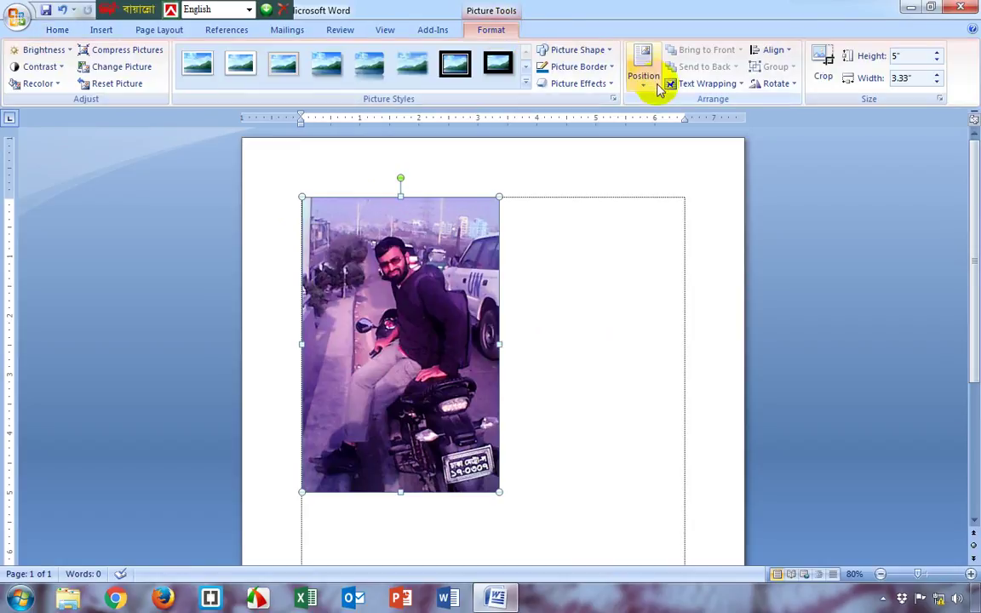
{"action": "left_click", "coordinate": [729, 85]}
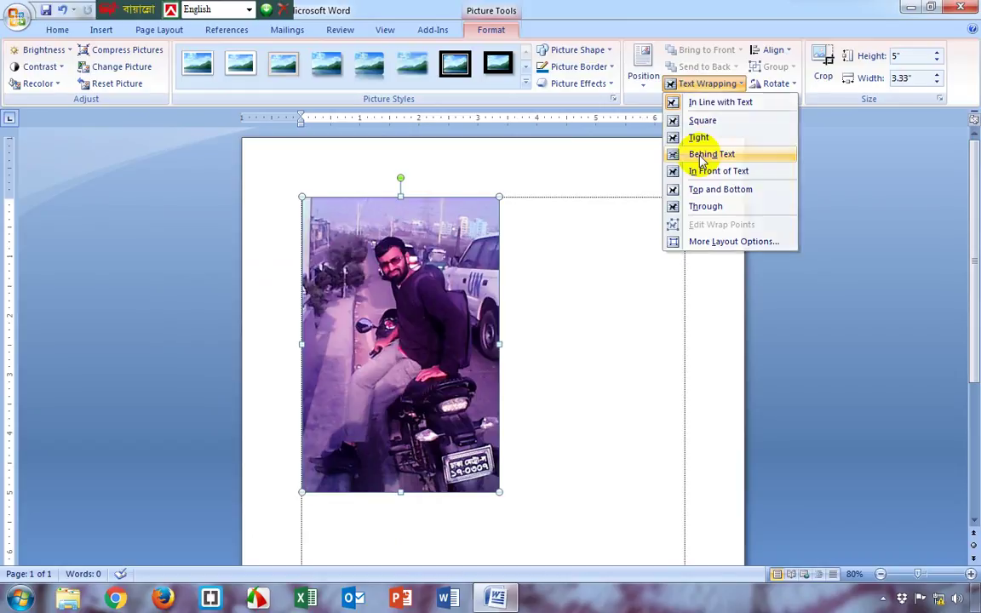
{"action": "left_click", "coordinate": [703, 156]}
{"action": "left_click", "coordinate": [559, 291]}
{"action": "left_click_drag", "start_coordinate": [336, 313], "coordinate": [379, 339]}
{"action": "left_click_drag", "start_coordinate": [442, 329], "coordinate": [519, 374]}
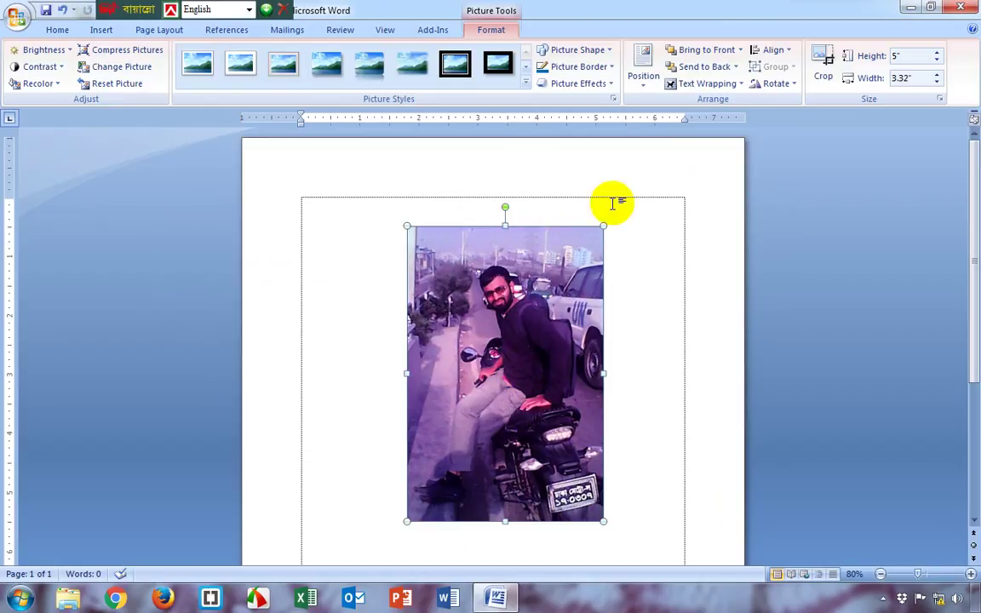
- Move the picture up to the first text line and enter the sample text "Ert erter ter tert ertert ertertert retertrtrt" over it
{"action": "left_click", "coordinate": [731, 83]}
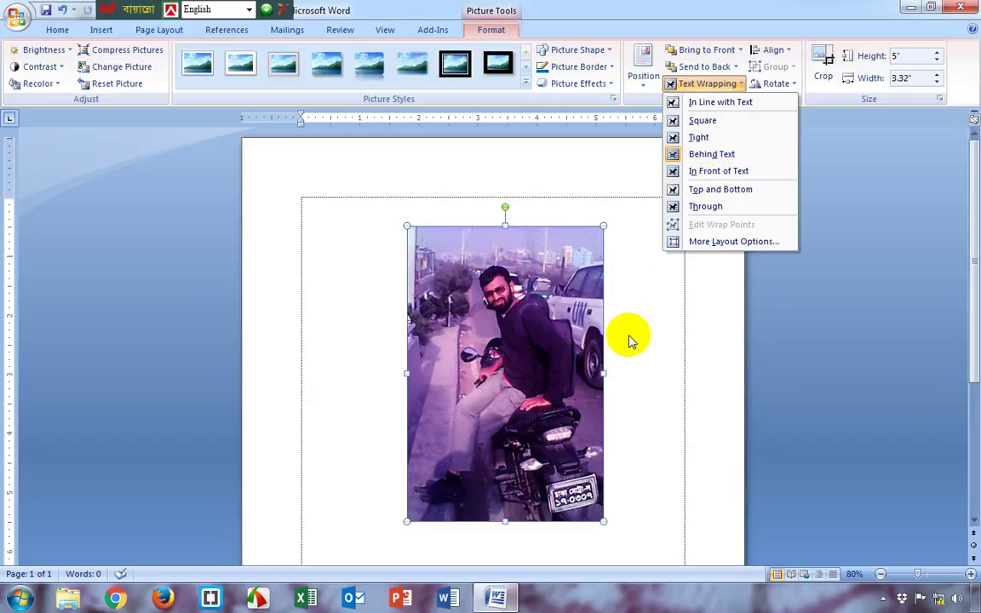
{"action": "left_click", "coordinate": [575, 304]}
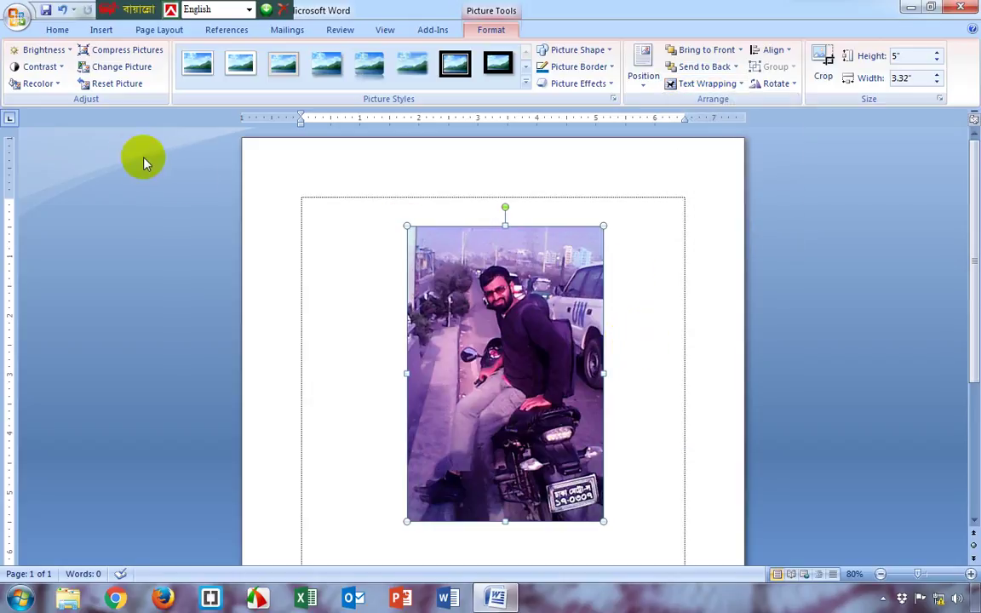
{"action": "left_click", "coordinate": [307, 203]}
{"action": "left_click_drag", "start_coordinate": [432, 281], "coordinate": [309, 203]}
{"action": "left_click", "coordinate": [309, 203]}
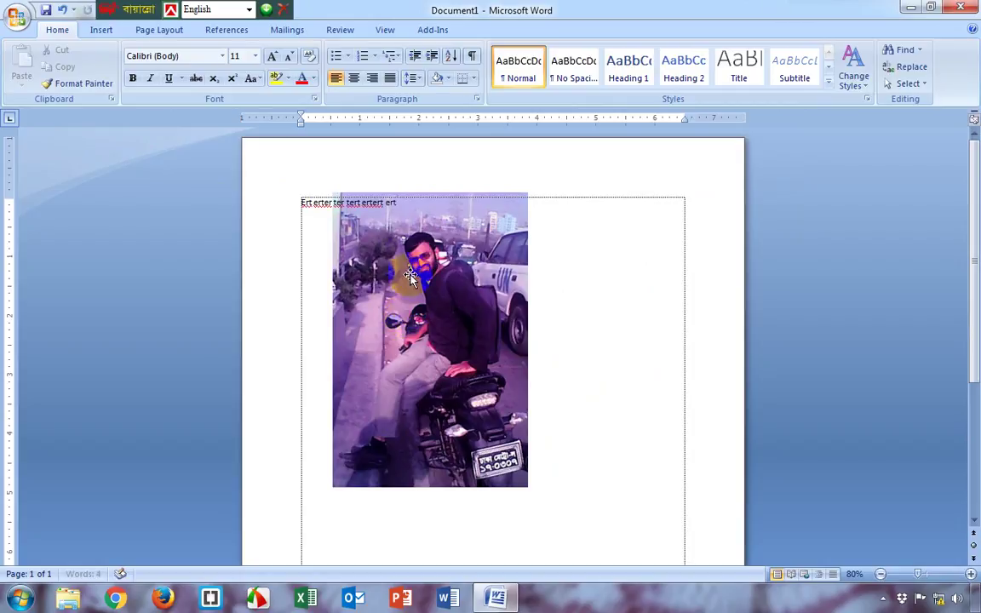
{"action": "type", "text": "retertrtrt"}
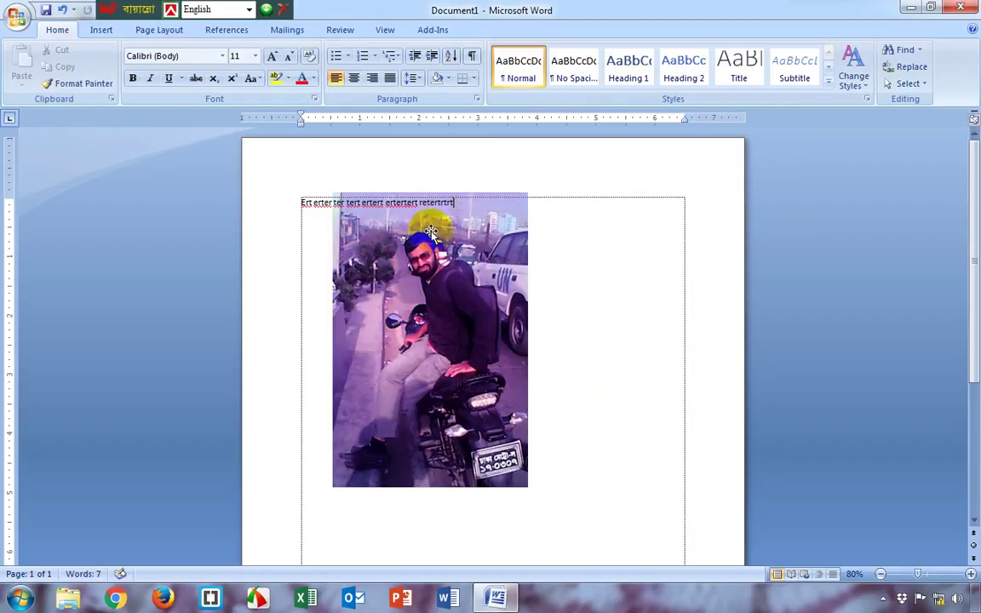
- Move the motorcycle picture below the line of sample text, near the middle of the page
{"action": "left_click_drag", "start_coordinate": [435, 232], "coordinate": [514, 362]}
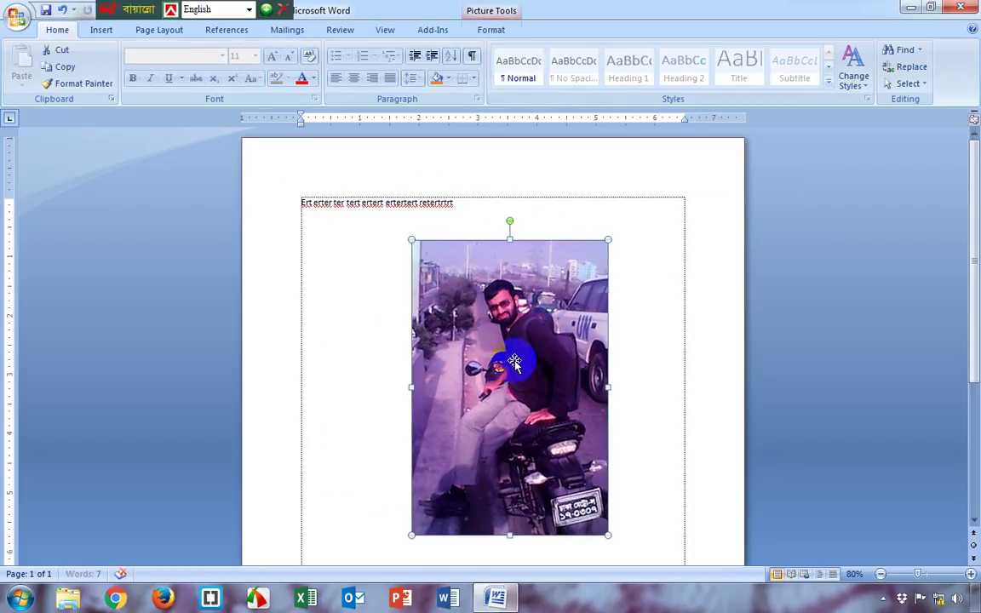
{"action": "left_click", "coordinate": [491, 30]}
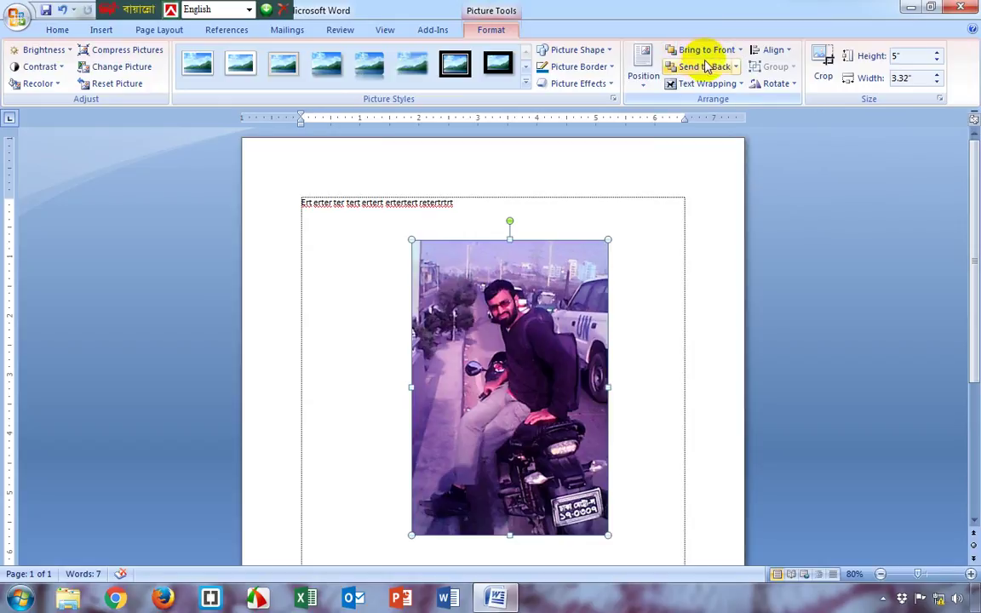
{"action": "left_click", "coordinate": [656, 298]}
{"action": "left_click_drag", "start_coordinate": [467, 346], "coordinate": [436, 347]}
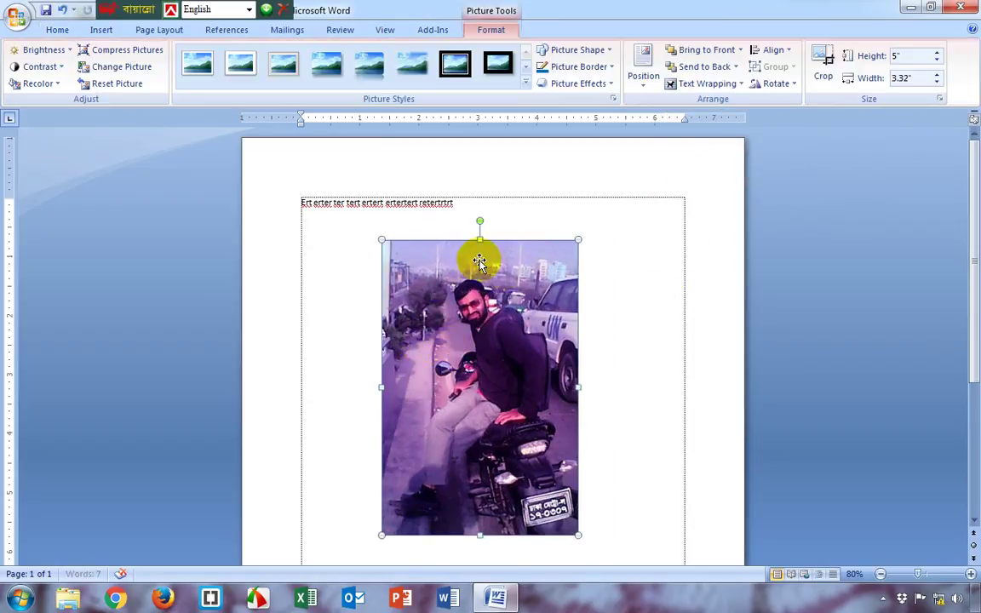
{"action": "left_click", "coordinate": [101, 34]}
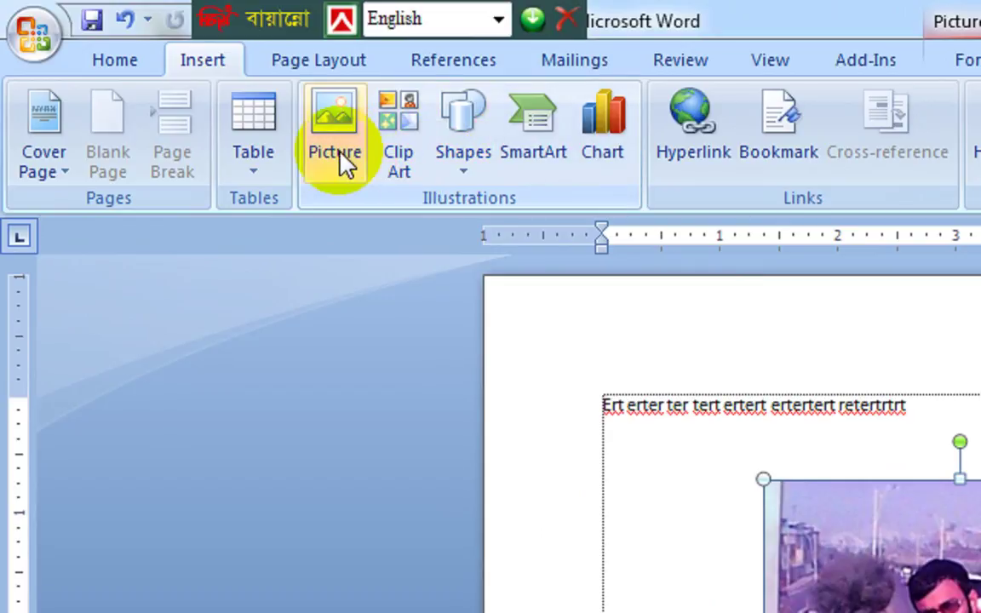
{"action": "left_click", "coordinate": [341, 162]}
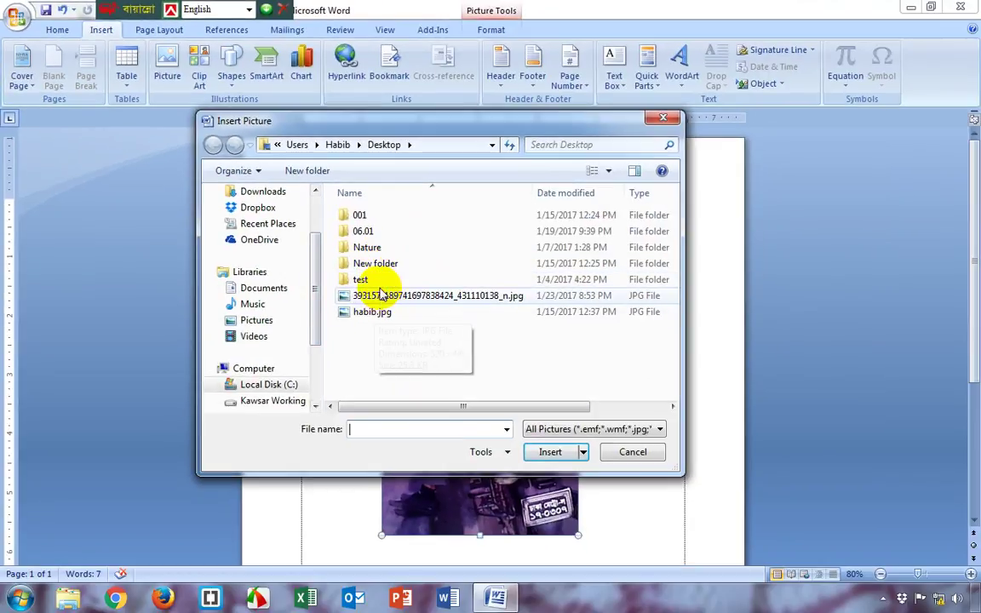
{"action": "left_click", "coordinate": [380, 294]}
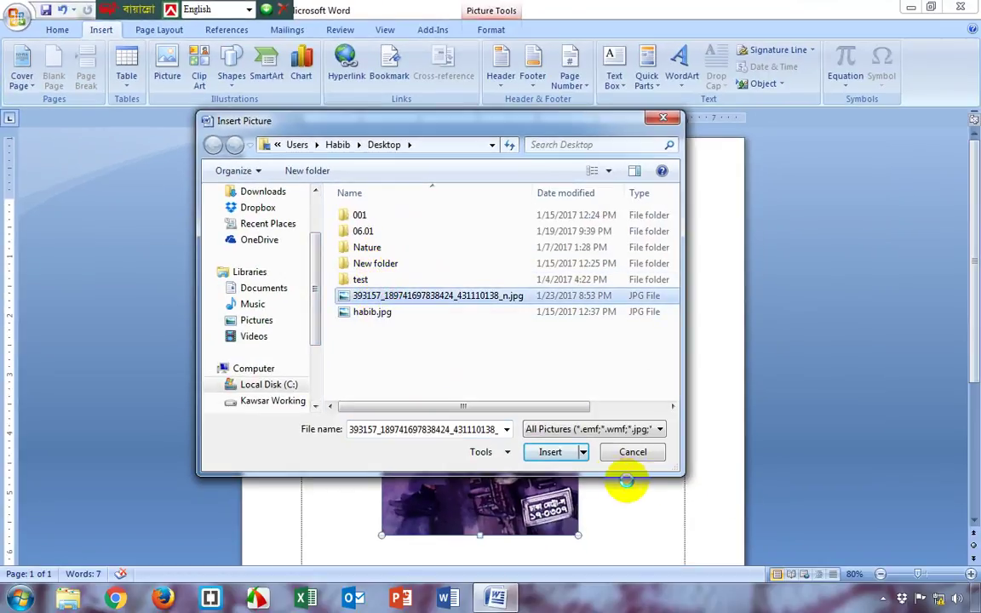
{"action": "left_click", "coordinate": [538, 452]}
- Set the newly inserted portrait picture's text wrapping to Behind Text
{"action": "left_click_drag", "start_coordinate": [451, 375], "coordinate": [502, 378]}
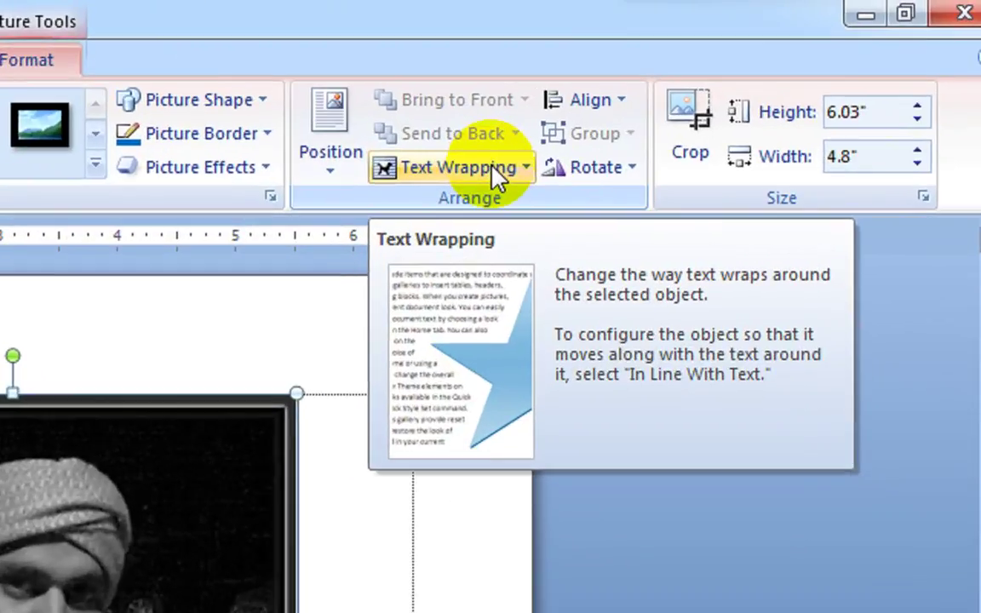
{"action": "left_click", "coordinate": [724, 88]}
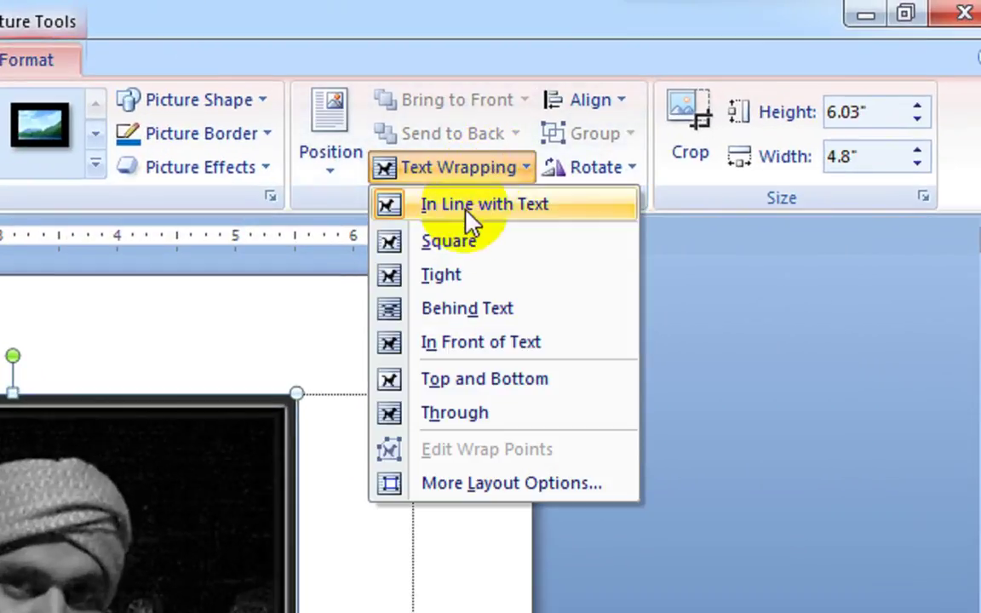
{"action": "left_click", "coordinate": [449, 315]}
- Arrange the two pictures beside each other so the portrait partly overlaps the right part of the motorcycle picture
{"action": "left_click_drag", "start_coordinate": [511, 329], "coordinate": [588, 320]}
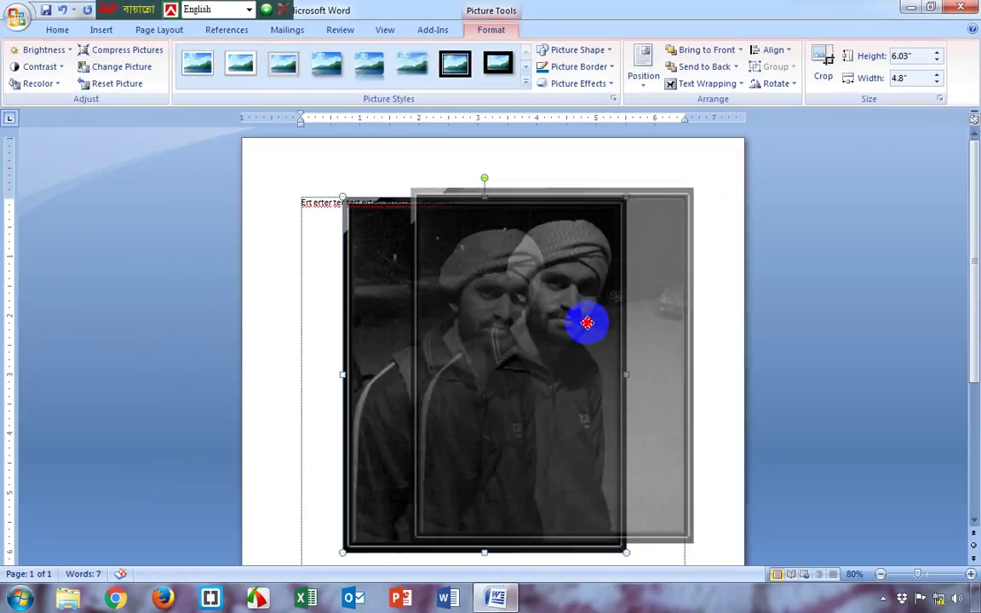
{"action": "left_click_drag", "start_coordinate": [529, 364], "coordinate": [615, 362]}
{"action": "left_click_drag", "start_coordinate": [416, 350], "coordinate": [399, 350]}
{"action": "left_click_drag", "start_coordinate": [639, 356], "coordinate": [576, 379]}
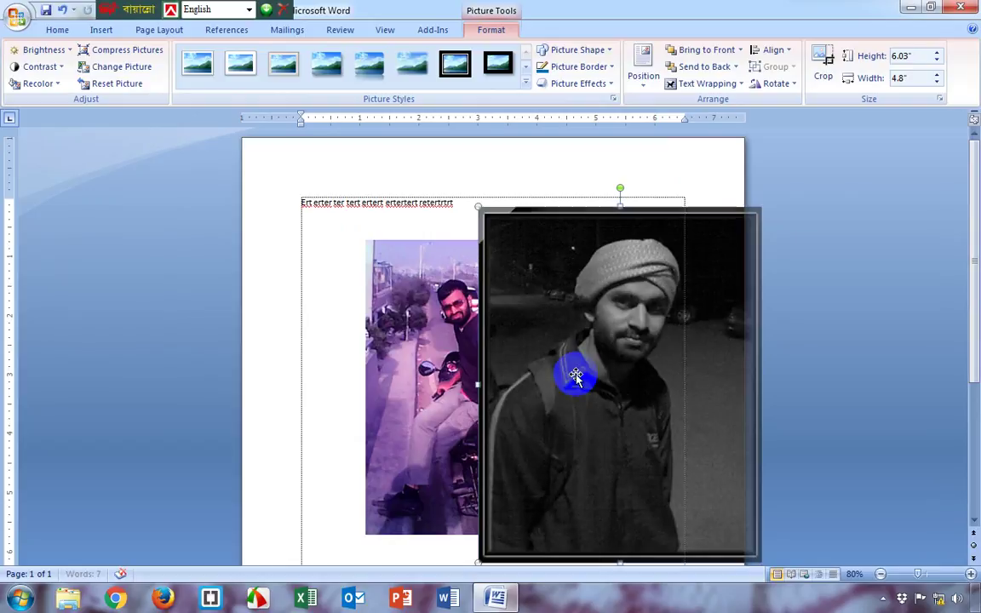
- Bring the motorcycle picture to the front of the portrait picture
{"action": "left_click", "coordinate": [400, 328]}
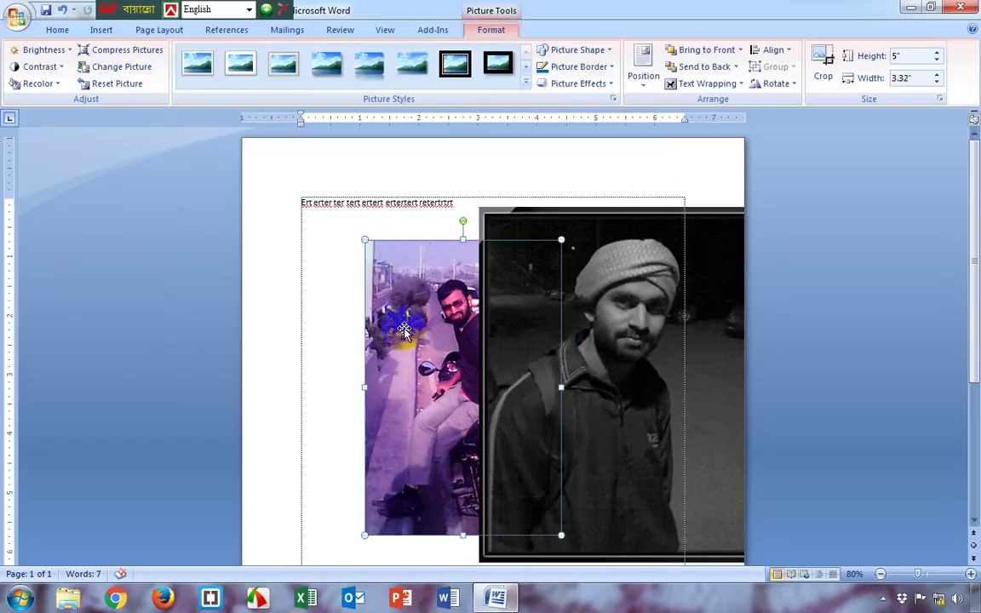
{"action": "left_click", "coordinate": [641, 330]}
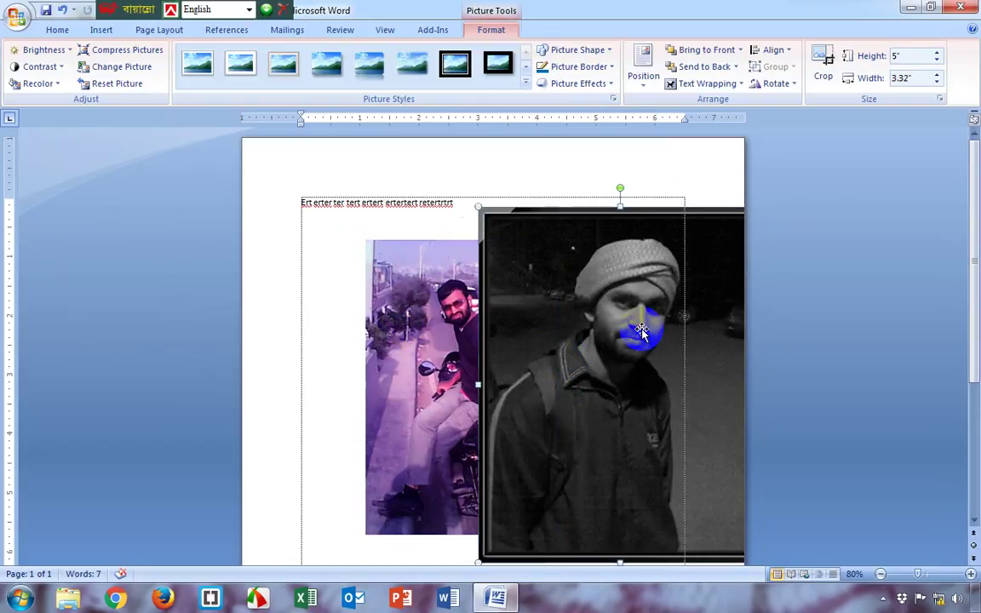
{"action": "left_click", "coordinate": [404, 330]}
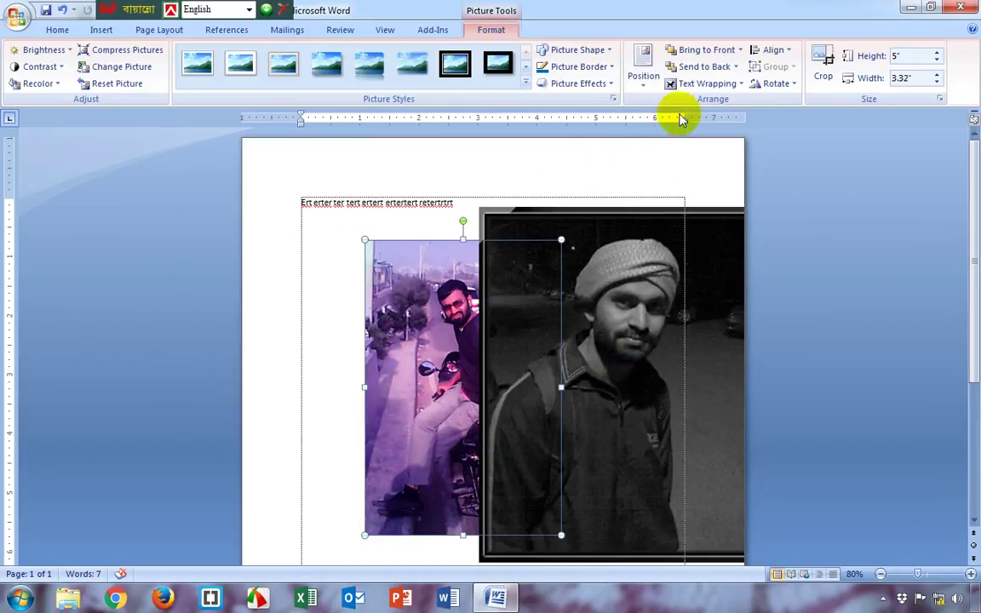
{"action": "left_click", "coordinate": [706, 51]}
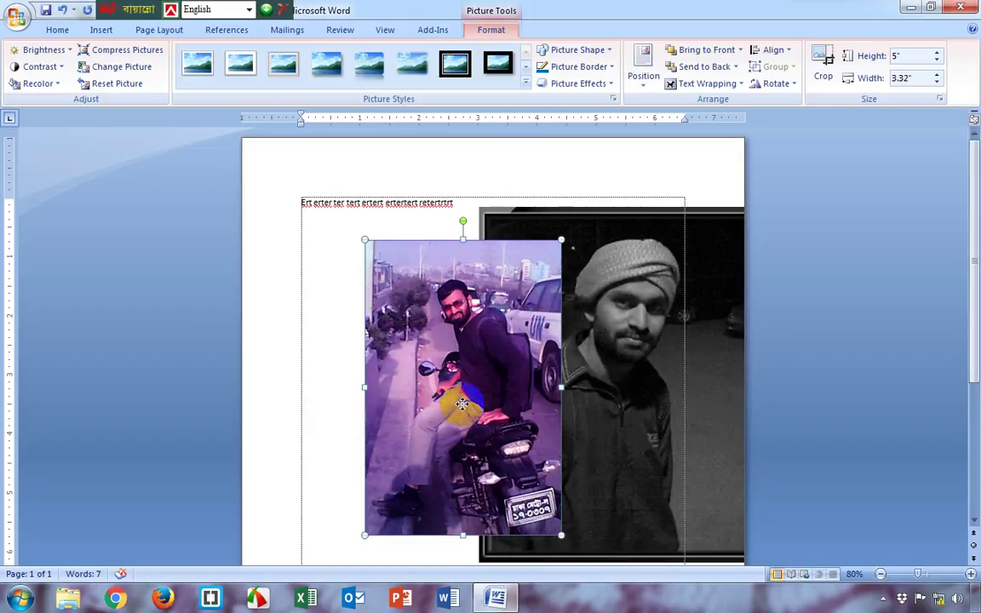
- Send the motorcycle picture to the back, behind the portrait picture
{"action": "left_click", "coordinate": [650, 403]}
{"action": "left_click", "coordinate": [438, 399]}
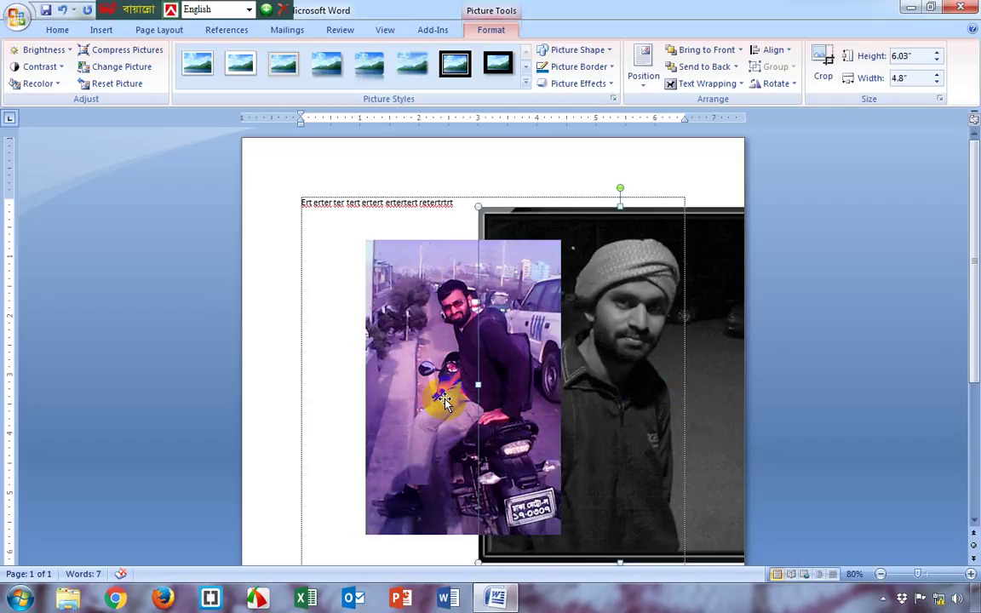
{"action": "left_click", "coordinate": [685, 66]}
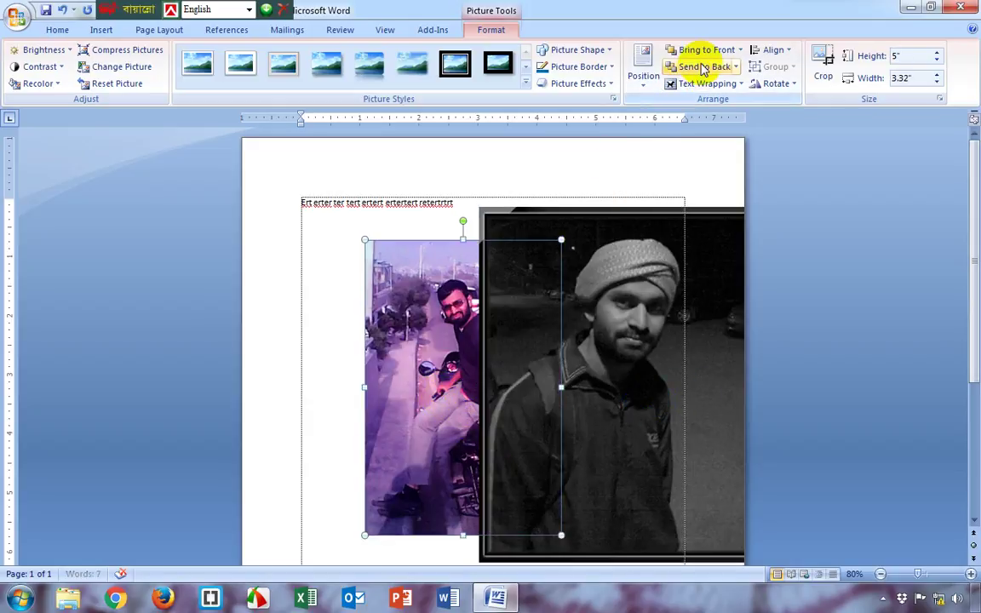
{"action": "left_click", "coordinate": [444, 368]}
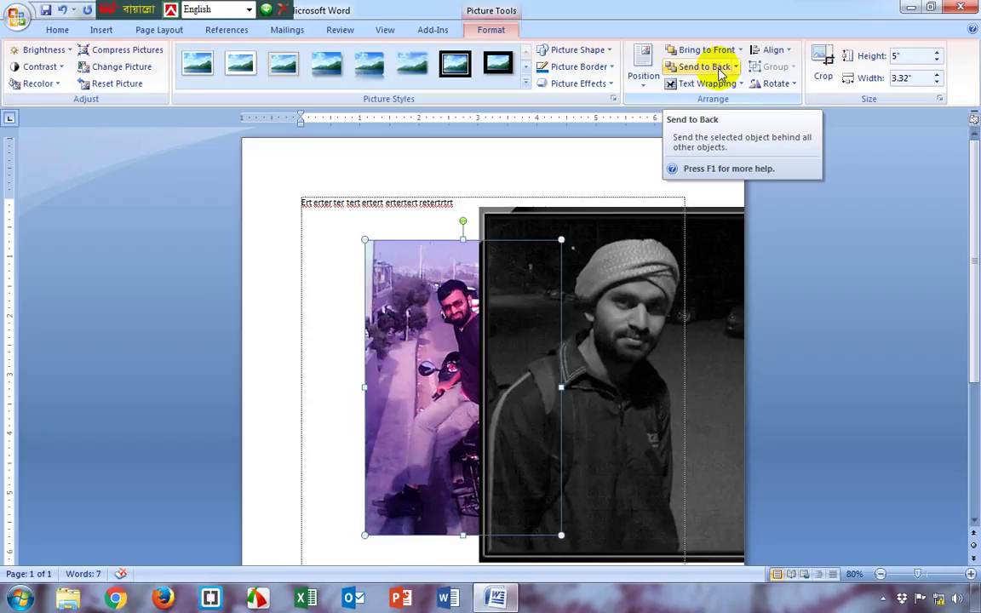
- Preview the rotate and flip options on the portrait picture without applying any
{"action": "left_click", "coordinate": [624, 339]}
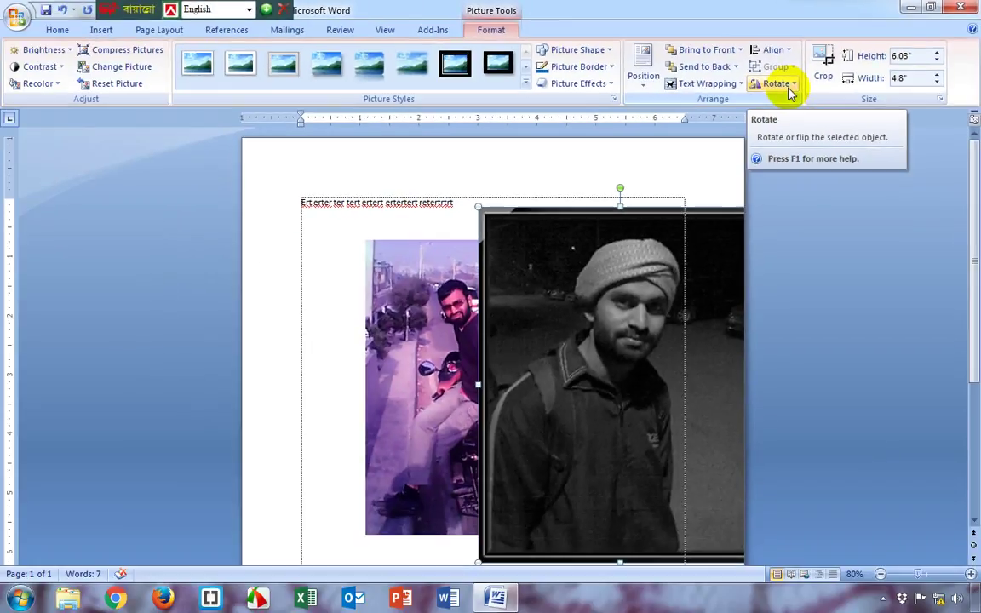
{"action": "left_click", "coordinate": [594, 175]}
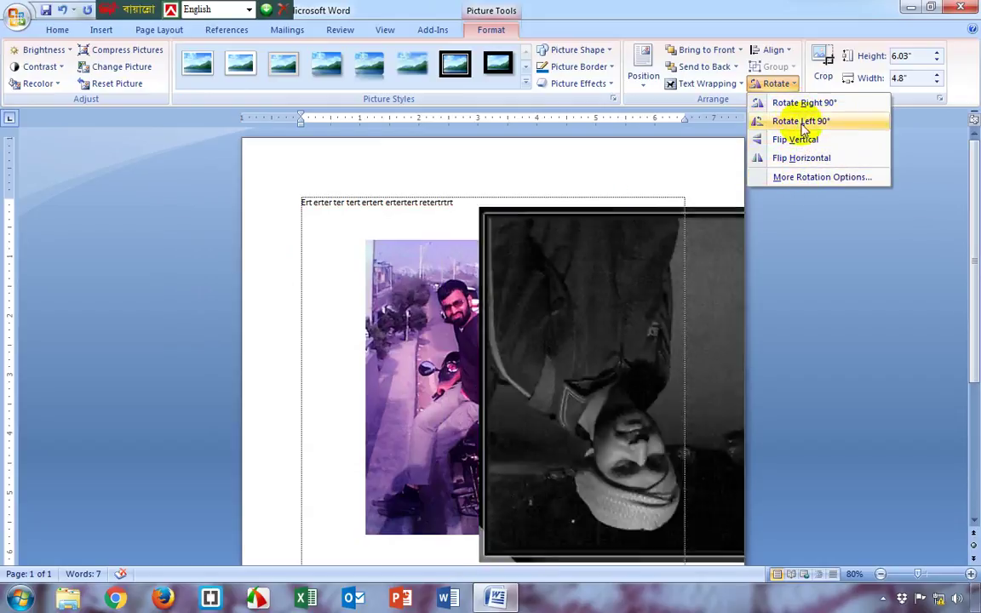
{"action": "left_click", "coordinate": [781, 83]}
- Align the portrait picture relative to the margins with Align Left and Align Middle, and check its placement on the page
{"action": "left_click", "coordinate": [784, 51]}
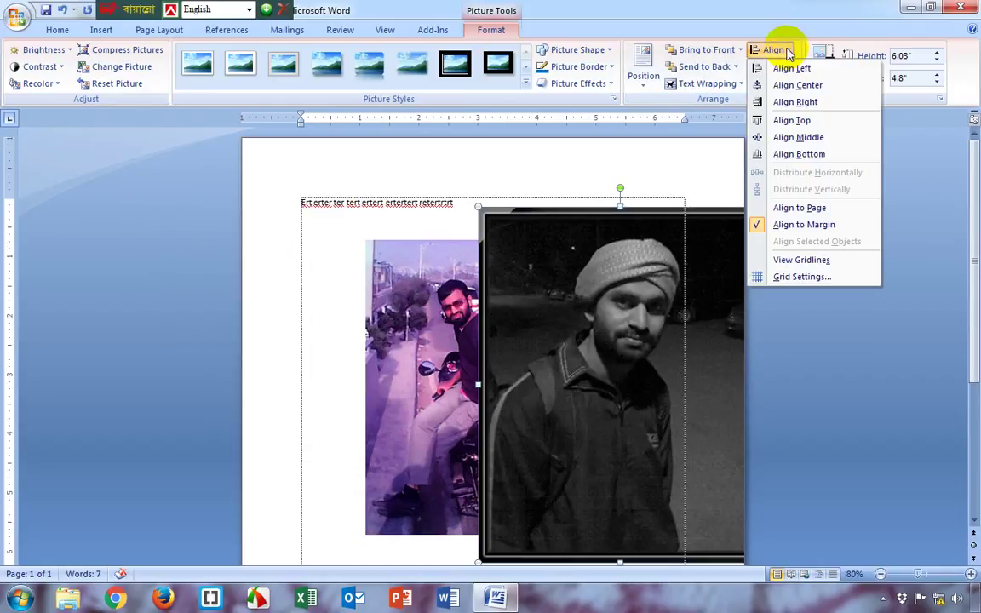
{"action": "left_click", "coordinate": [797, 73]}
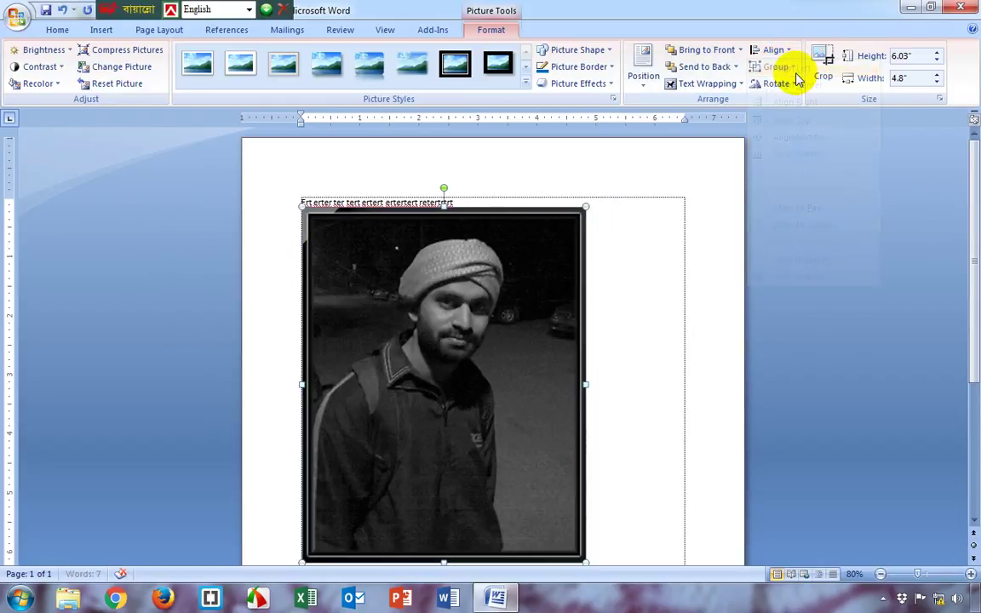
{"action": "left_click", "coordinate": [772, 50]}
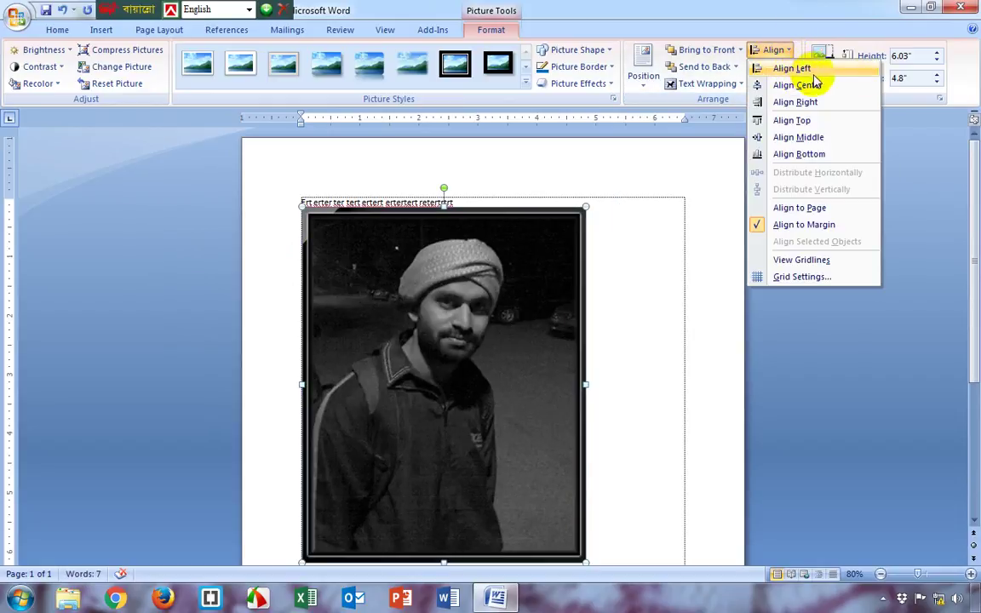
{"action": "left_click", "coordinate": [800, 137]}
{"action": "scroll", "coordinate": [544, 358], "scroll_direction": "down", "scroll_amount": 3}
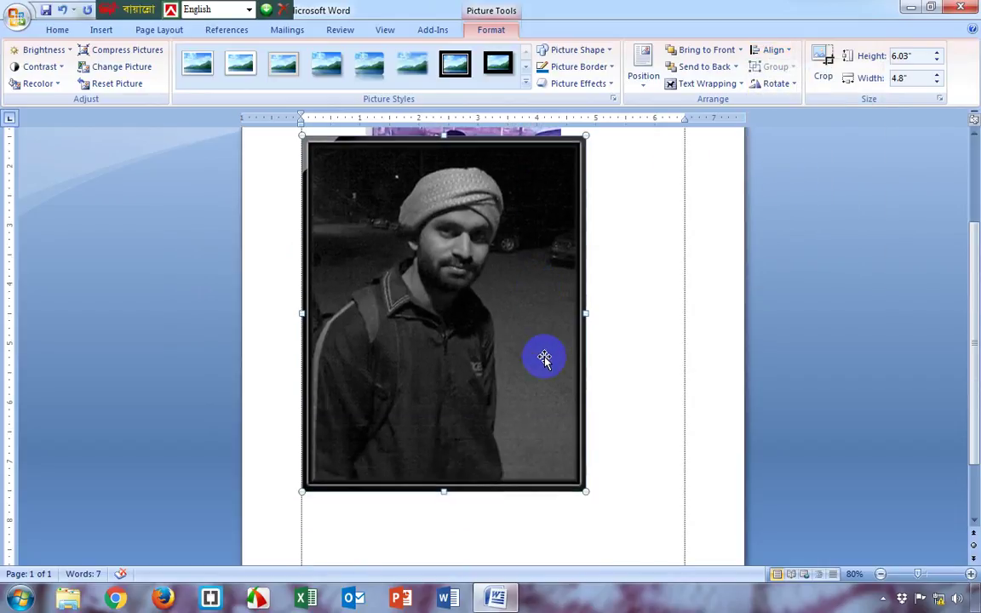
{"action": "scroll", "coordinate": [553, 389], "scroll_direction": "down", "scroll_amount": 2}
{"action": "scroll", "coordinate": [559, 396], "scroll_direction": "up", "scroll_amount": 5}
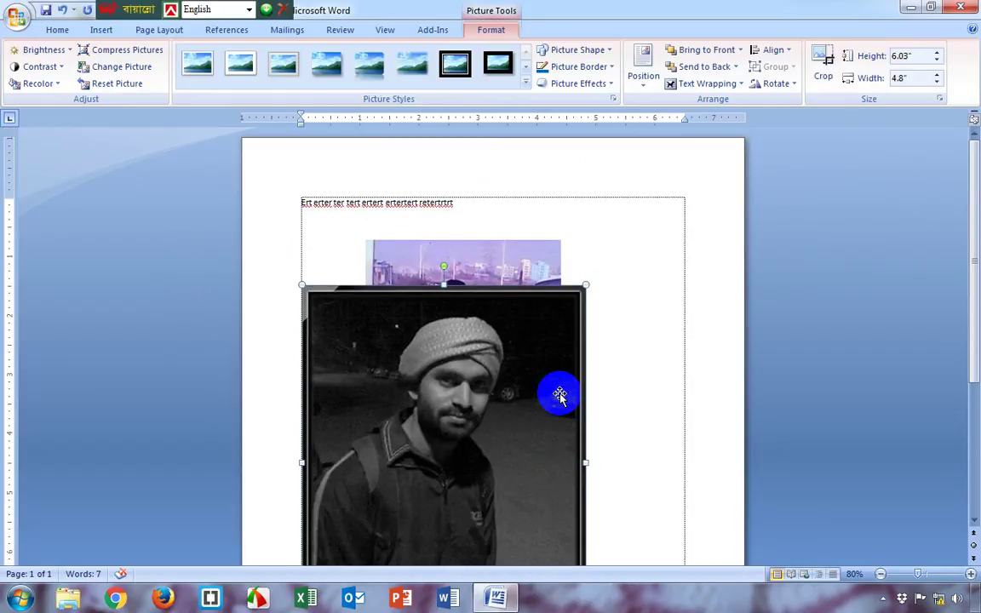
{"action": "scroll", "coordinate": [560, 395], "scroll_direction": "down", "scroll_amount": 3}
{"action": "scroll", "coordinate": [560, 396], "scroll_direction": "down", "scroll_amount": 1}
{"action": "scroll", "coordinate": [561, 395], "scroll_direction": "up", "scroll_amount": 3}
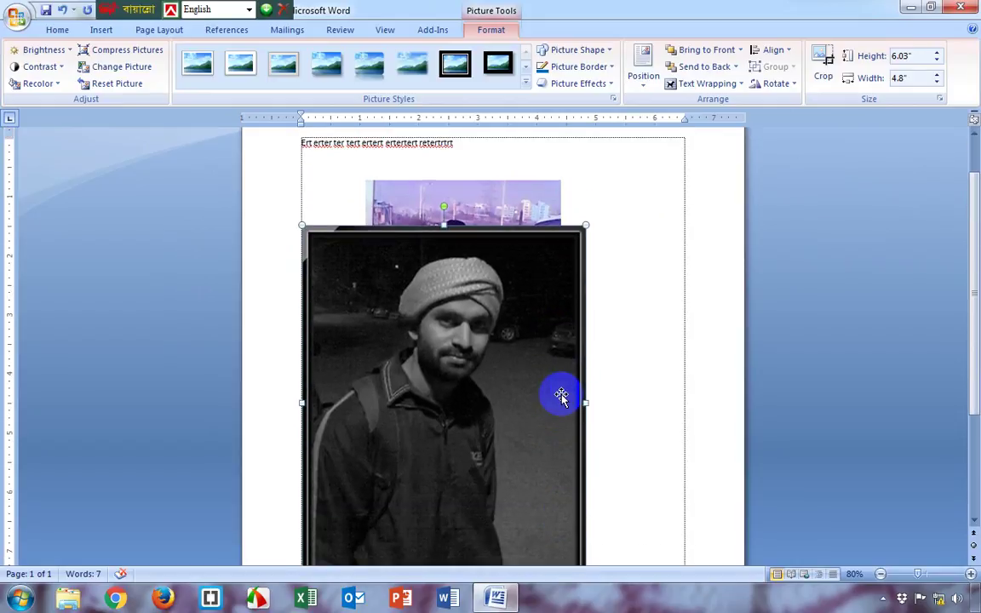
- Align the portrait picture to the right margin with Align Right and check its placement on the page
{"action": "left_click", "coordinate": [776, 51]}
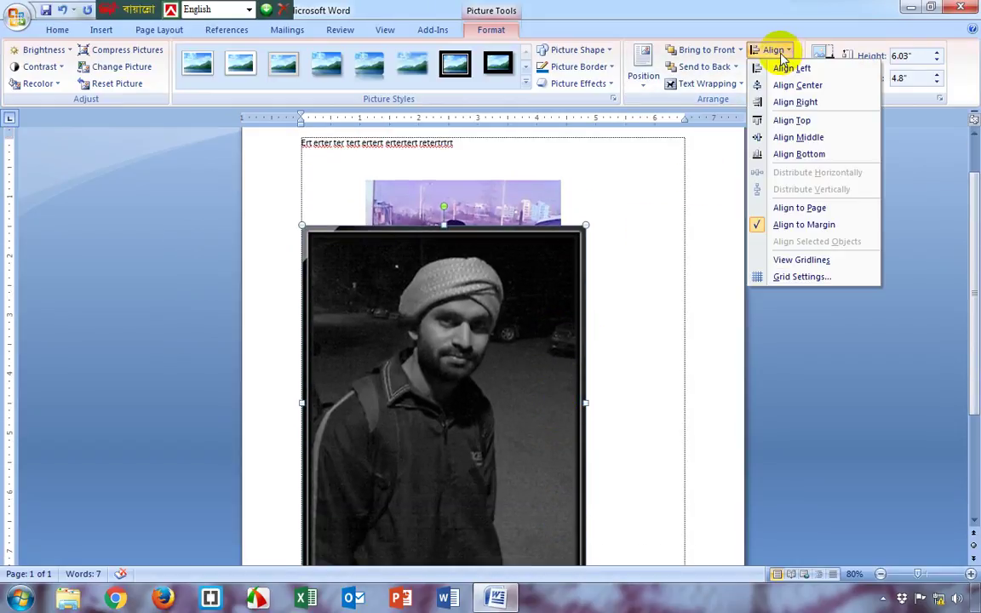
{"action": "left_click", "coordinate": [808, 102]}
{"action": "scroll", "coordinate": [634, 284], "scroll_direction": "down", "scroll_amount": 2}
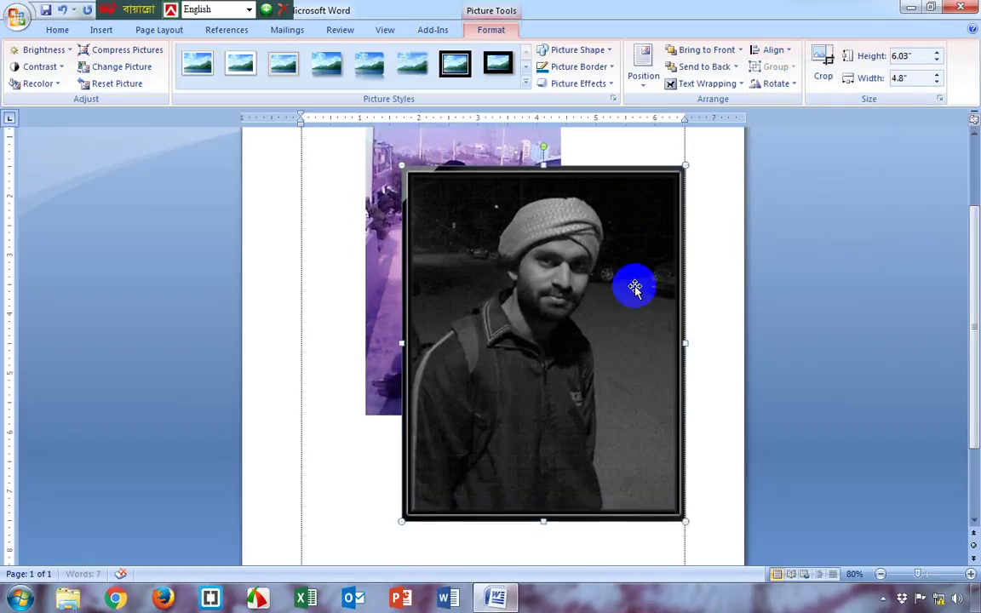
{"action": "scroll", "coordinate": [634, 289], "scroll_direction": "up", "scroll_amount": 1}
{"action": "scroll", "coordinate": [634, 296], "scroll_direction": "up", "scroll_amount": 2}
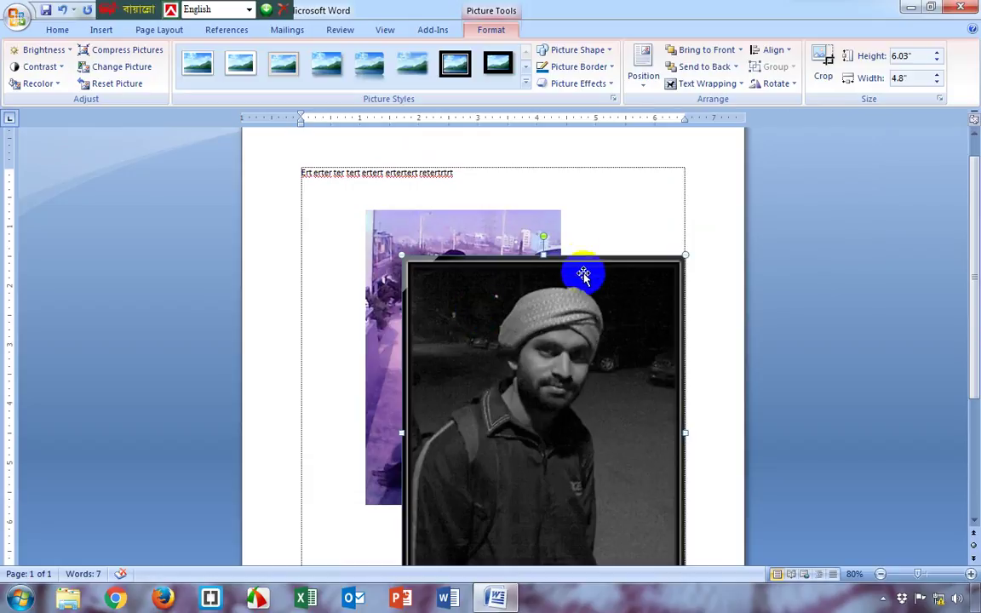
- Align the portrait picture to the top margin with Align Top
{"action": "left_click", "coordinate": [774, 51]}
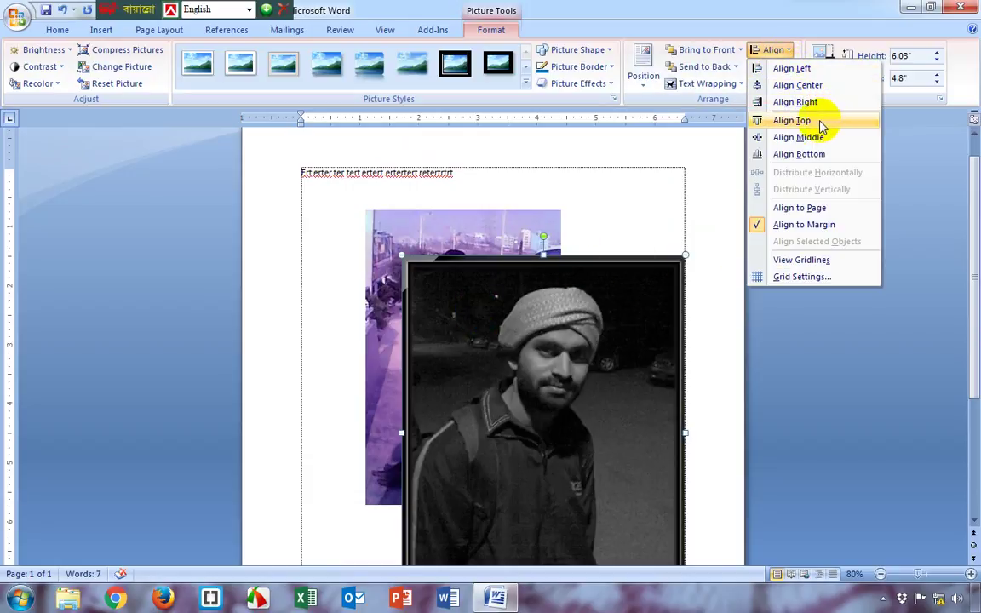
{"action": "left_click", "coordinate": [792, 121]}
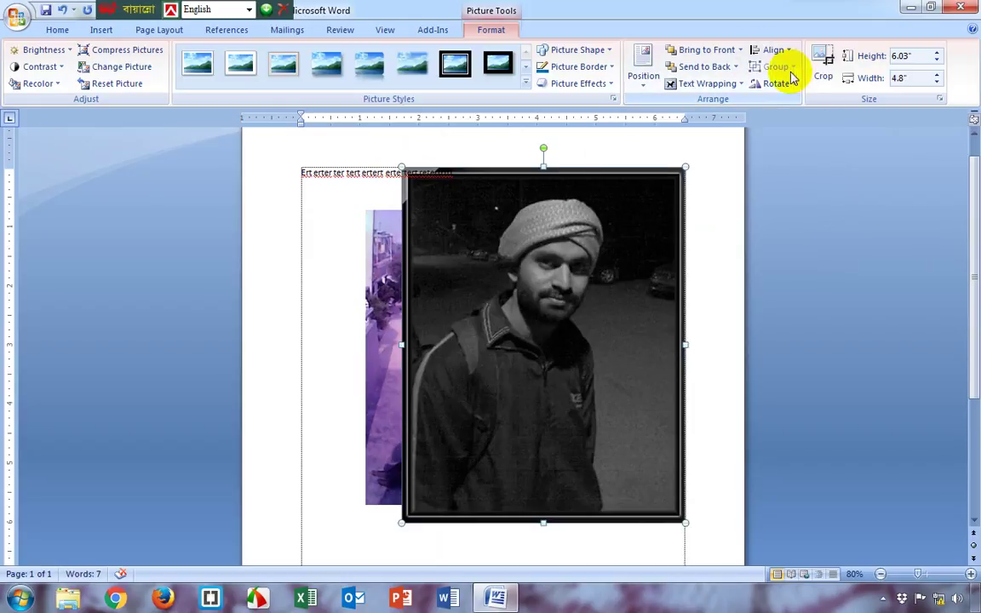
{"action": "left_click", "coordinate": [771, 49]}
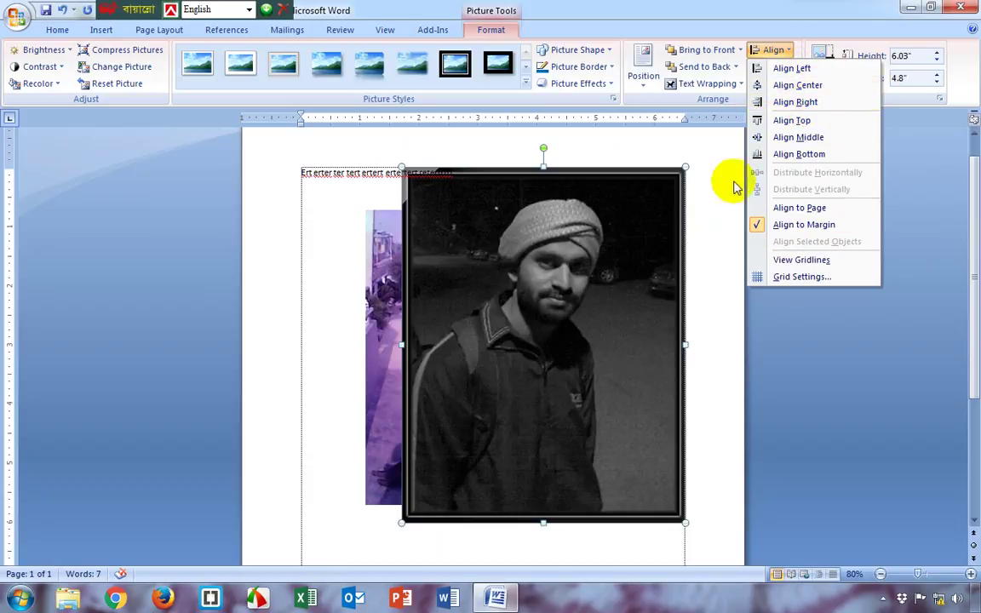
{"action": "left_click", "coordinate": [711, 267]}
- Move the portrait picture to the page's right edge and the motorcycle picture to the left margin so both show side by side
{"action": "left_click", "coordinate": [610, 247]}
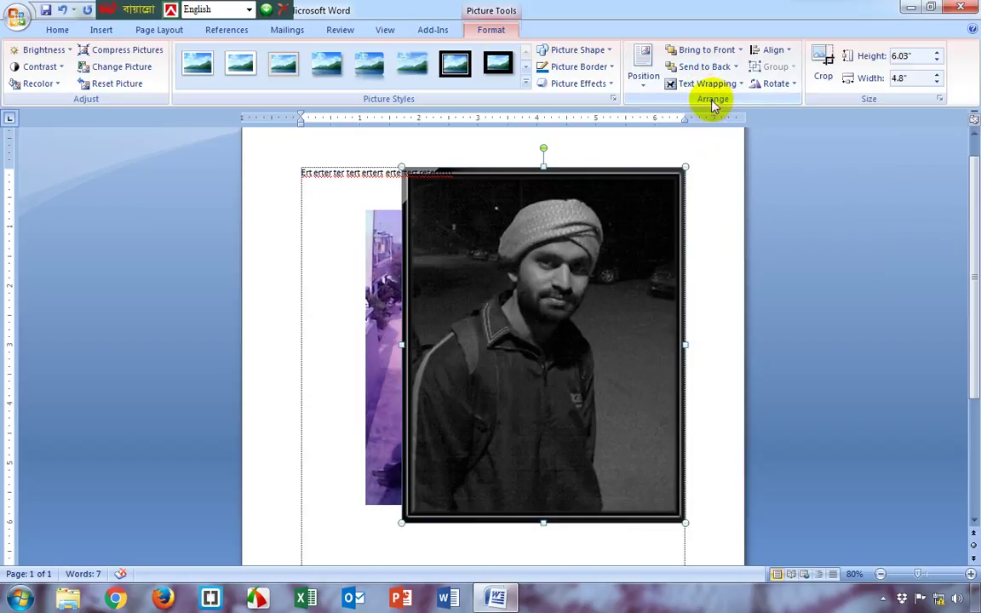
{"action": "left_click", "coordinate": [553, 298]}
{"action": "left_click", "coordinate": [609, 267]}
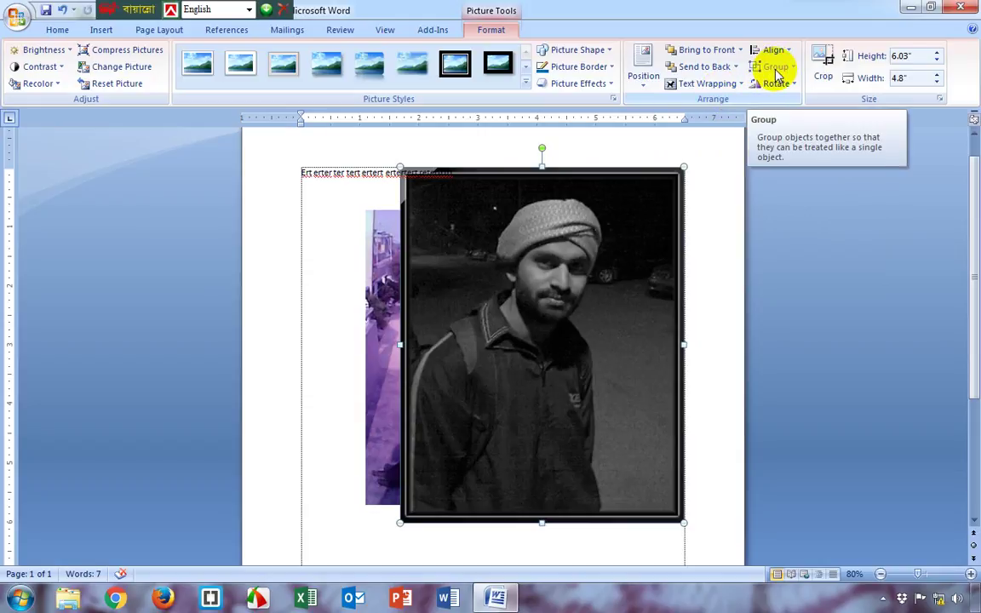
{"action": "left_click_drag", "start_coordinate": [497, 361], "coordinate": [561, 361]}
{"action": "left_click", "coordinate": [405, 339]}
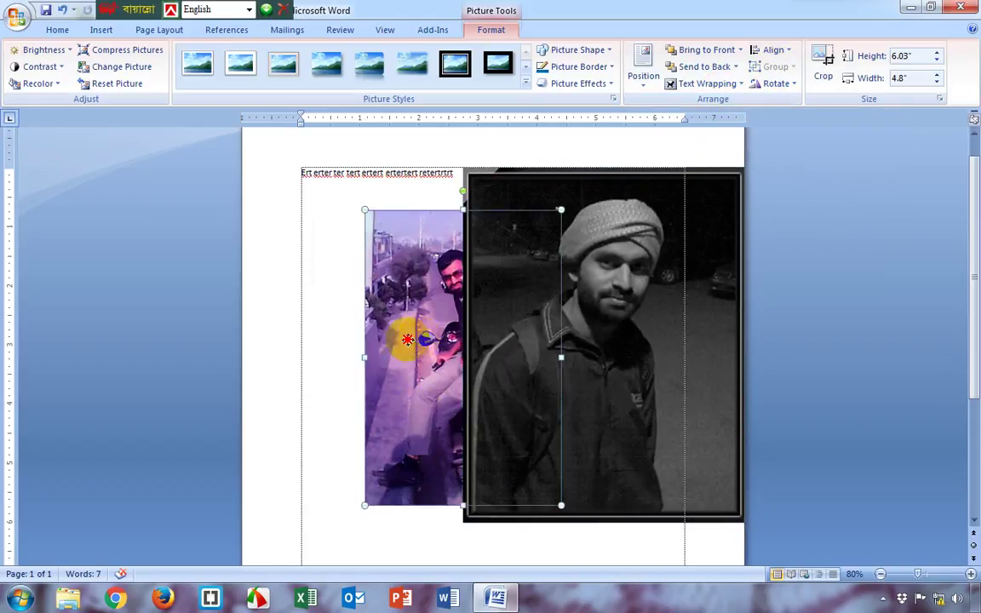
{"action": "left_click_drag", "start_coordinate": [405, 339], "coordinate": [407, 360]}
{"action": "left_click", "coordinate": [613, 313]}
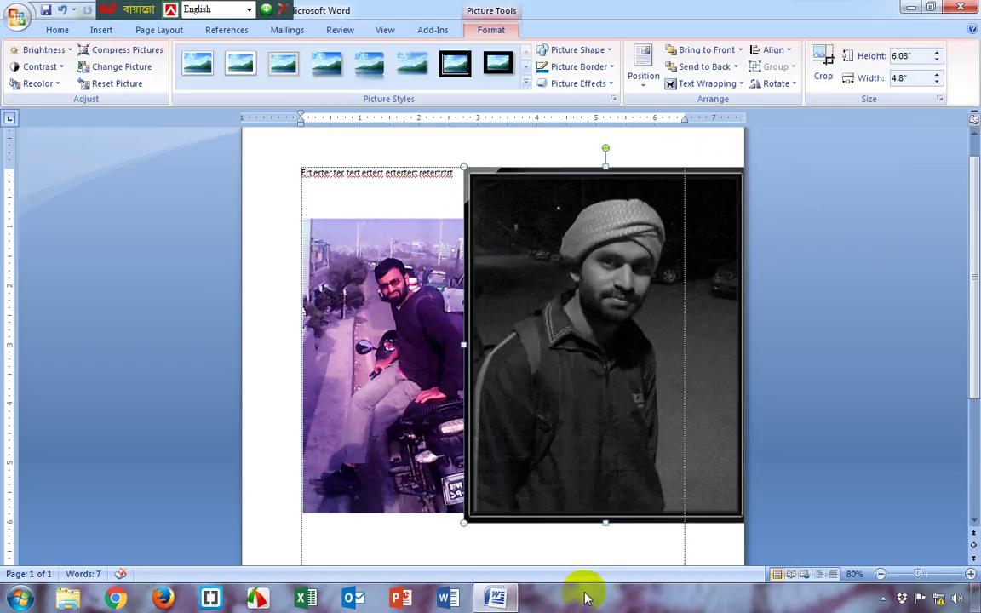
- Try to select the motorcycle picture and the portrait picture at the same time
{"action": "left_click", "coordinate": [535, 545]}
{"action": "left_click", "coordinate": [350, 329]}
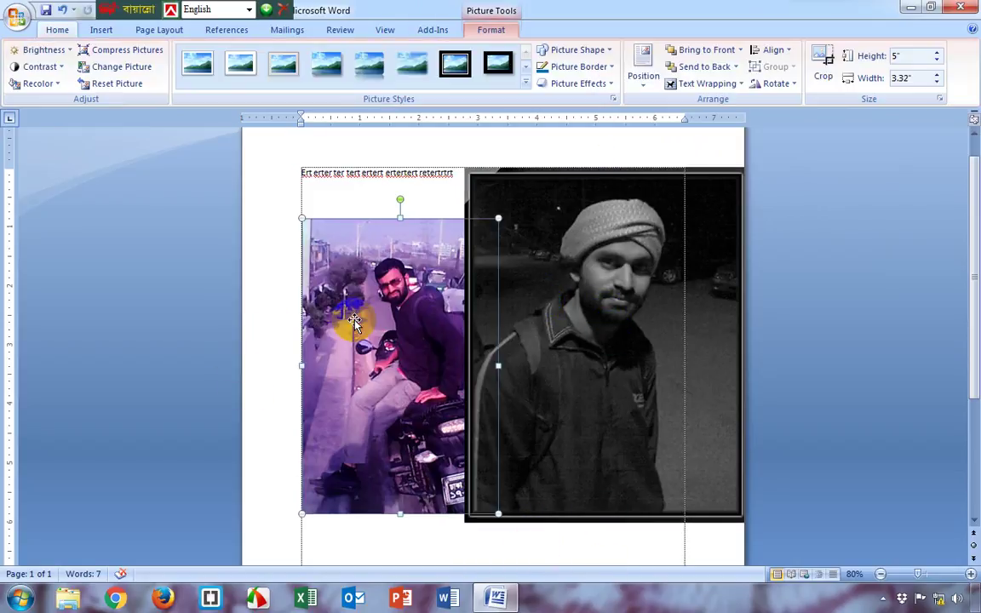
{"action": "left_click", "coordinate": [554, 325]}
{"action": "left_click", "coordinate": [564, 334]}
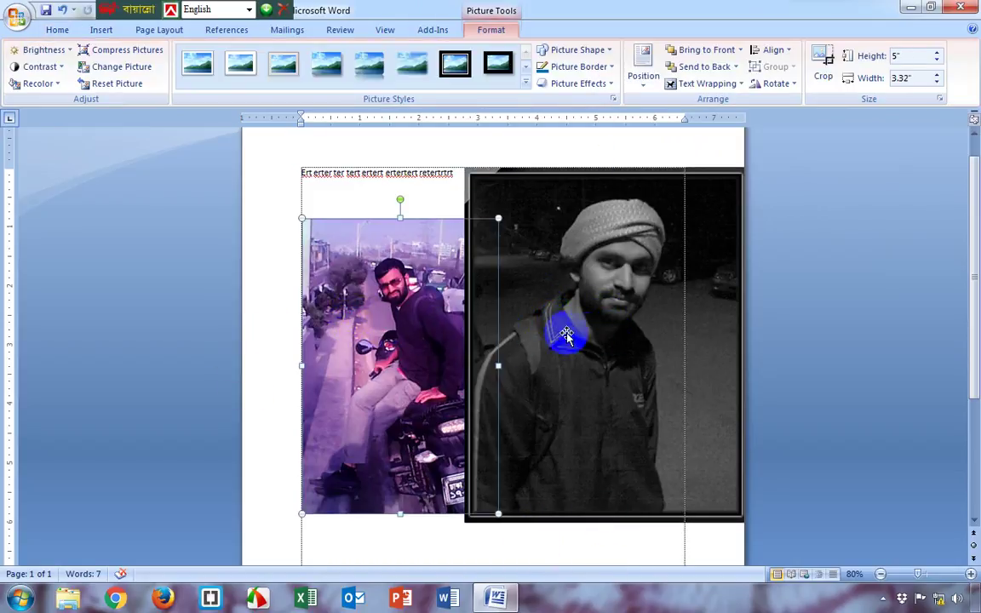
{"action": "left_click", "coordinate": [613, 339]}
{"action": "left_click", "coordinate": [340, 313]}
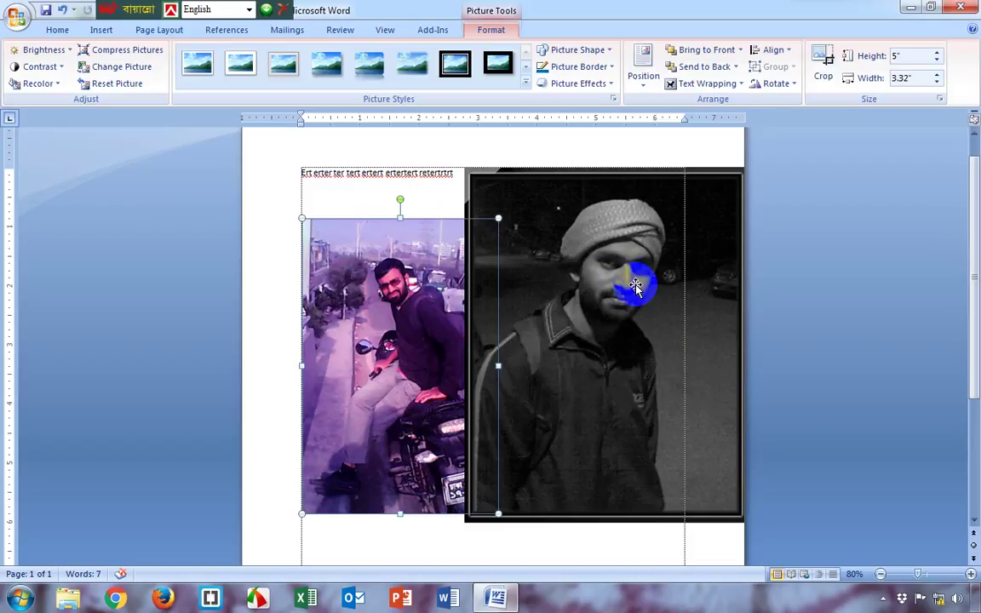
{"action": "left_click", "coordinate": [644, 146]}
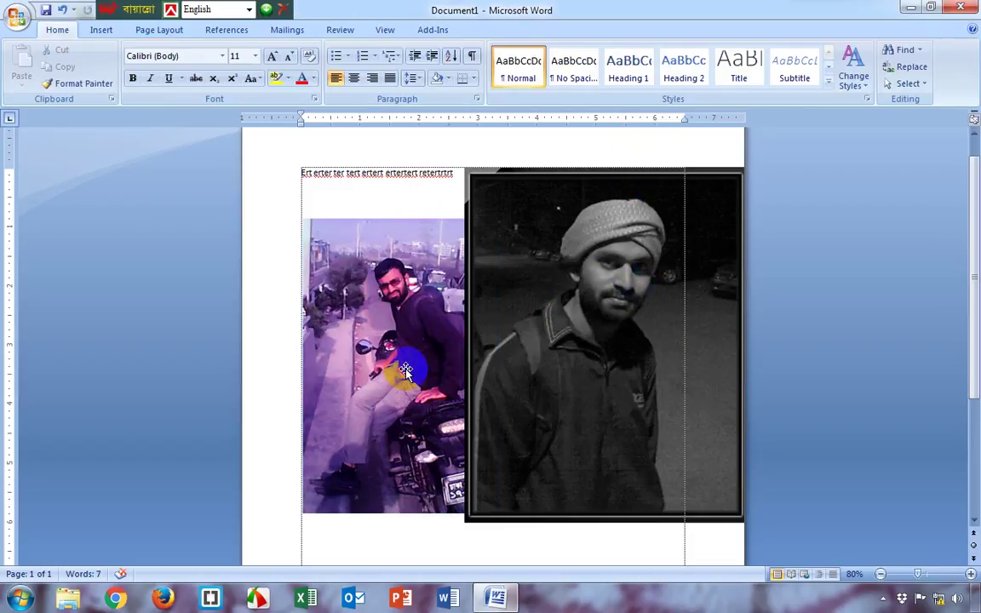
- Select the motorcycle picture, add the portrait picture to the selection, and clear the selection
{"action": "left_click", "coordinate": [375, 328]}
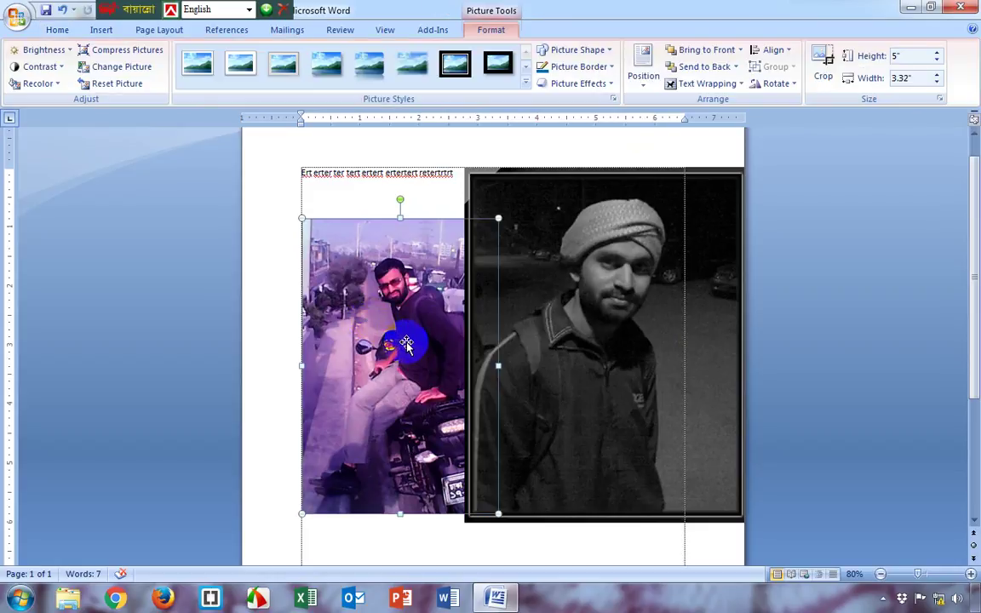
{"action": "left_click", "coordinate": [635, 293], "text": "shift"}
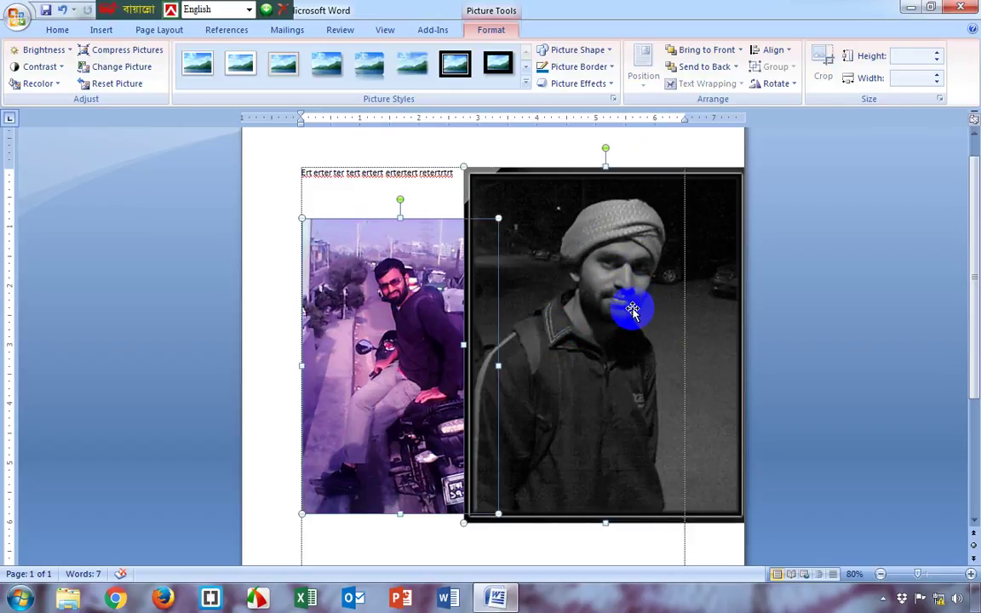
{"action": "left_click", "coordinate": [405, 548]}
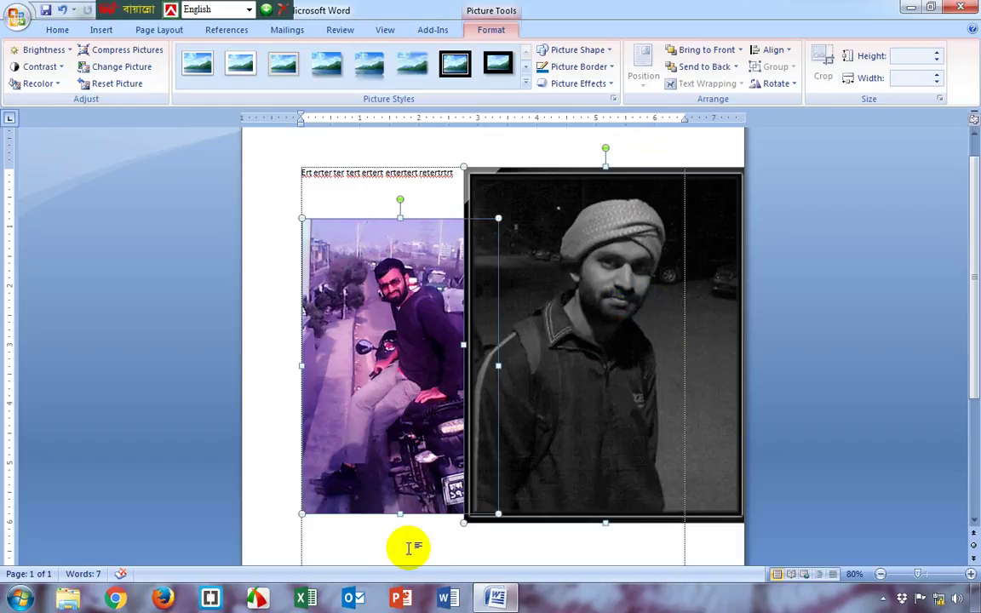
- Repeat the multiple selection in the opposite order, starting with the portrait picture and adding the motorcycle picture
{"action": "left_click", "coordinate": [376, 316]}
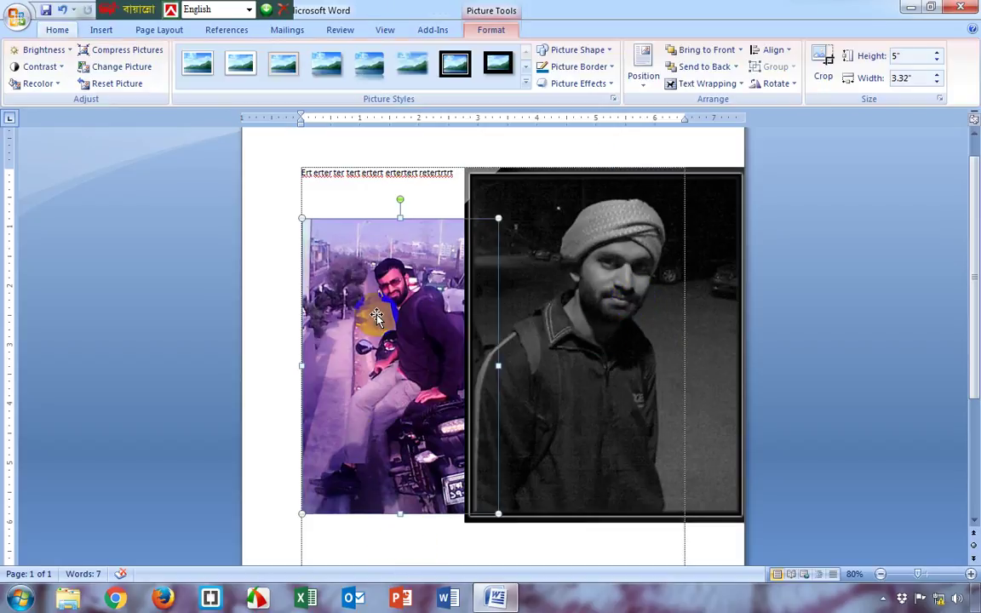
{"action": "left_click", "coordinate": [637, 304]}
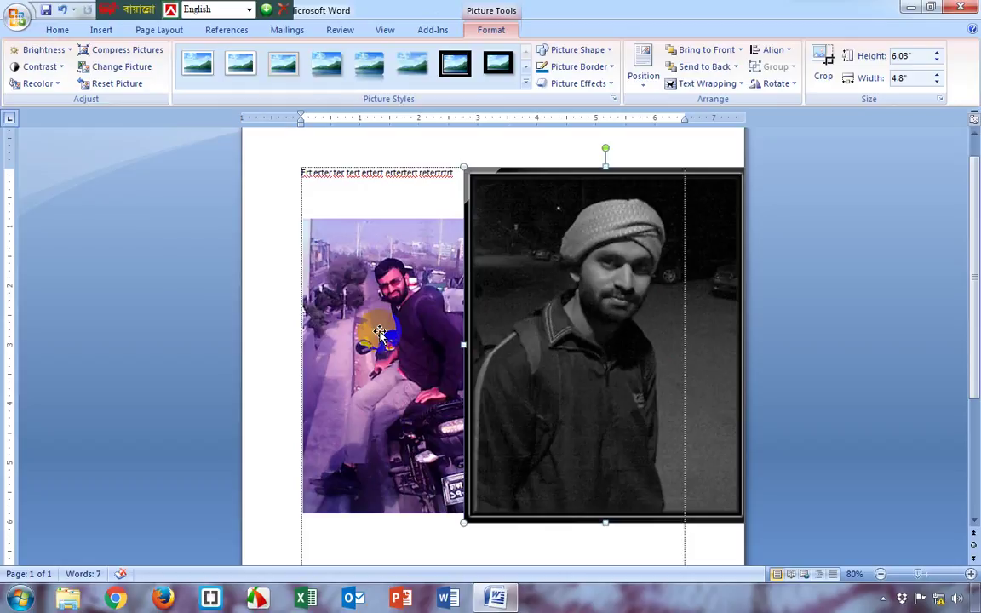
{"action": "left_click", "coordinate": [380, 332]}
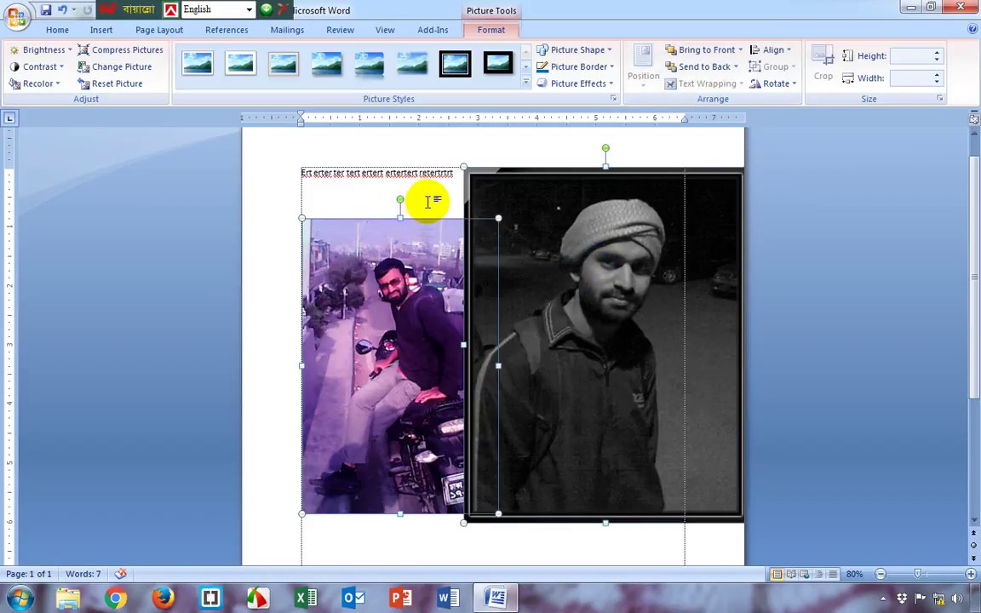
{"action": "left_click", "coordinate": [428, 201]}
{"action": "left_click", "coordinate": [498, 208]}
{"action": "left_click", "coordinate": [361, 328], "text": "shift"}
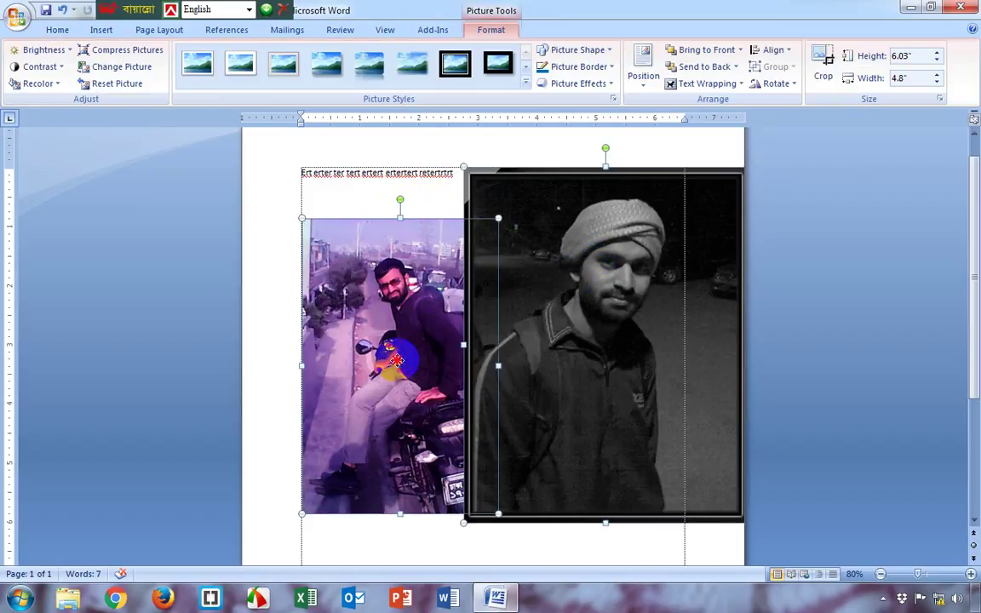